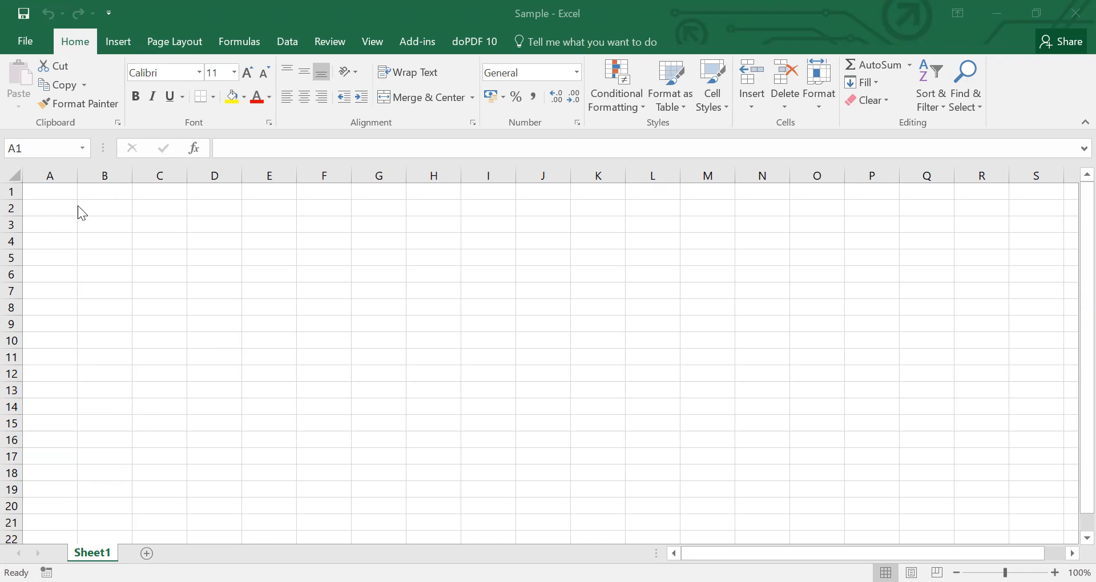
Add five new worksheets, Sheet2 through Sheet6, to the workbook after Sheet1.
drag(61, 190, 556, 375)
click(659, 357)
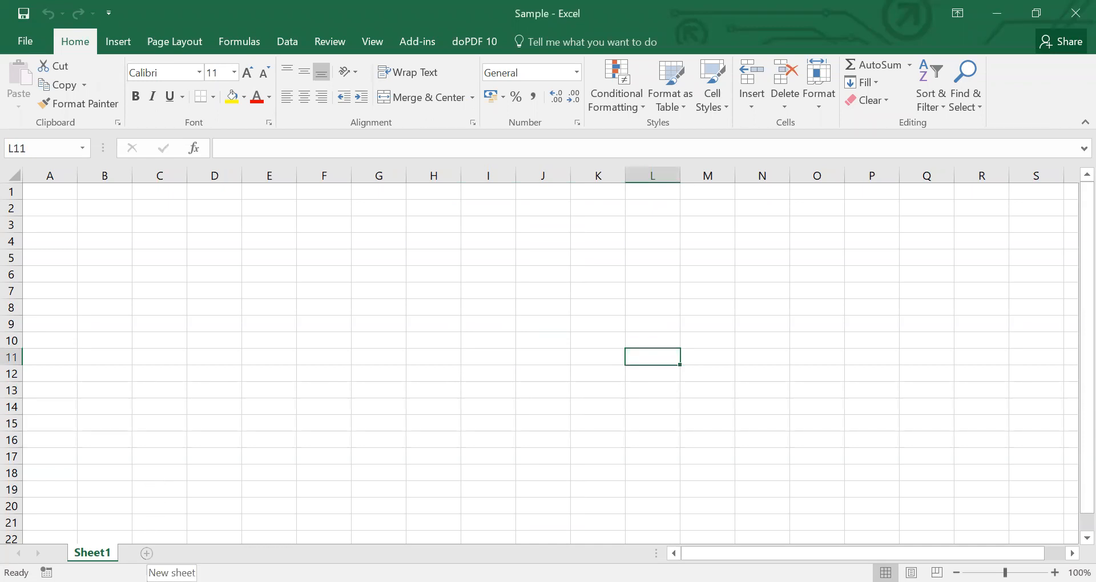
click(147, 553)
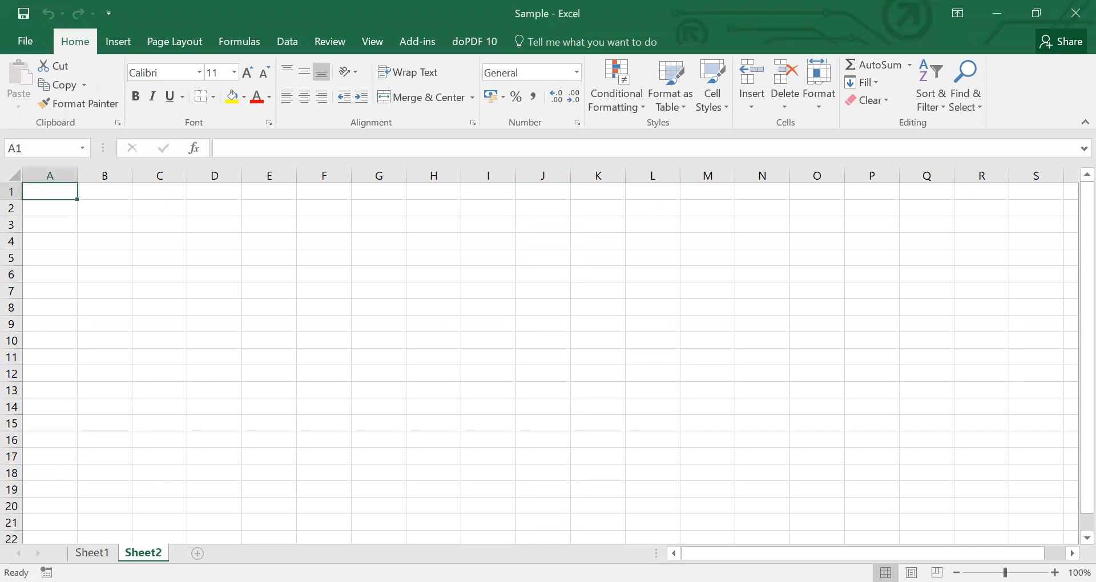
click(198, 554)
click(248, 553)
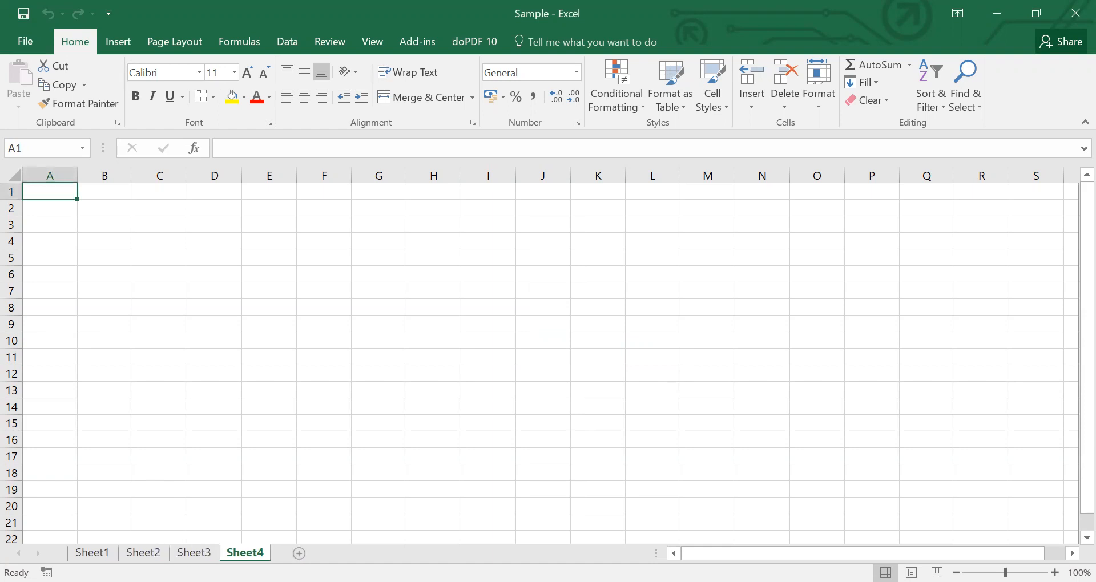
click(299, 554)
click(350, 553)
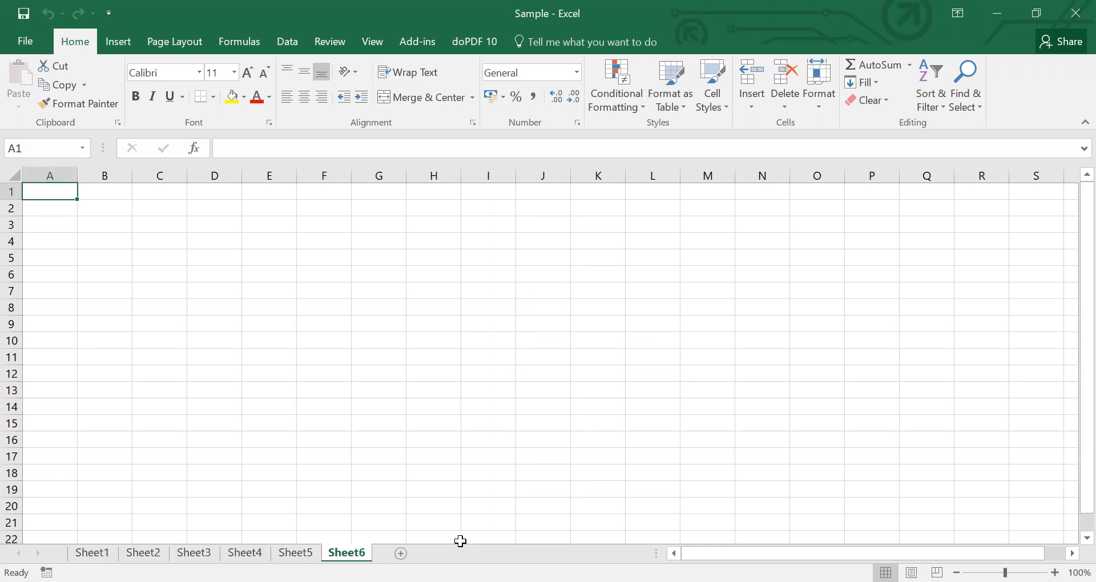
View the worksheets in reverse order from Sheet5 back to Sheet1.
click(295, 553)
click(244, 553)
click(194, 553)
click(142, 553)
click(91, 552)
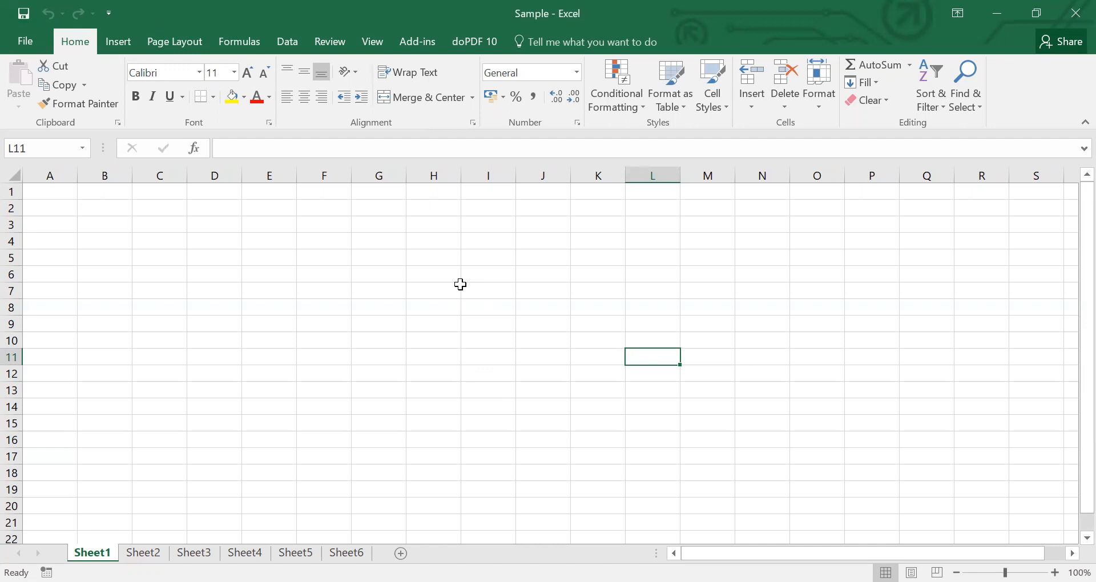
View the workbook's file information page, return to the worksheet and select cell A1.
click(11, 44)
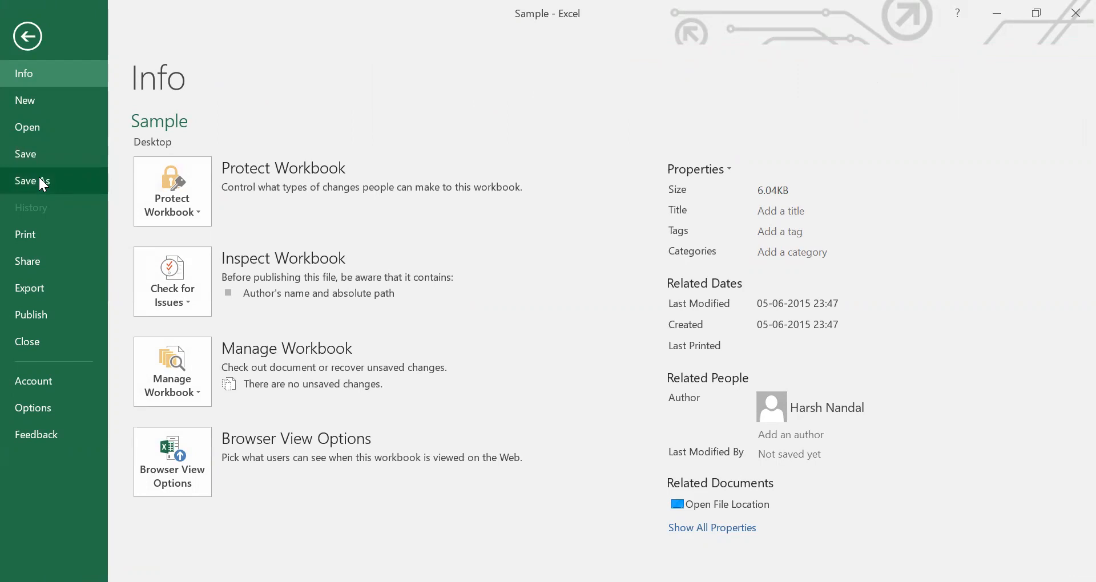
click(28, 38)
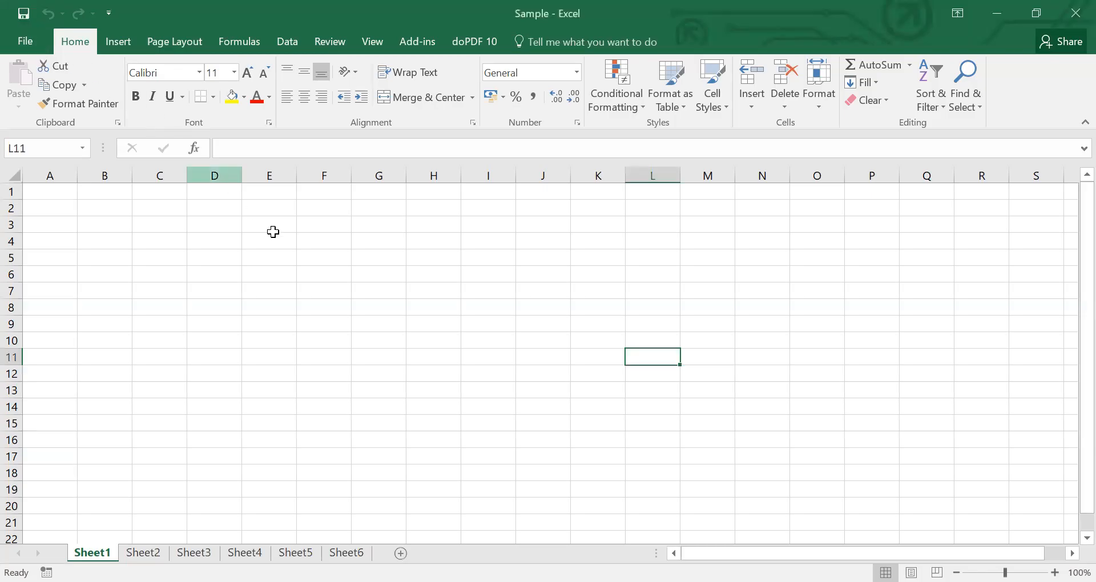
click(163, 228)
click(64, 204)
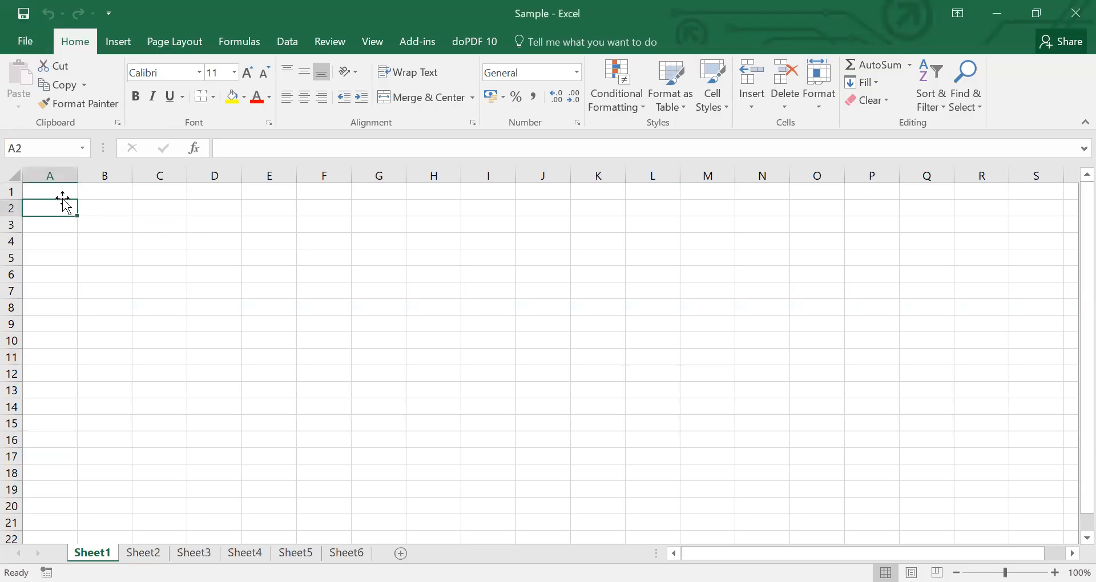
click(63, 192)
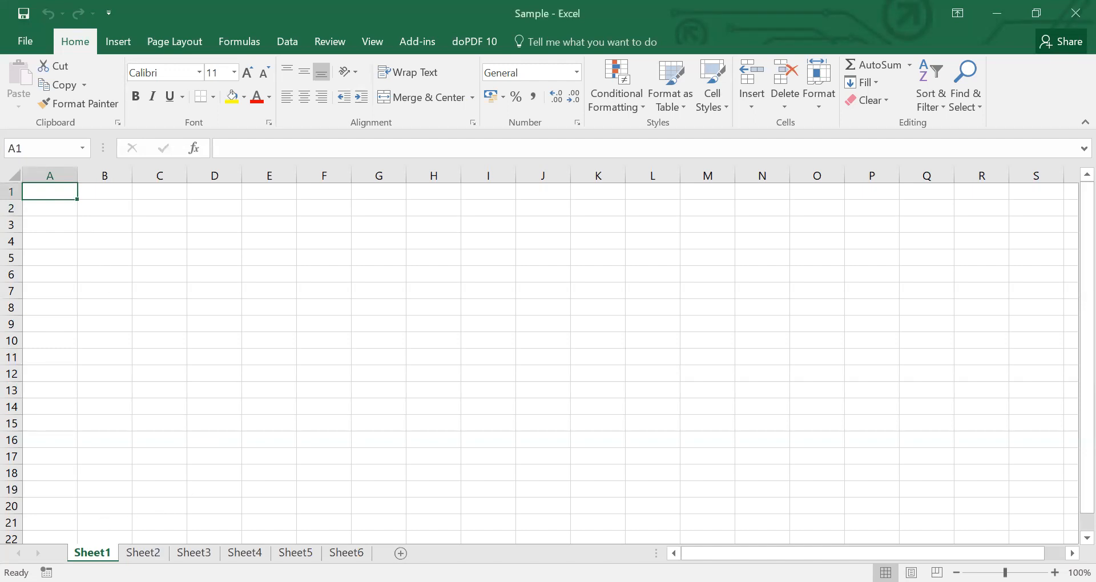
Rename the Sheet1 worksheet as "Sample 1".
right_click(92, 552)
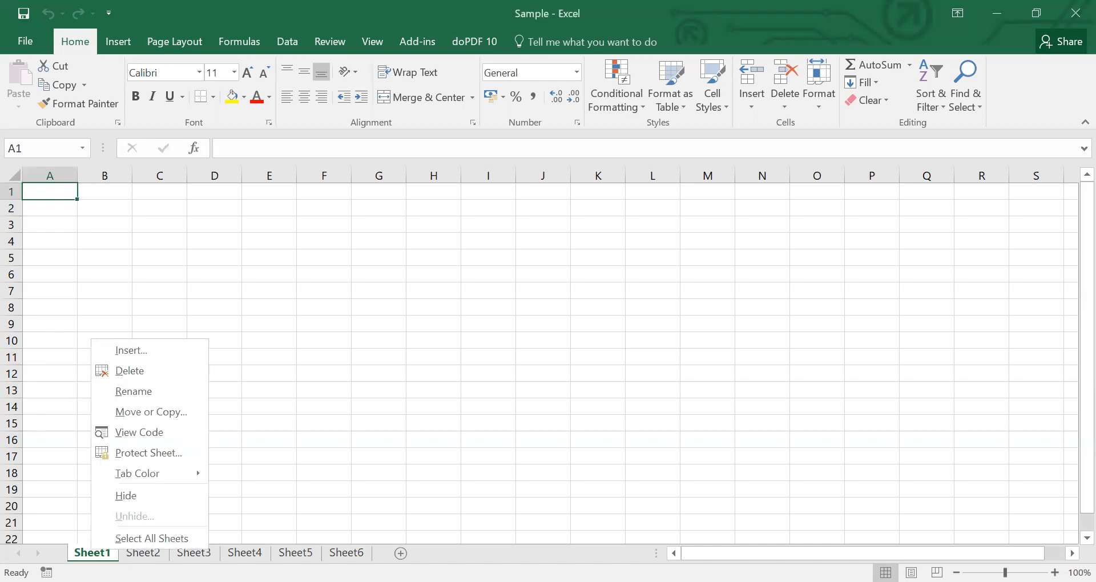
click(137, 393)
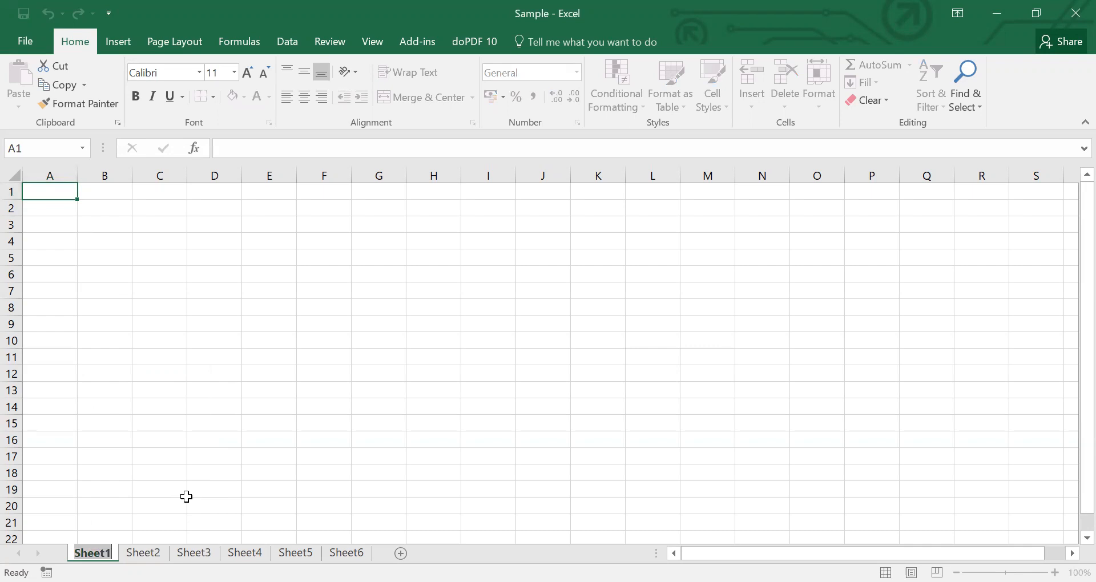
text(Sample 1)
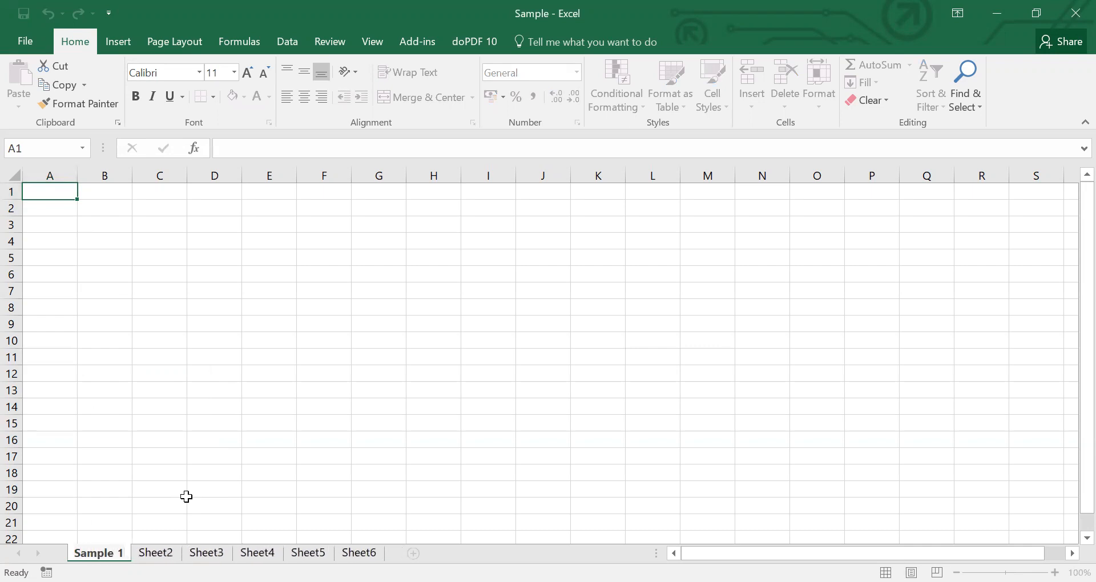
key(Return)
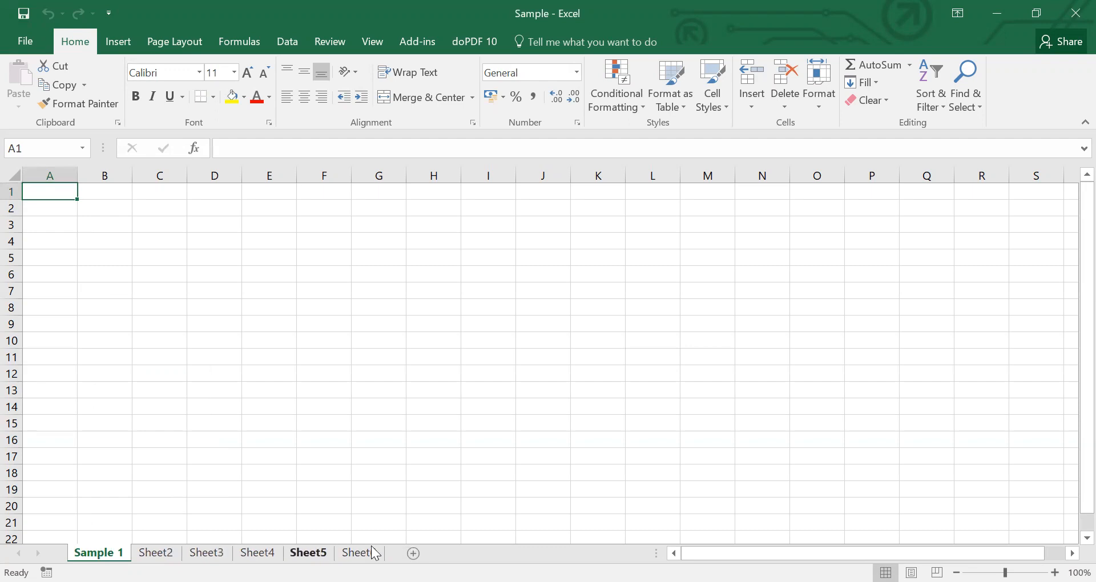
Rename the Sheet2 worksheet as "B.A.Hons.Sem 4".
click(155, 553)
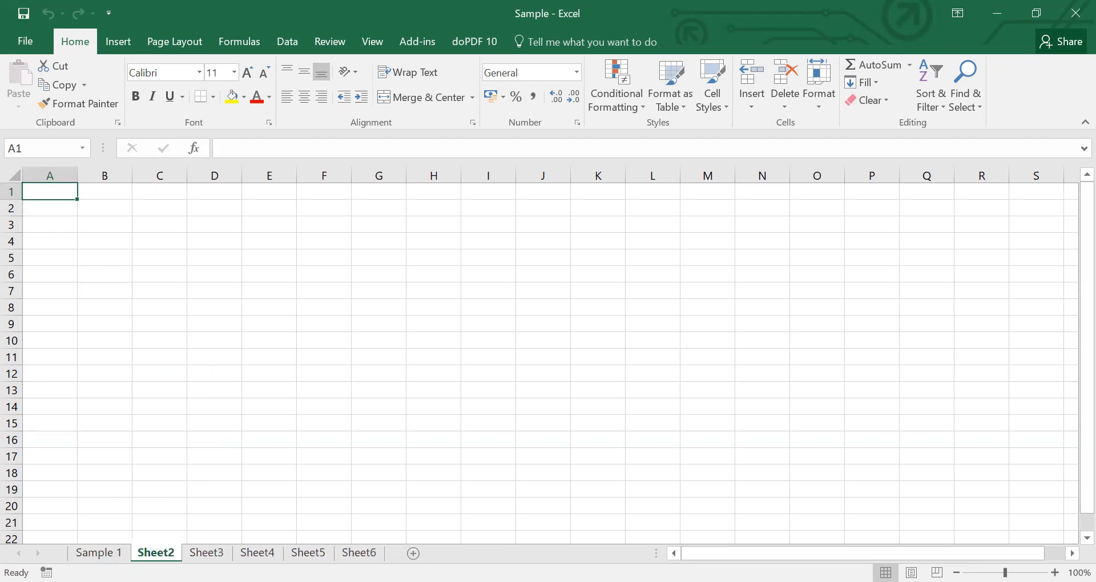
right_click(159, 553)
click(209, 394)
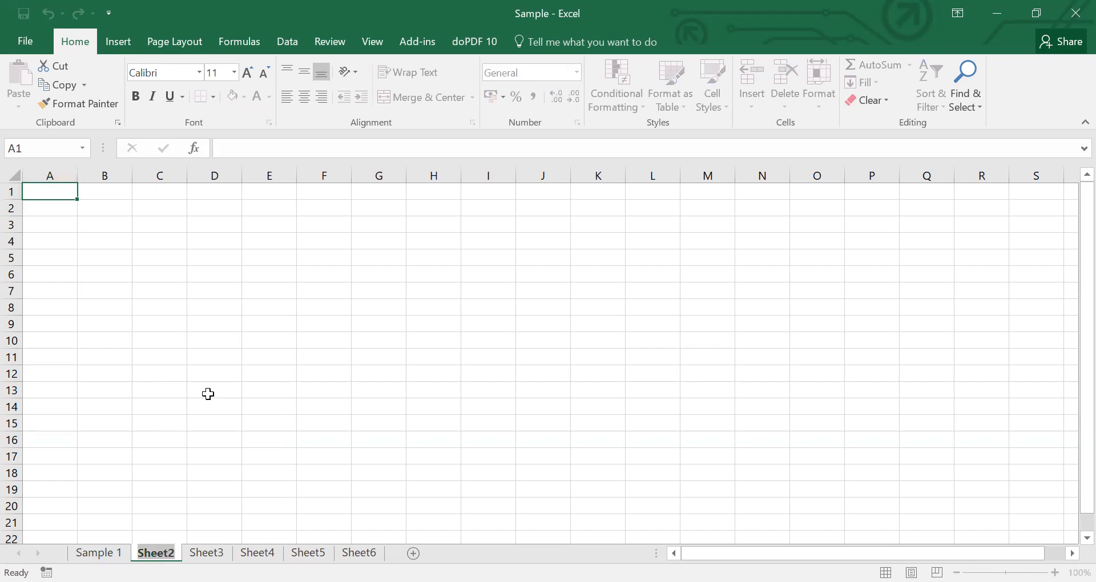
text(B.)
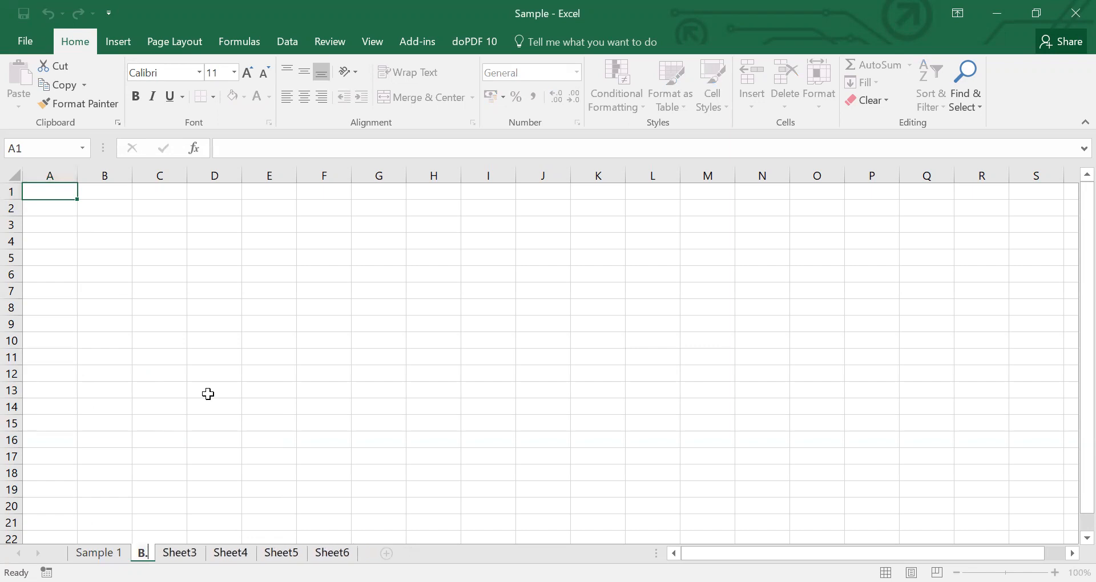
text(A.H)
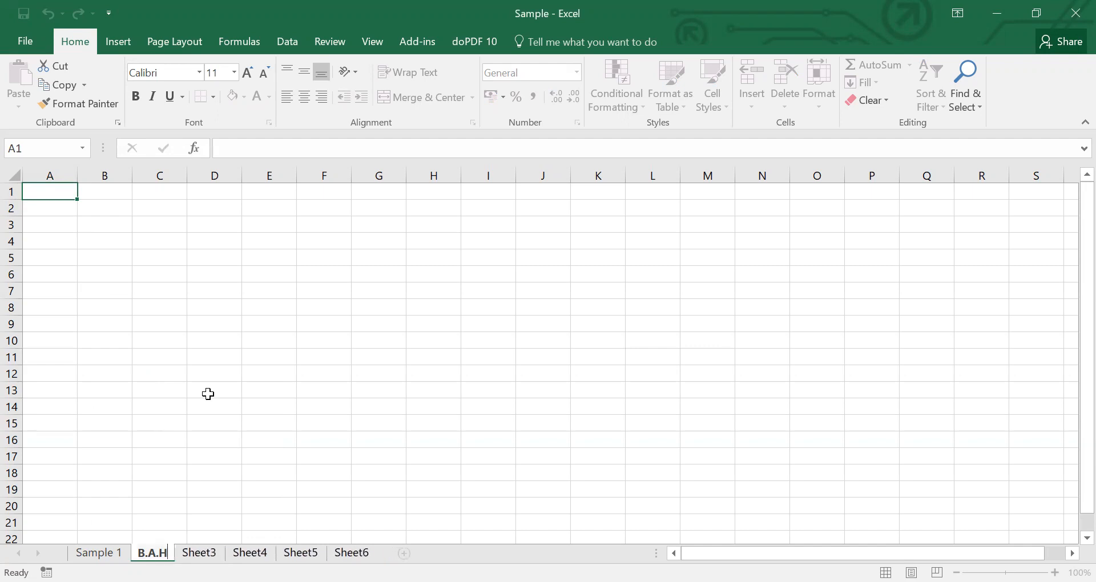
text(ons.Se)
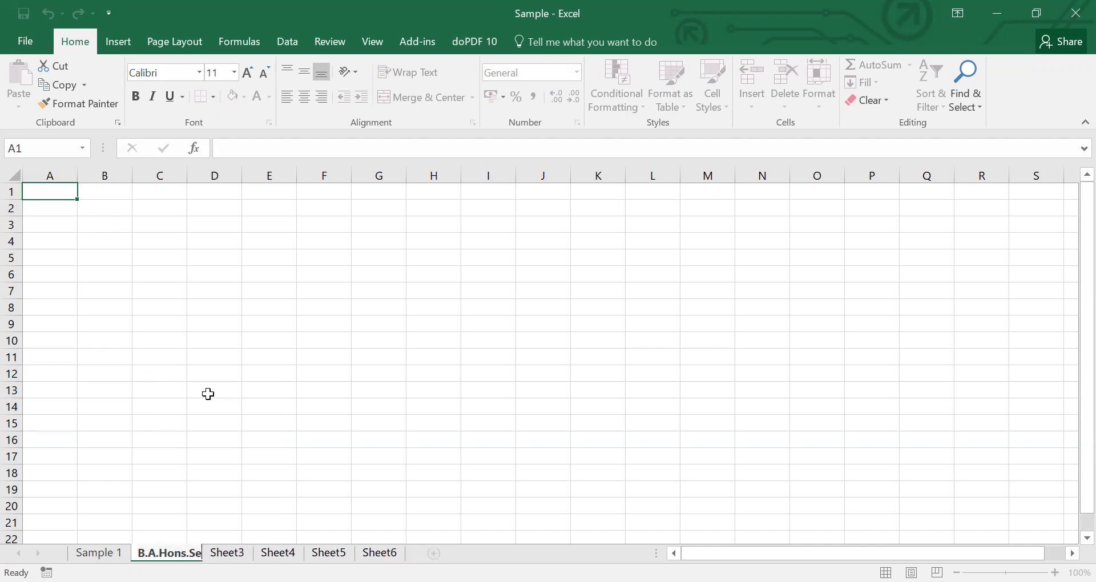
text(m 4)
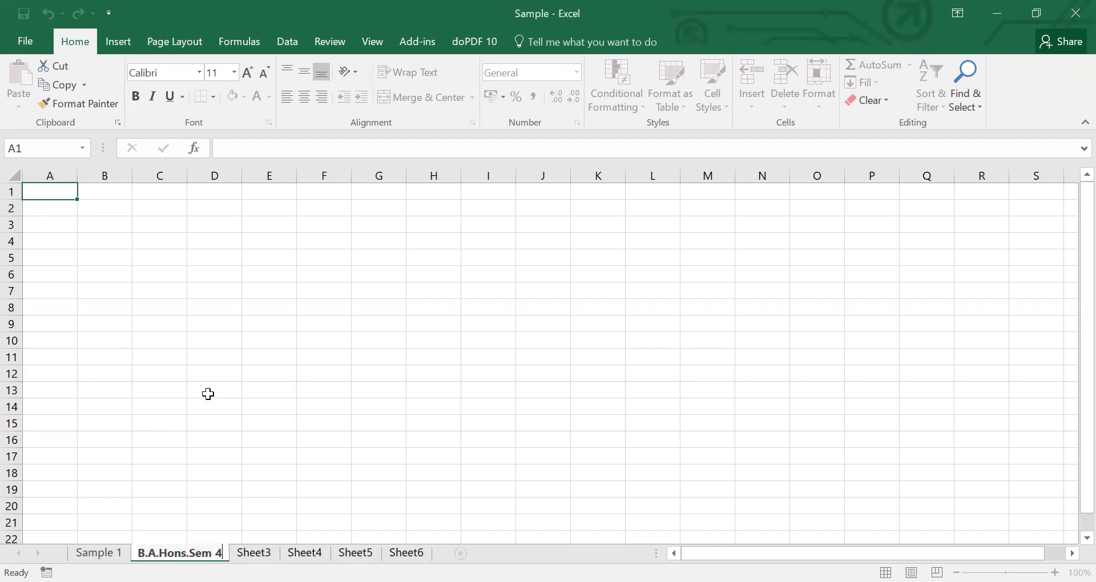
key(Return)
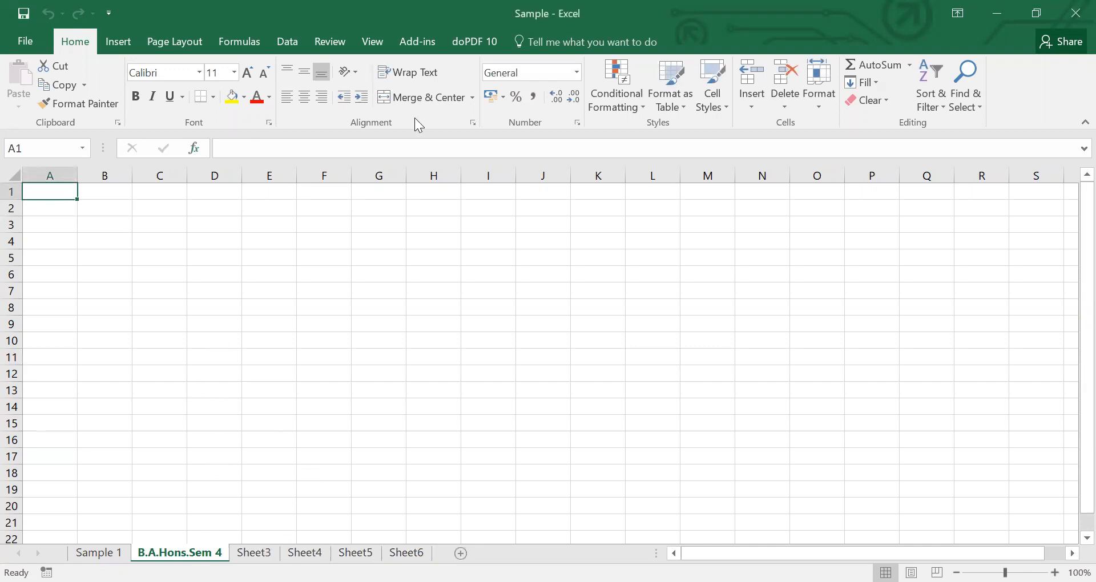
Return to the Sample 1 worksheet and select columns A, B, C and D one at a time.
click(98, 553)
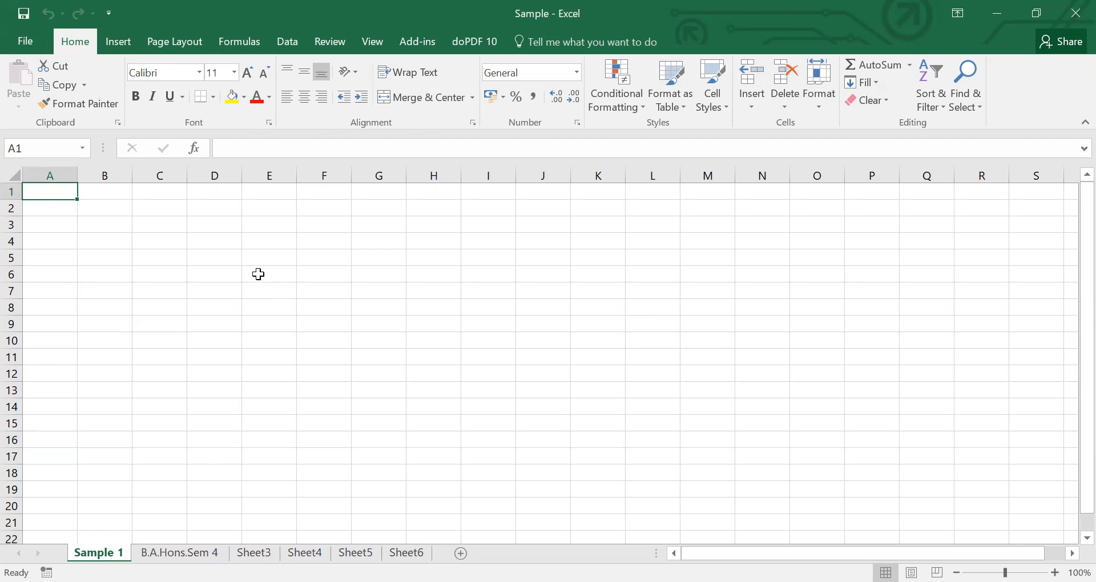
click(101, 221)
click(44, 191)
click(54, 173)
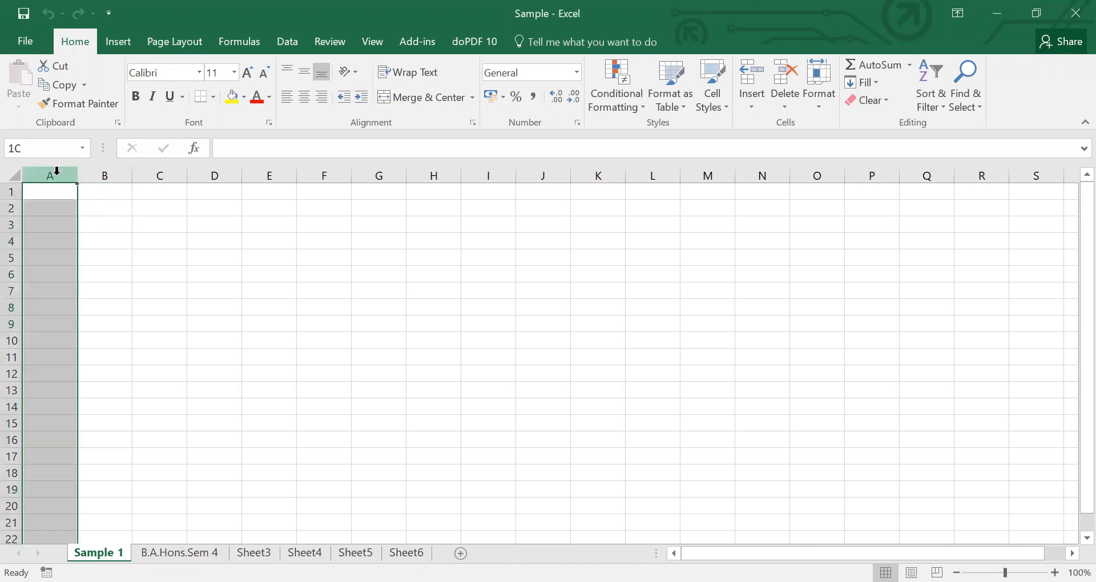
click(97, 172)
click(169, 173)
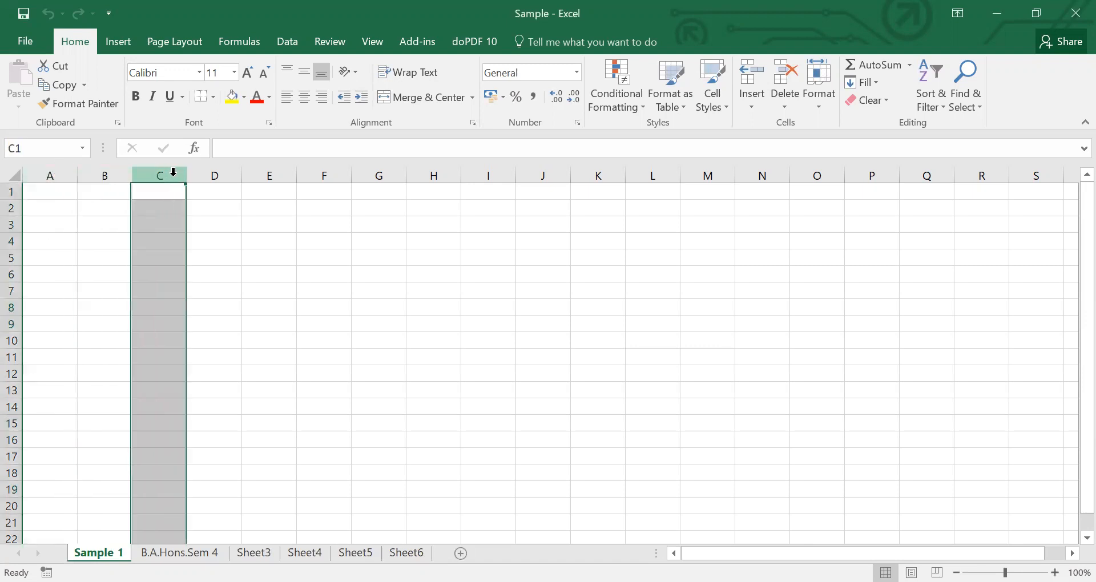
click(213, 172)
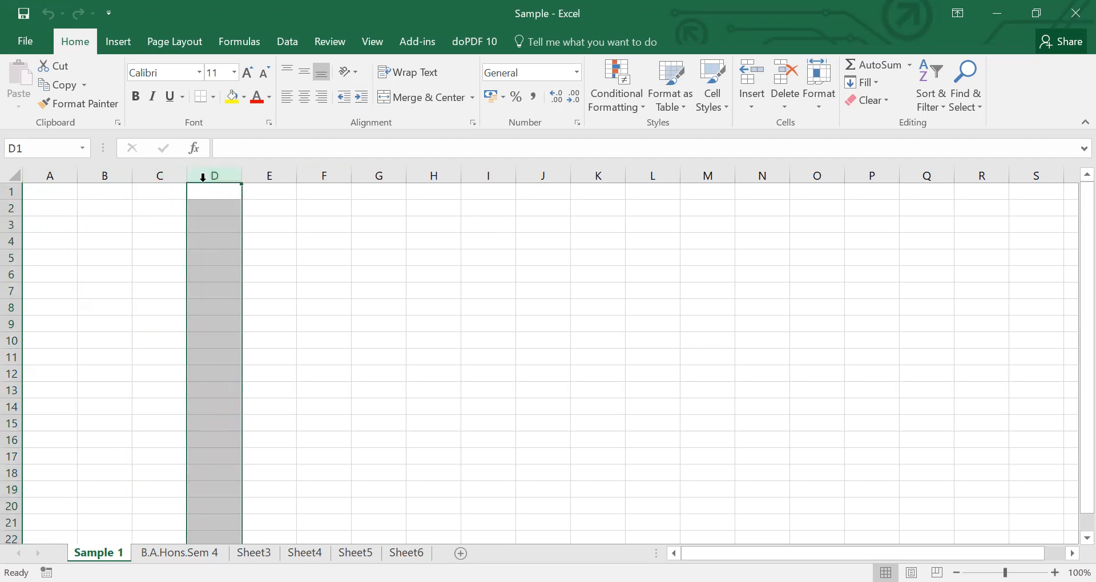
Select row 2 and row 5 in turn, finishing on cell B1.
click(11, 207)
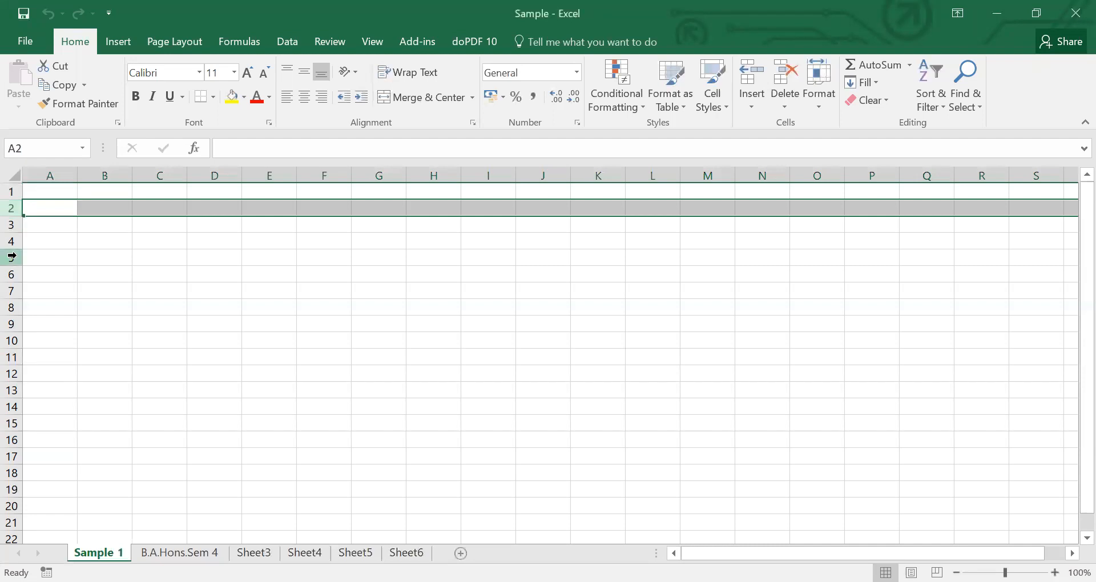
click(9, 257)
click(80, 196)
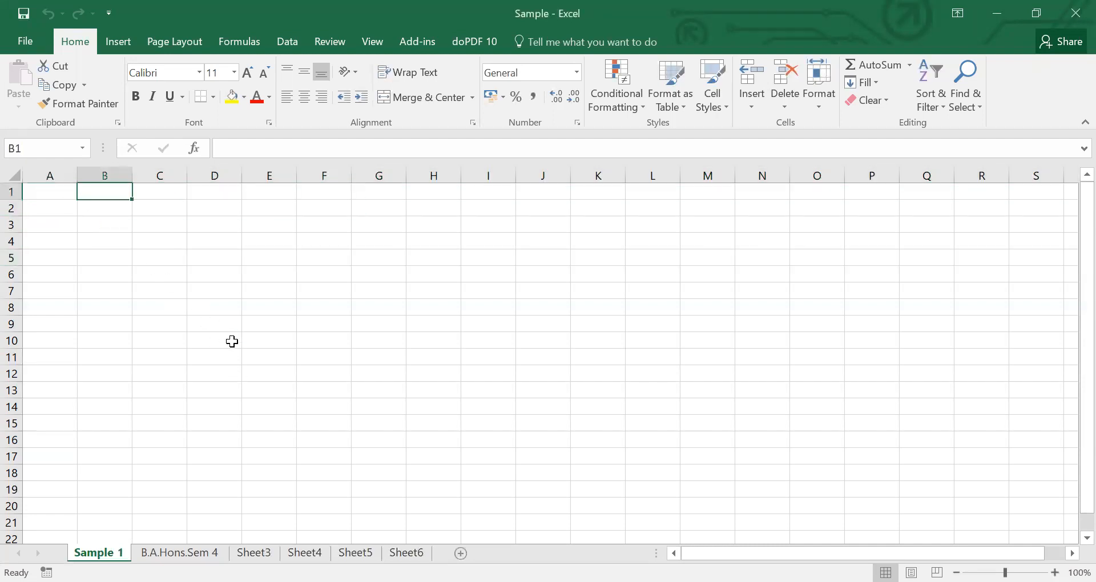
Move the active cell one cell at a time around the cells near B1, ending on B2.
key(Down)
key(Left)
key(Right)
key(Up)
key(Down)
key(Right)
key(Left)
key(Up)
key(Down)
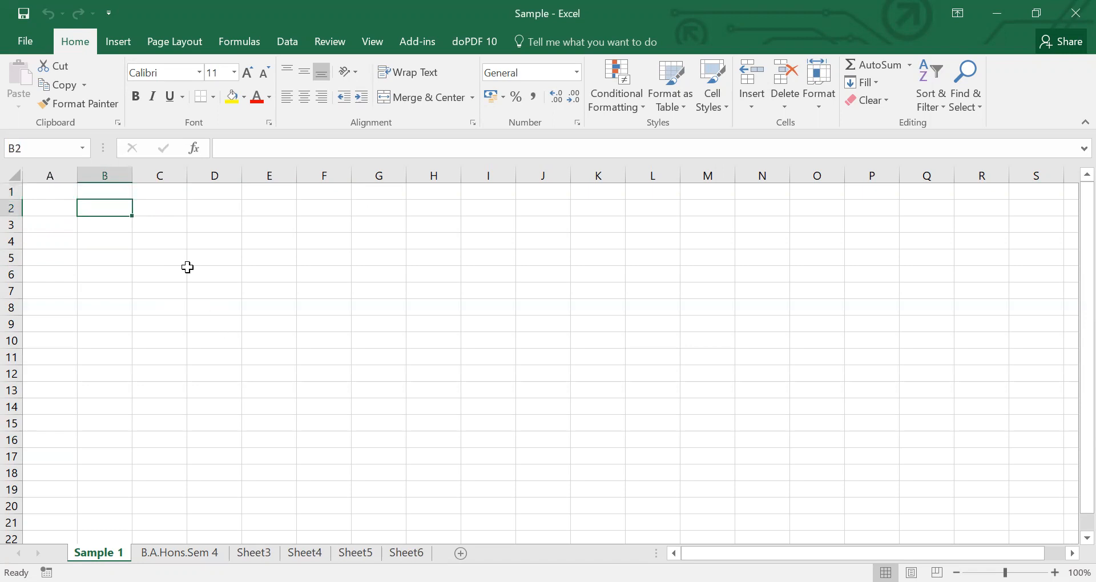
Select cells B4, E9, G9, D13 and B10 in turn and examine each cell's reference.
click(107, 242)
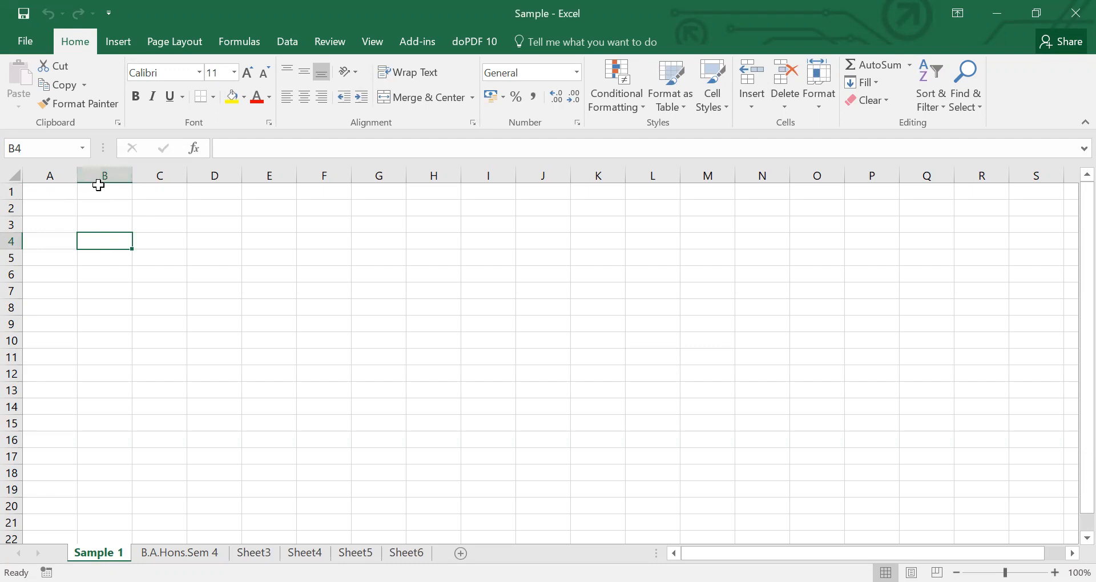
click(13, 152)
click(252, 321)
click(390, 324)
click(233, 394)
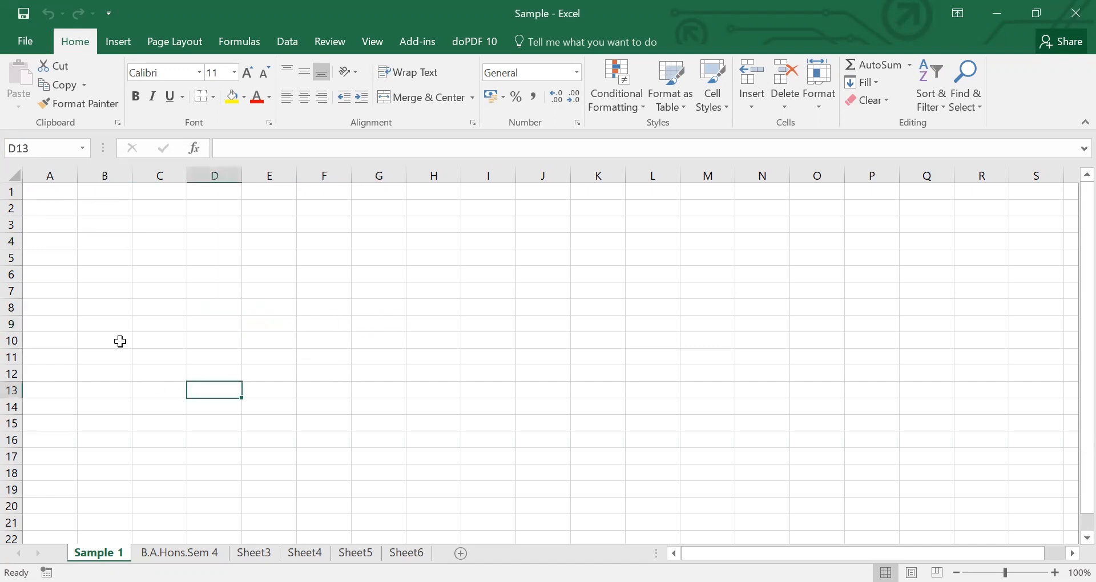
click(121, 343)
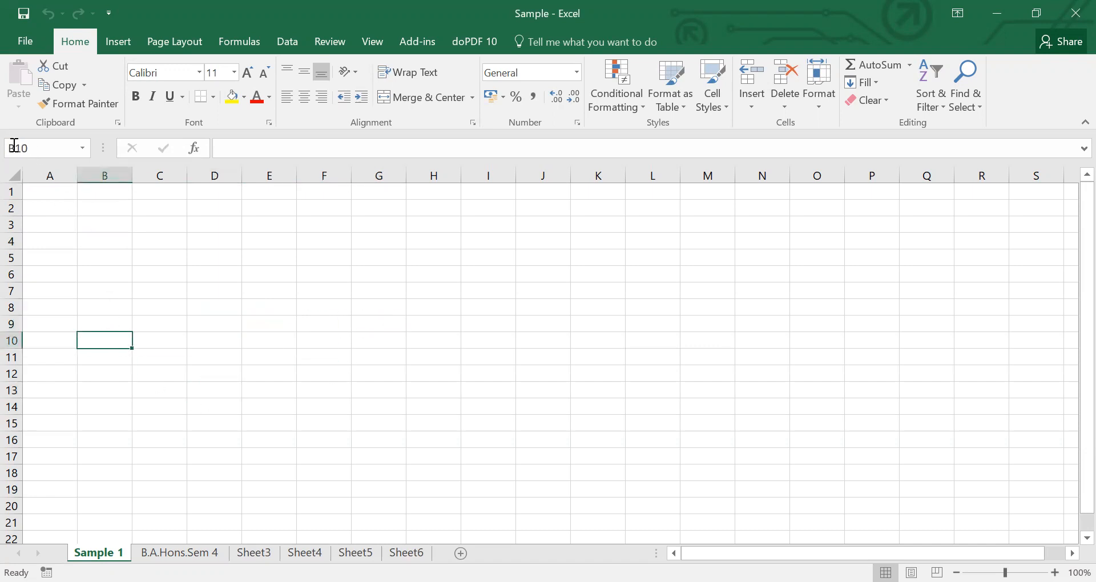
Select cells E10, D6, D5, C5 and C8 in turn to examine their references, finishing on cell A1.
click(262, 347)
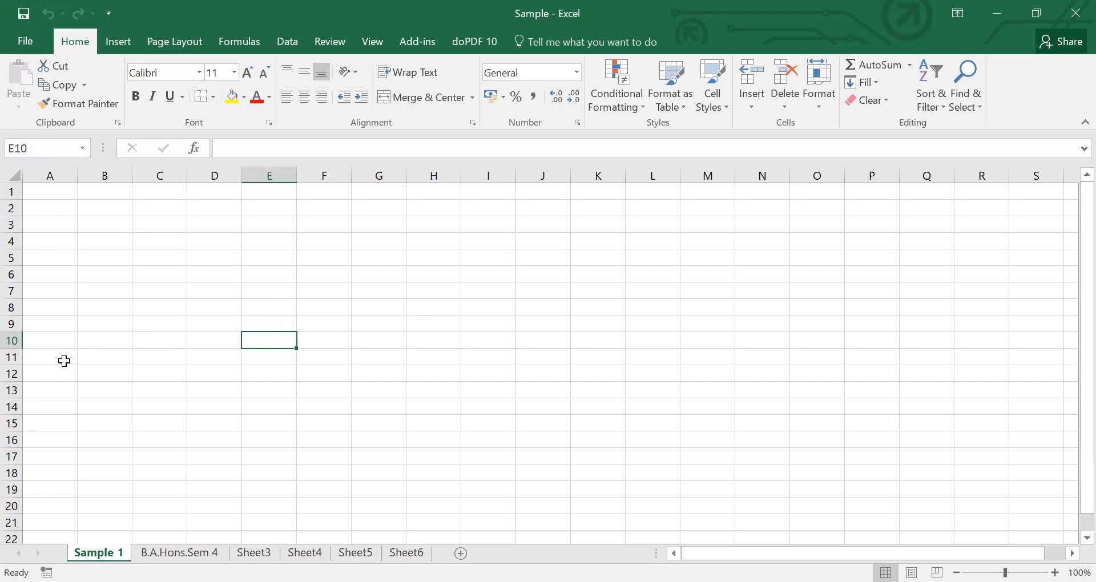
click(195, 275)
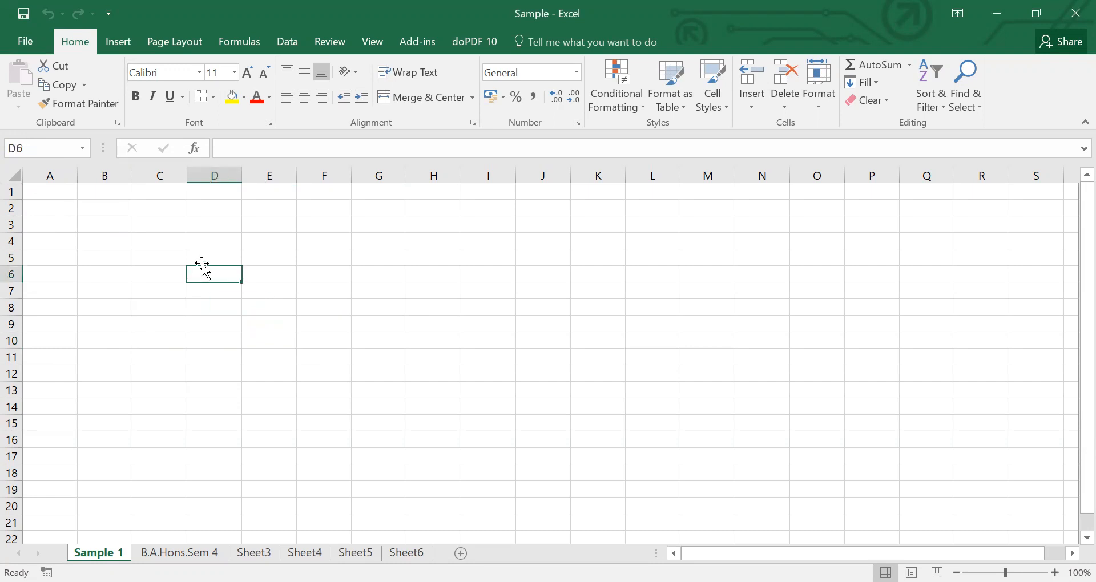
click(211, 254)
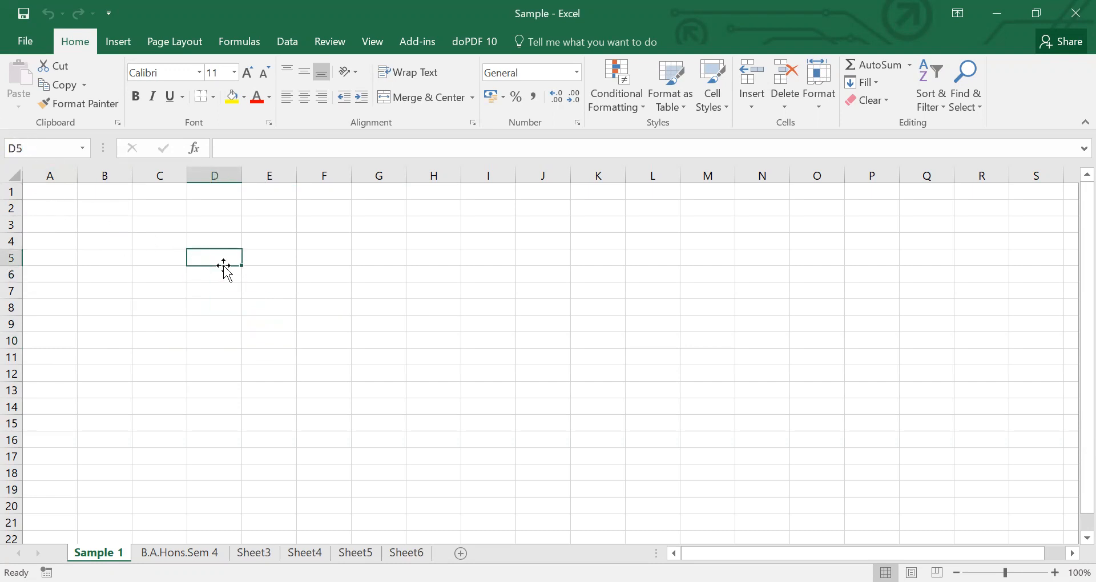
click(178, 258)
click(141, 313)
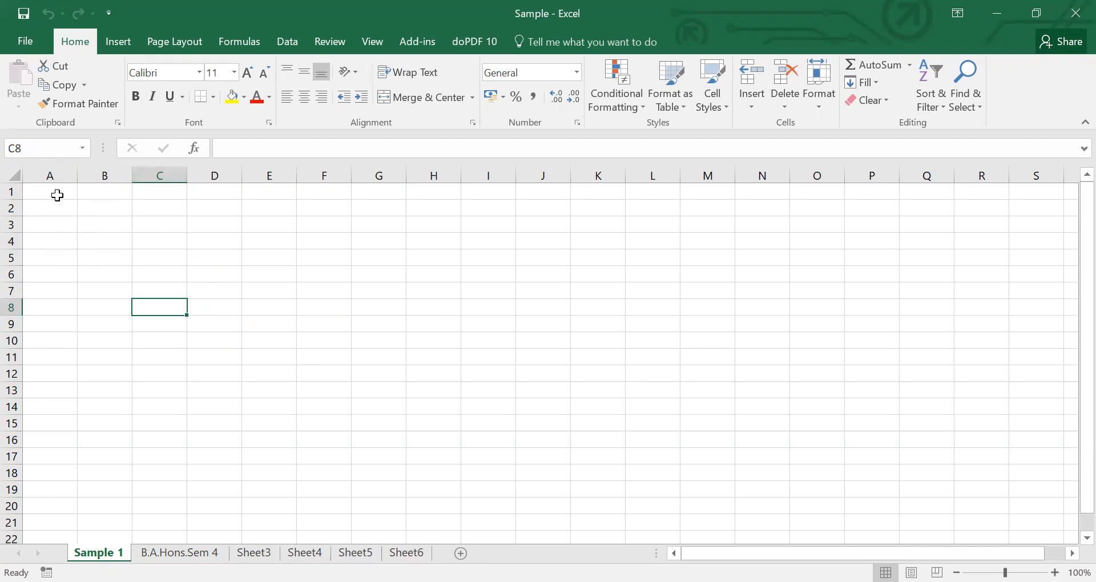
click(57, 196)
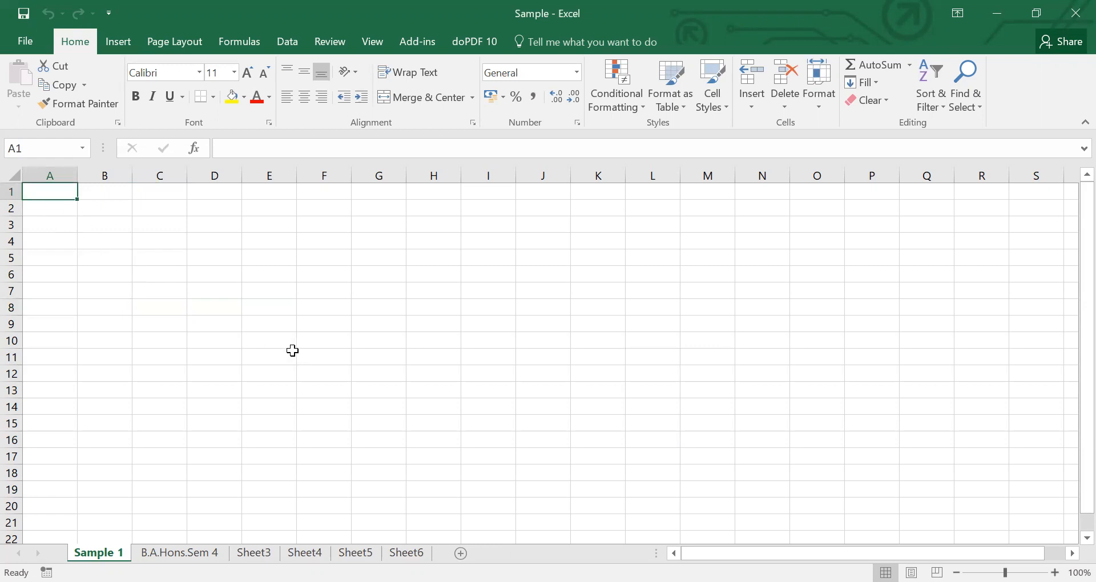
Enter the headings Sr. No., Name and Roll Number in cells A1, B1 and C1.
text(Sr. No.)
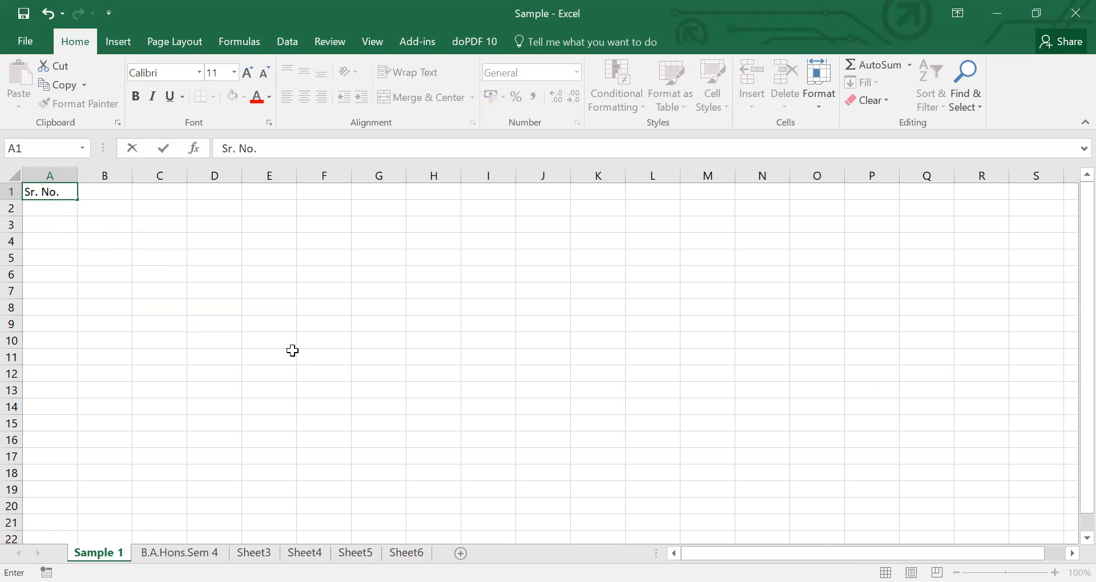
key(Tab)
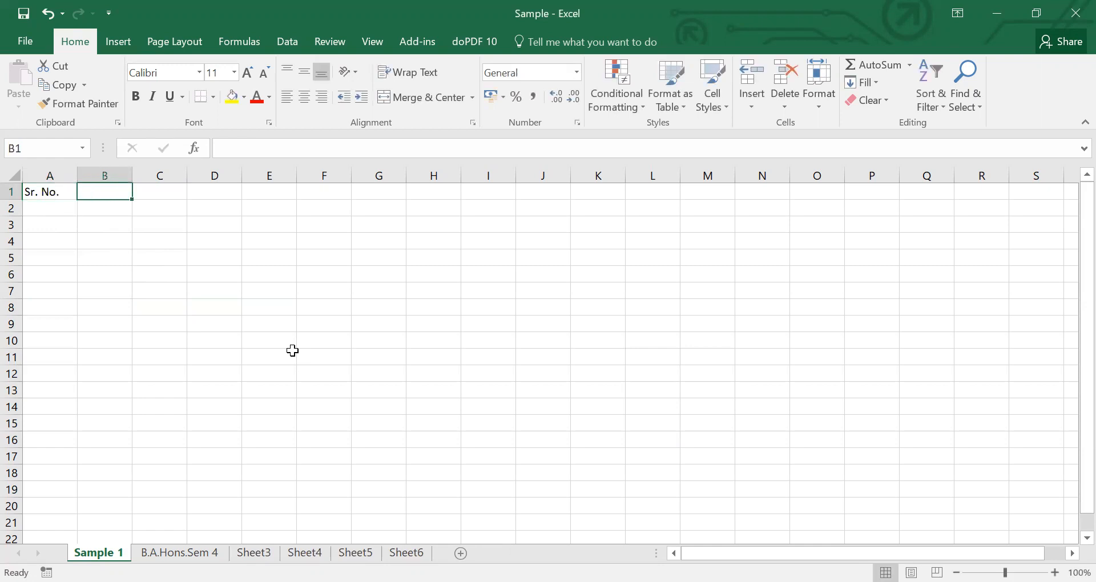
text(Name)
key(Tab)
key(Tab)
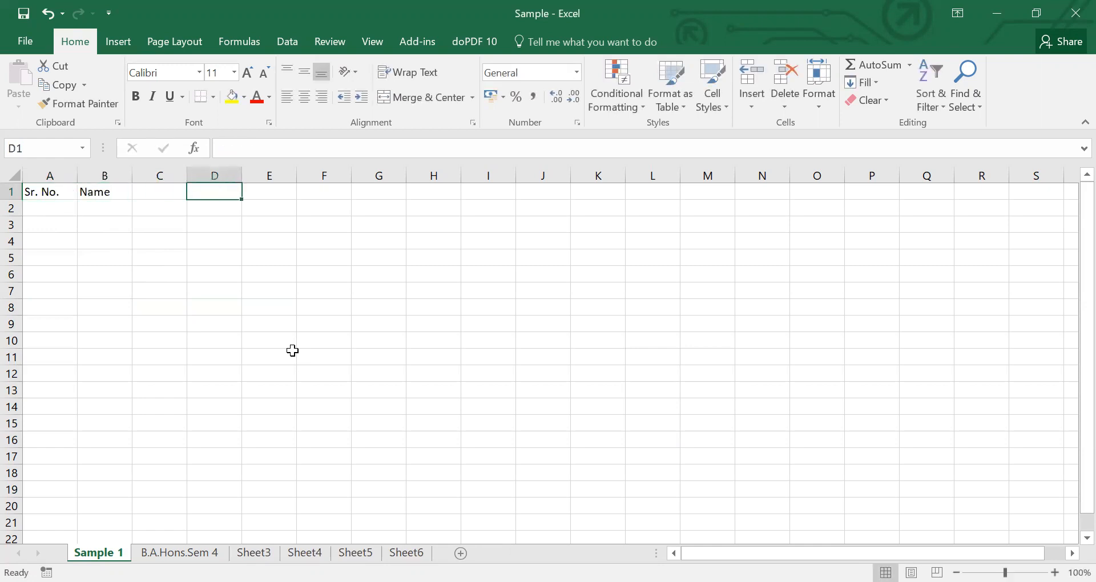
key(Left)
text(Roll)
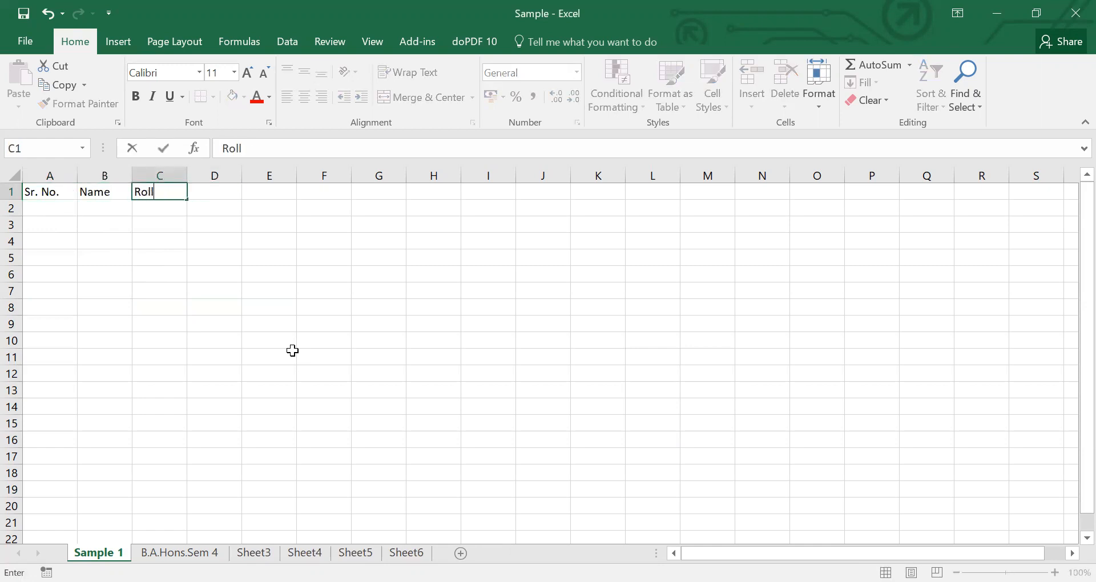
text( Number)
key(Return)
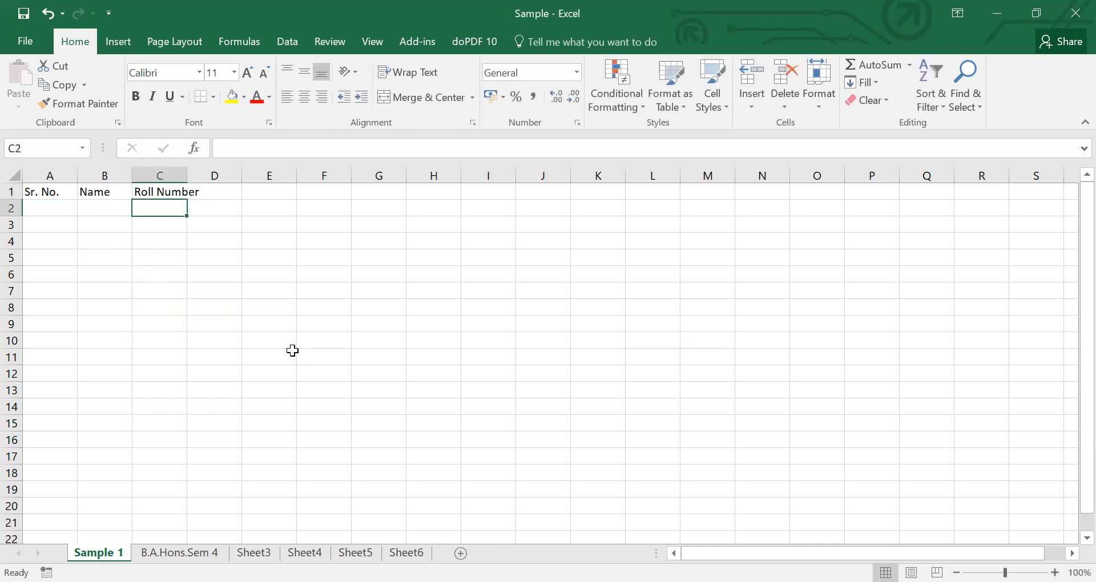
Format the Sr. No. heading in A1 as bold and italic in the Times New Roman font.
click(49, 192)
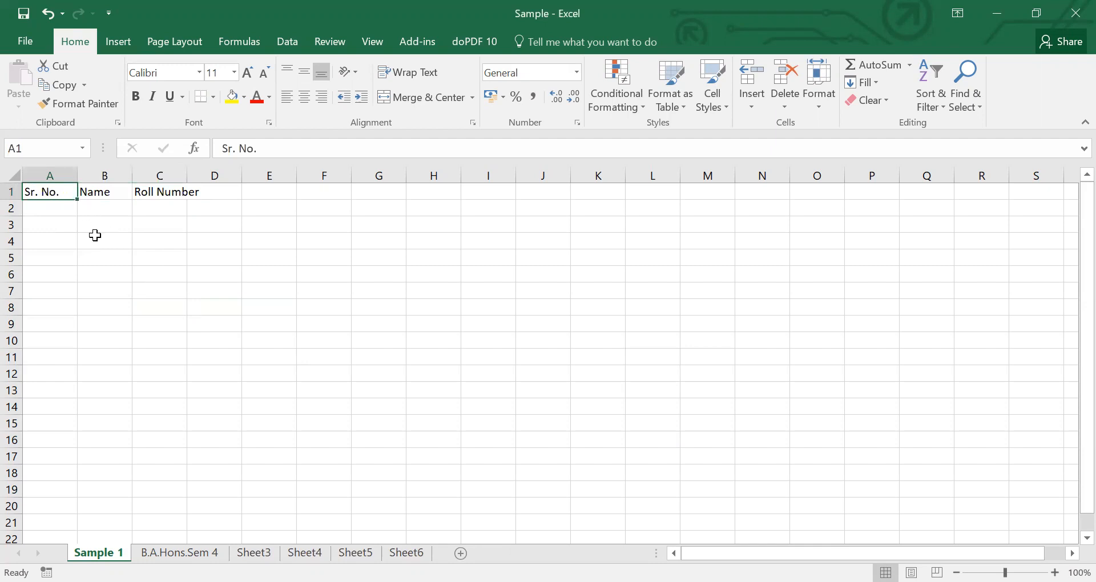
click(143, 98)
click(149, 98)
click(194, 73)
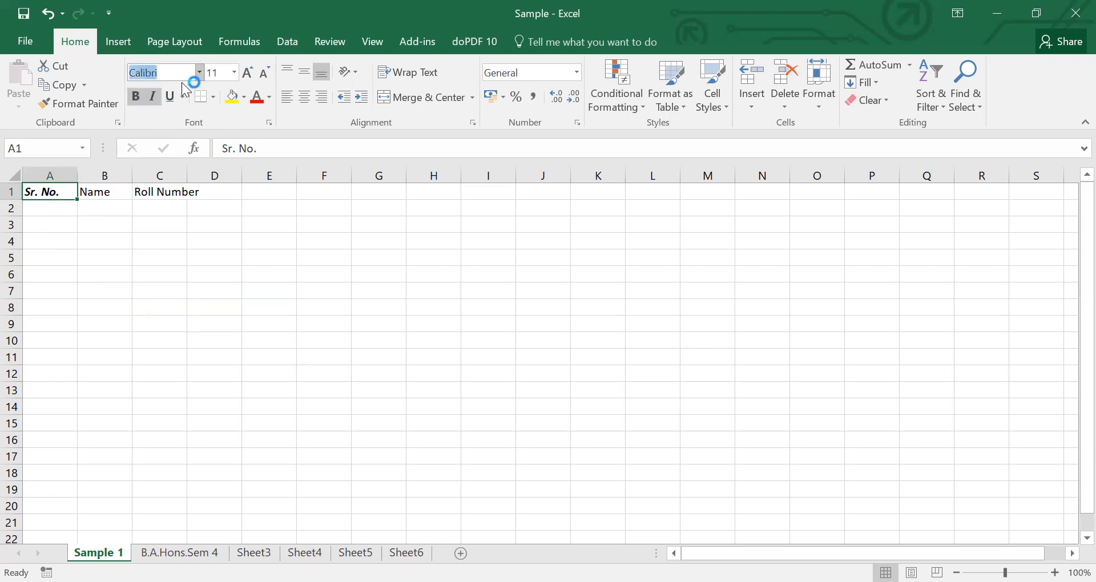
text(Times New Ro)
key(Return)
click(262, 286)
click(41, 191)
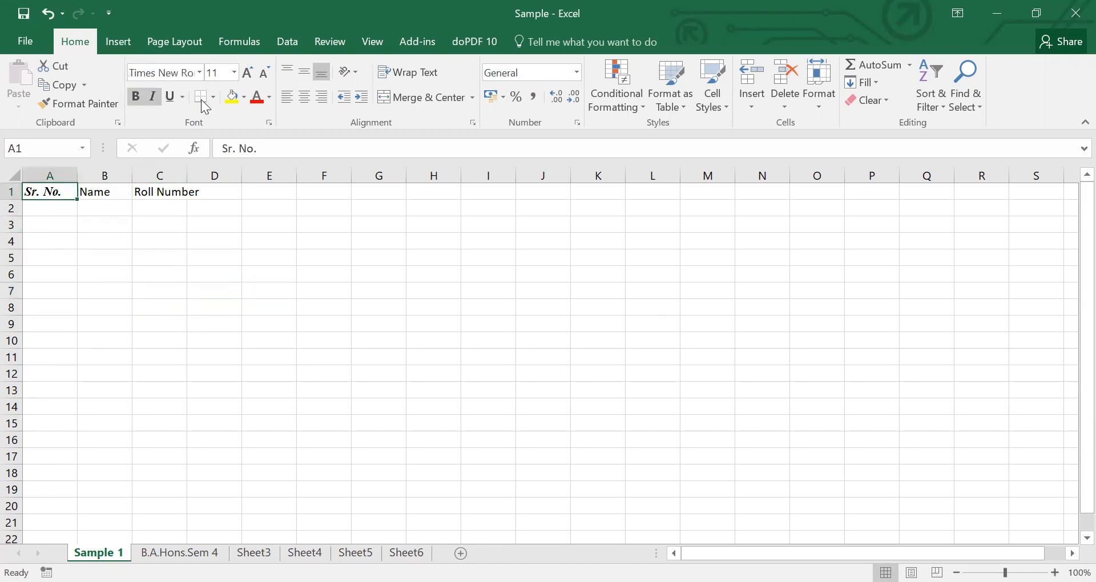
Enlarge the Sr. No. heading's font size stepwise to 18, and reduce it back to 11.
click(248, 73)
click(247, 73)
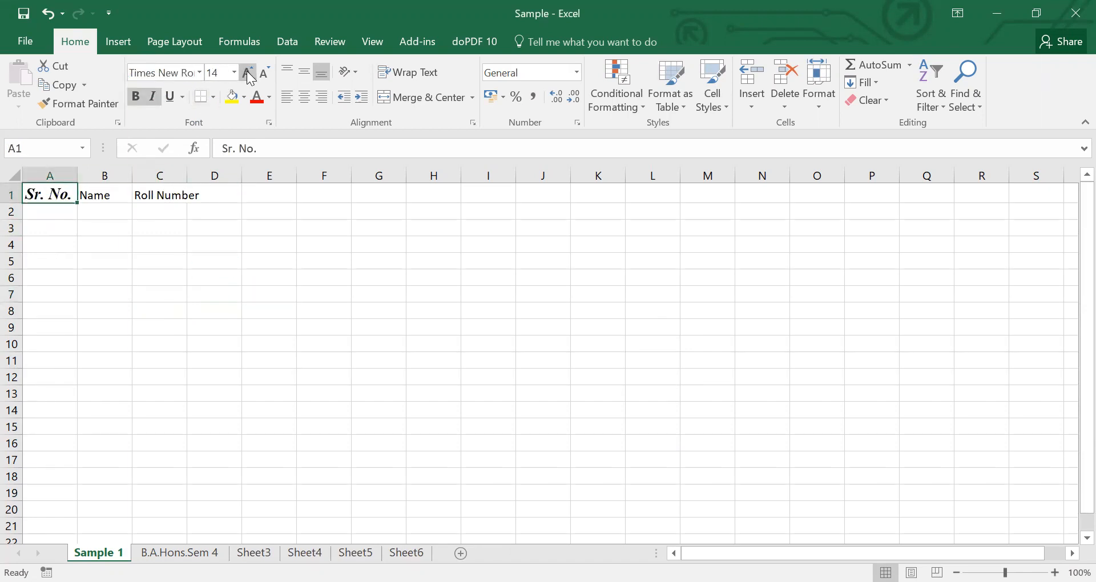
click(248, 73)
click(248, 73)
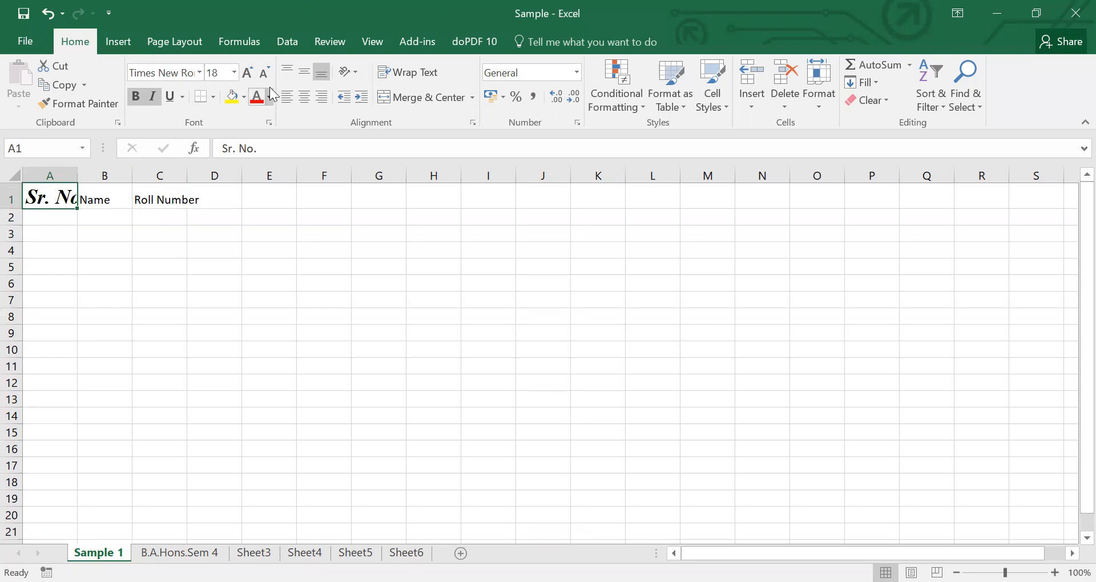
click(262, 73)
click(262, 73)
click(263, 73)
click(263, 73)
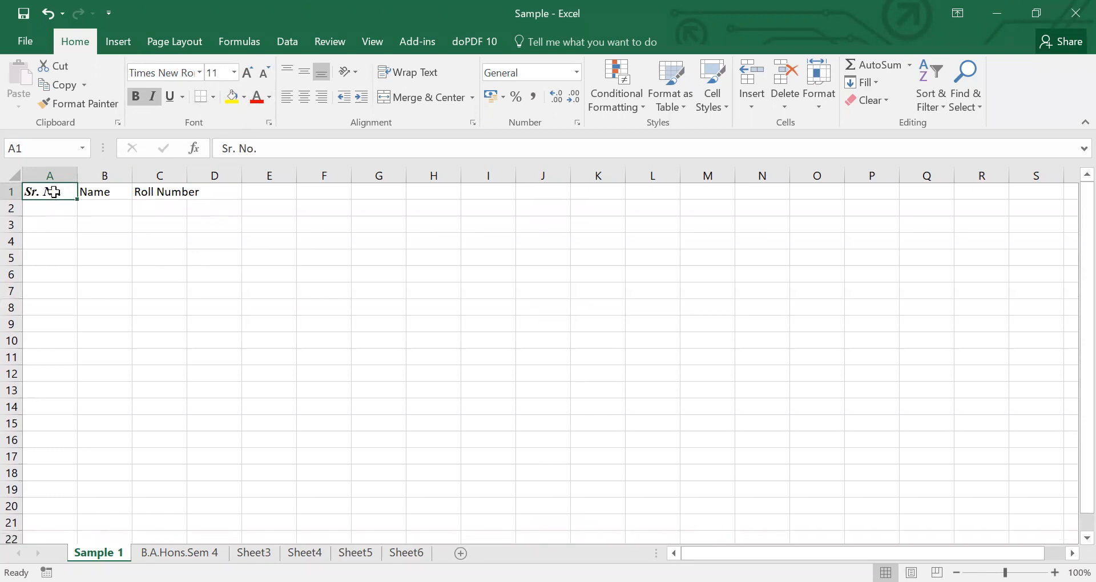
Select the three heading cells in turn to compare their formatting, finishing on cell B1.
click(112, 186)
click(160, 185)
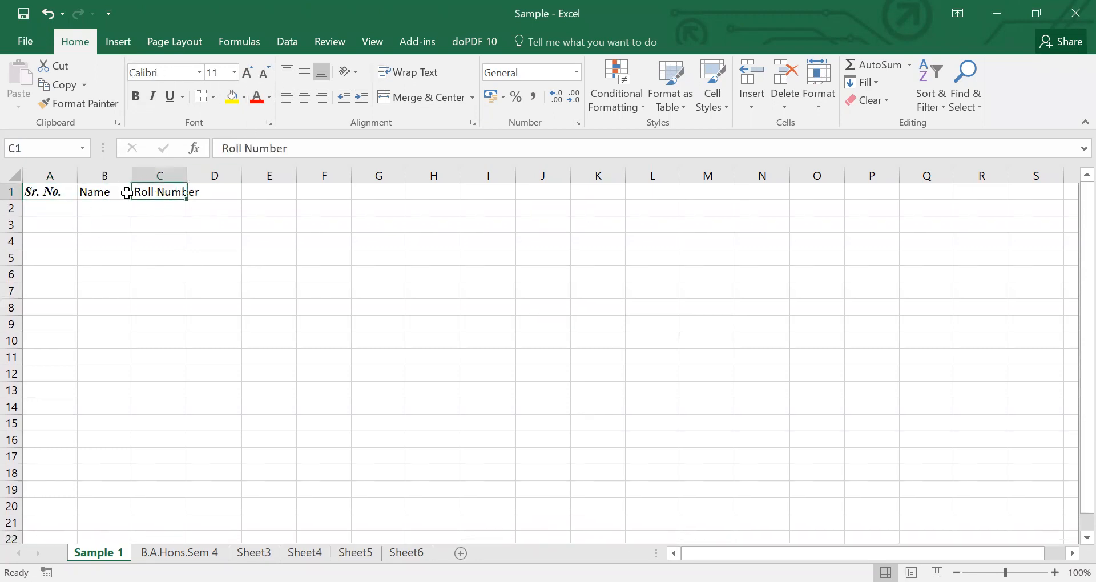
click(127, 188)
click(36, 188)
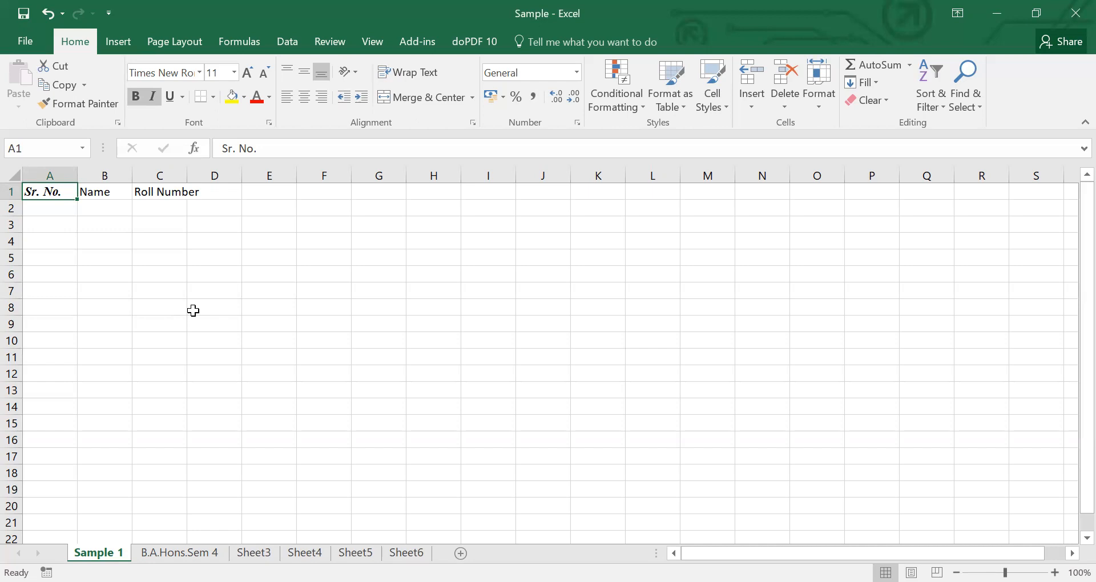
click(96, 196)
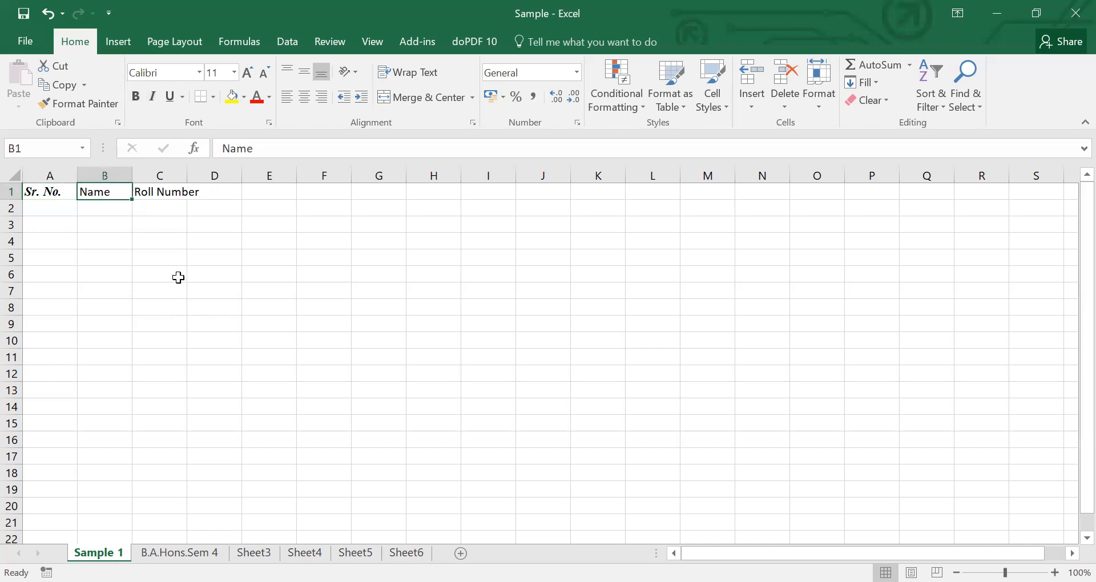
Select the headings in A1:C1 together and make them all bold.
key(Left)
key(shift+Right)
key(shift+Right)
key(ctrl+b)
key(ctrl+b)
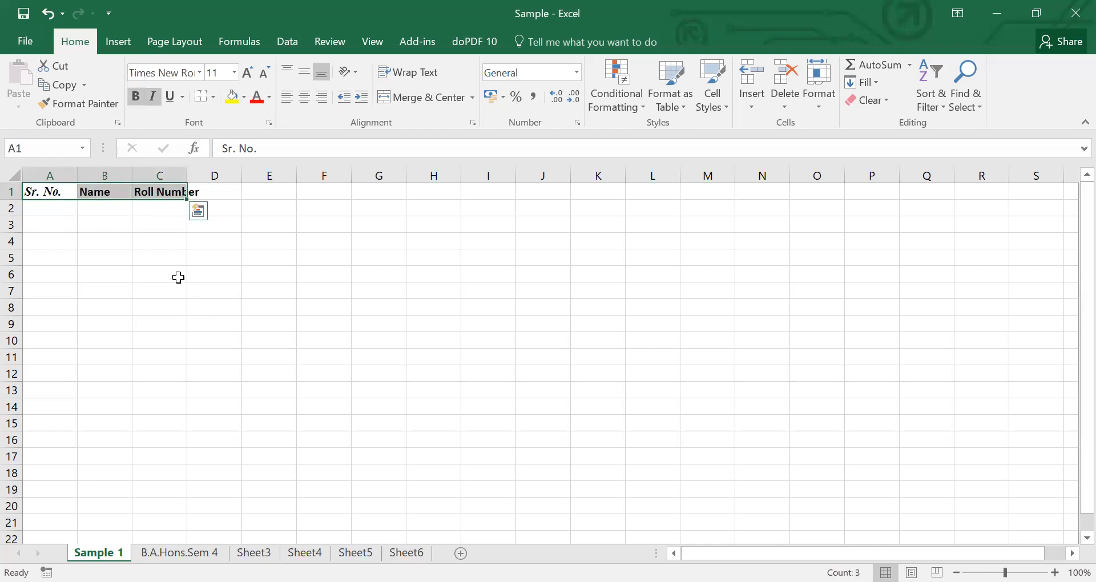
Remove the italic formatting from the headings in A1:C1 and increase their font size to 12.
click(186, 68)
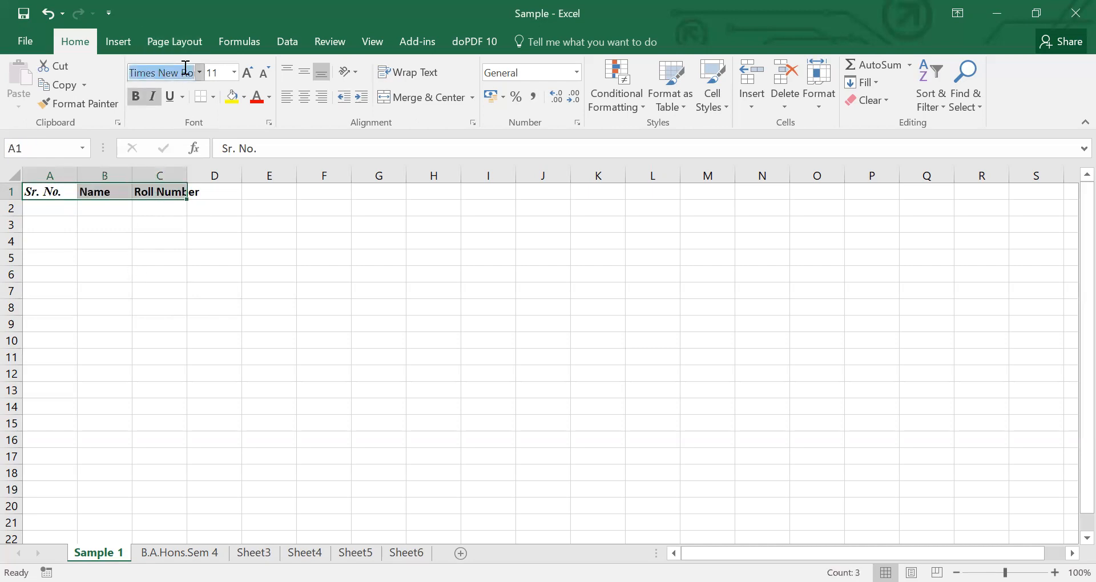
click(152, 96)
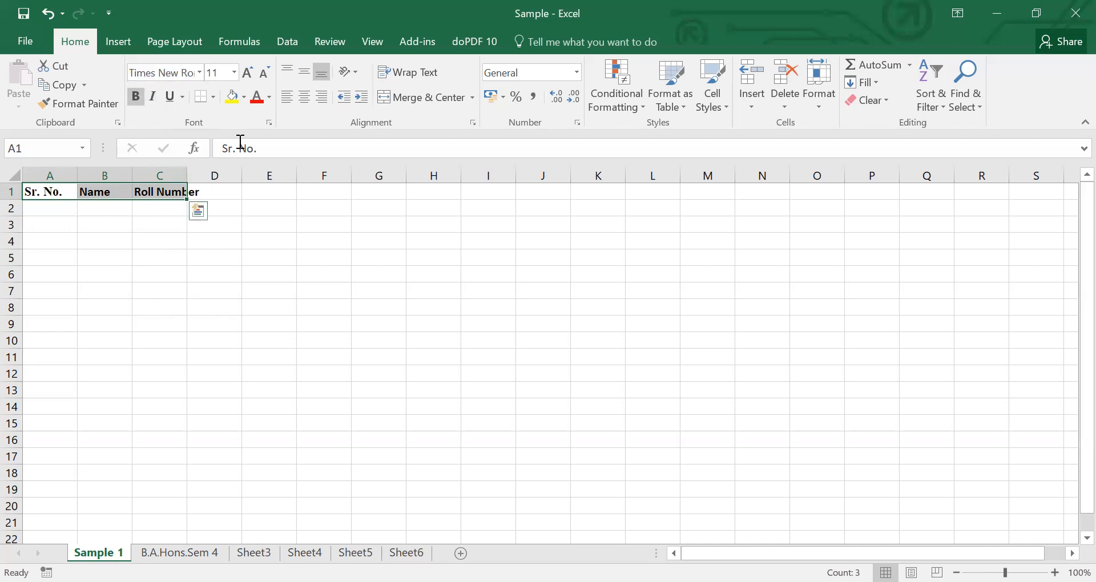
click(248, 72)
click(258, 225)
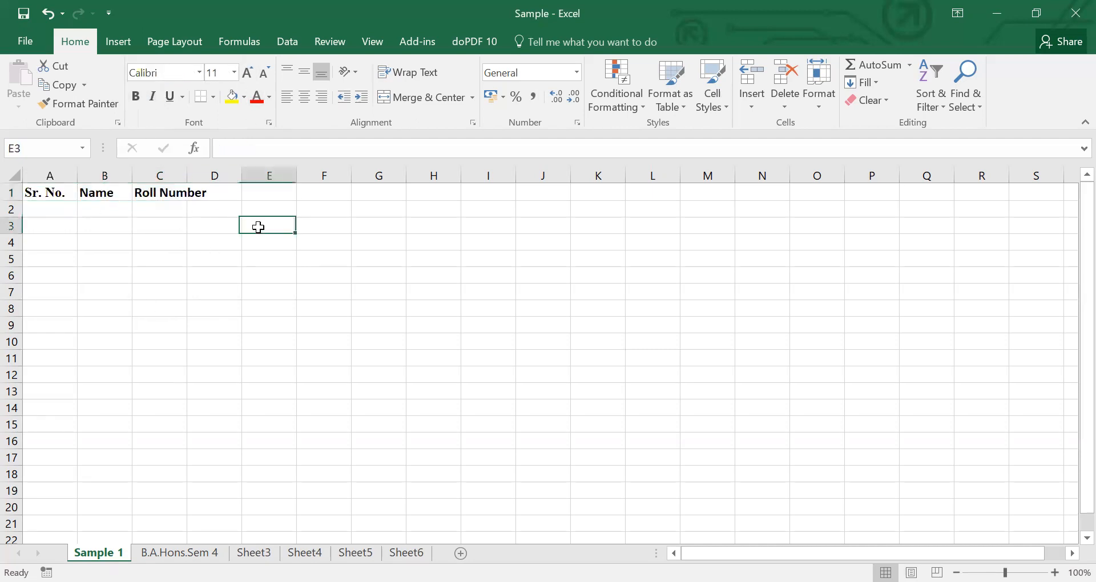
Check the heading cells C1, B1 and A1 one by one, and select A1:C1 as a range.
click(146, 192)
click(102, 193)
click(64, 195)
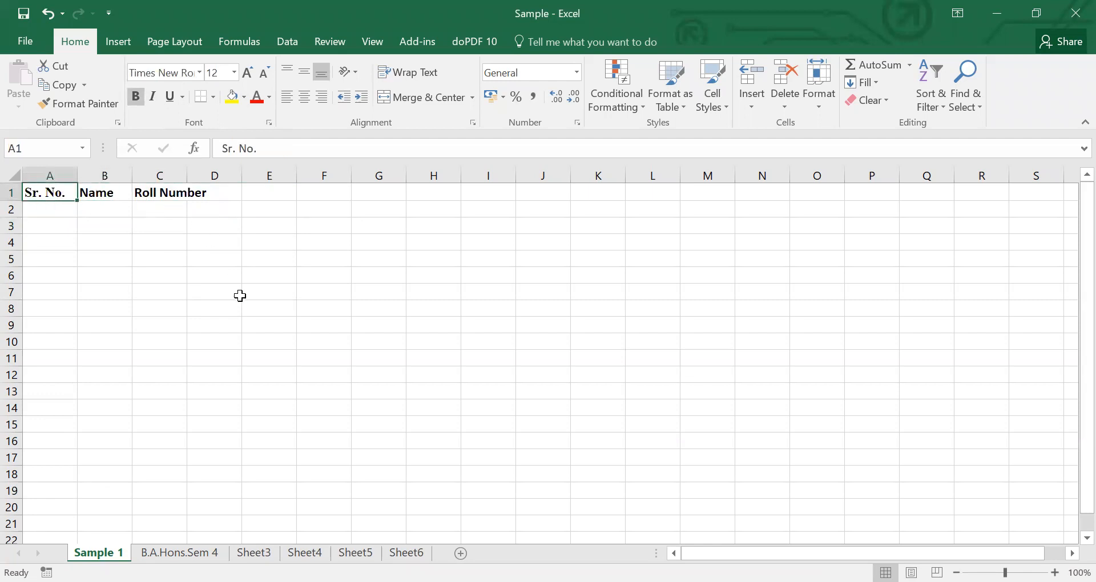
key(shift+Right)
key(shift+Right)
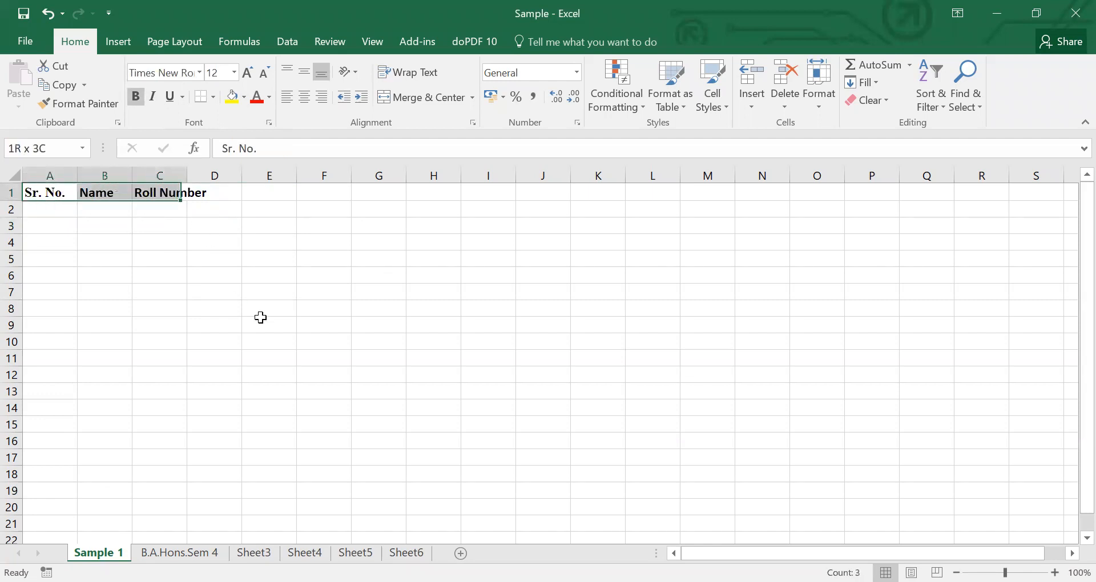
Enter the serial numbers 1, 2 and 3 in cells A2 to A4.
key(Down)
key(Right)
key(Left)
text(1)
key(Return)
text(2)
key(Return)
text(3)
key(Return)
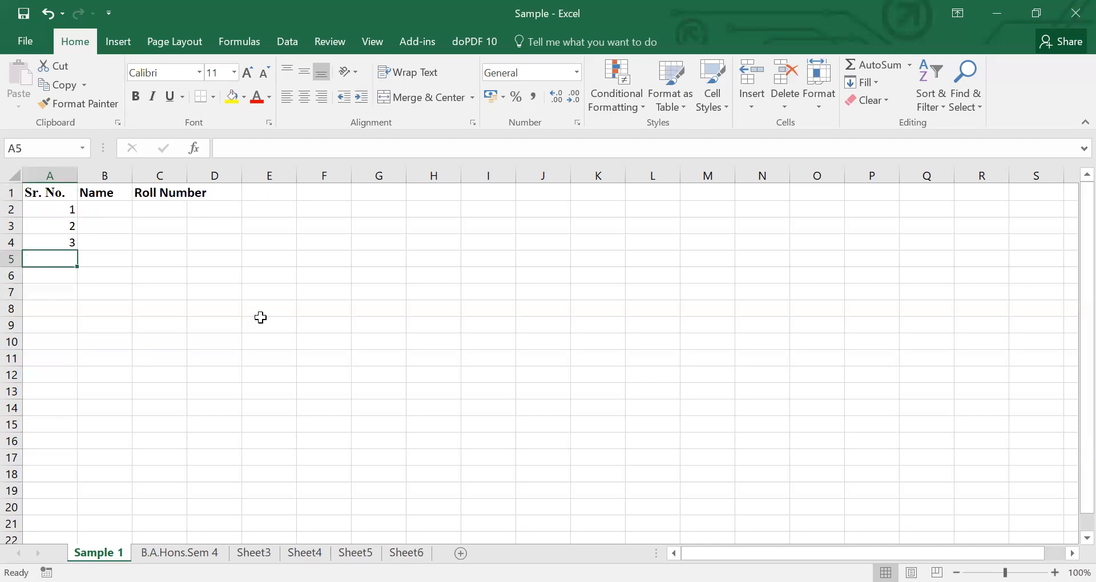
Continue the serial numbers with 4, 5 and 6 in cells A5 to A7.
key(Up)
key(Up)
key(Up)
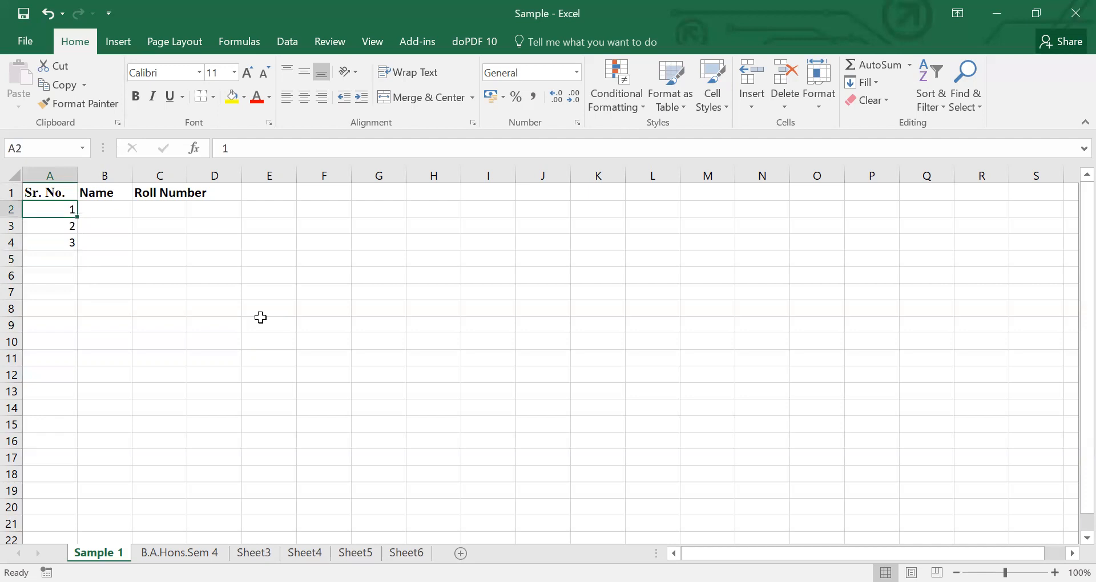
key(Down)
key(Down)
key(Down)
text(4)
key(Return)
text(5)
key(Return)
text(6)
key(Return)
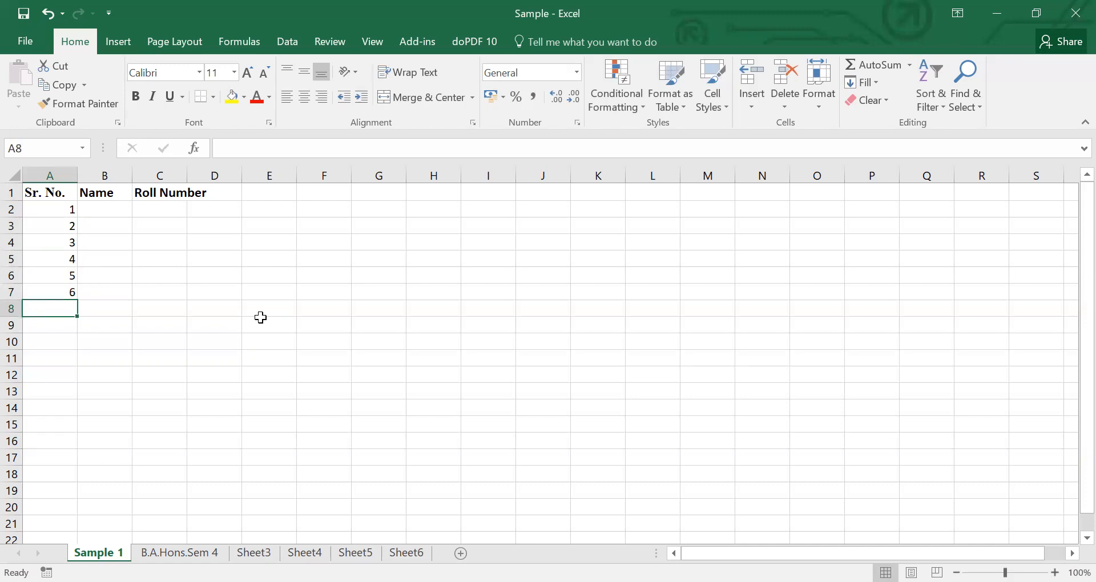
Fill the serial number series down column A from the values in A2:A4 until it reaches 50.
key(Up)
key(Up)
key(Up)
key(Up)
key(Up)
key(Up)
key(Up)
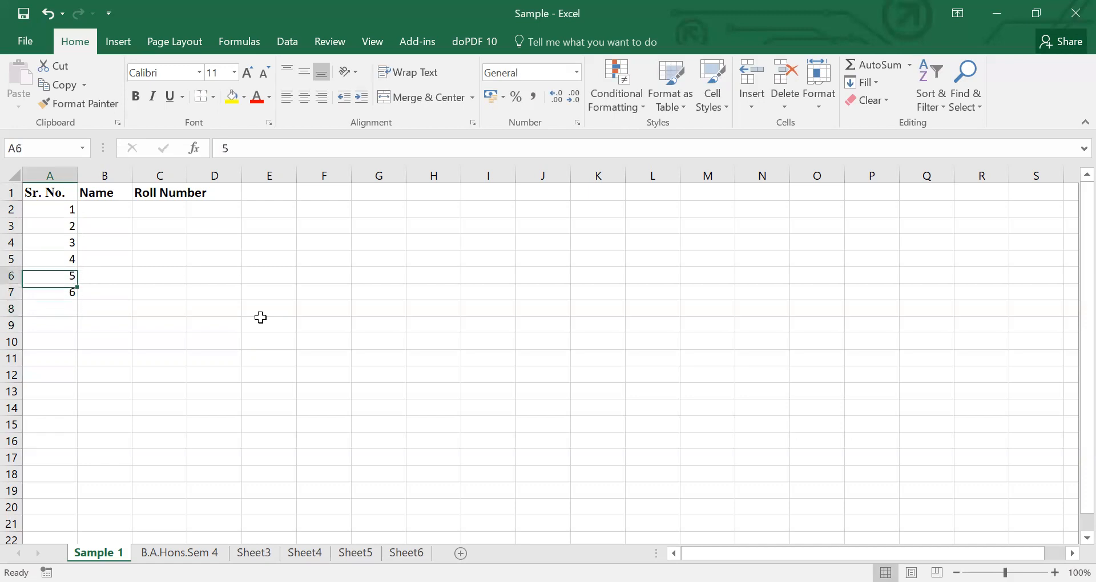
key(Down)
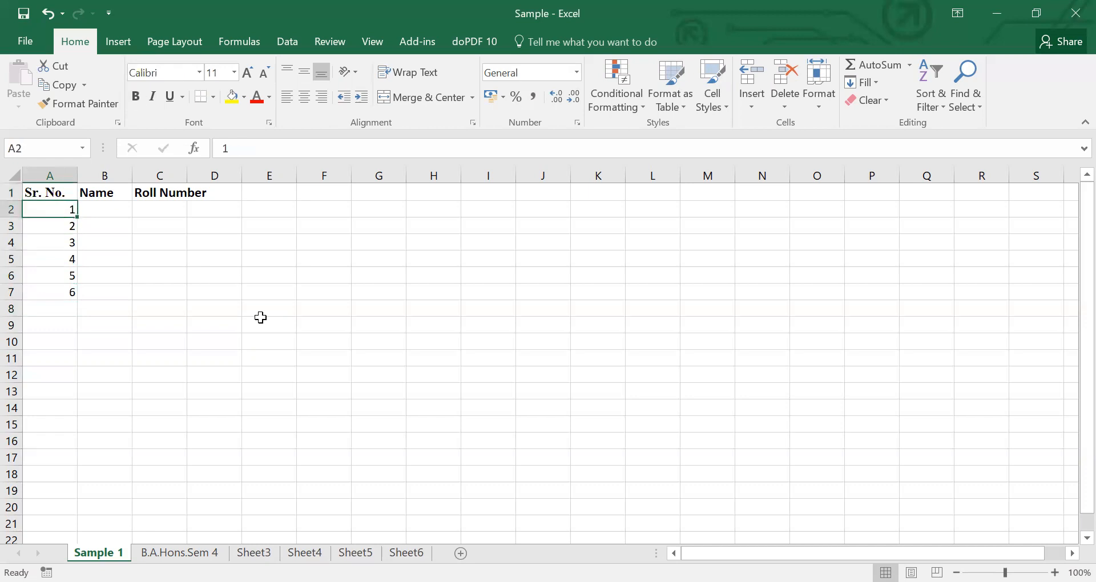
key(shift+Down)
key(shift+Down)
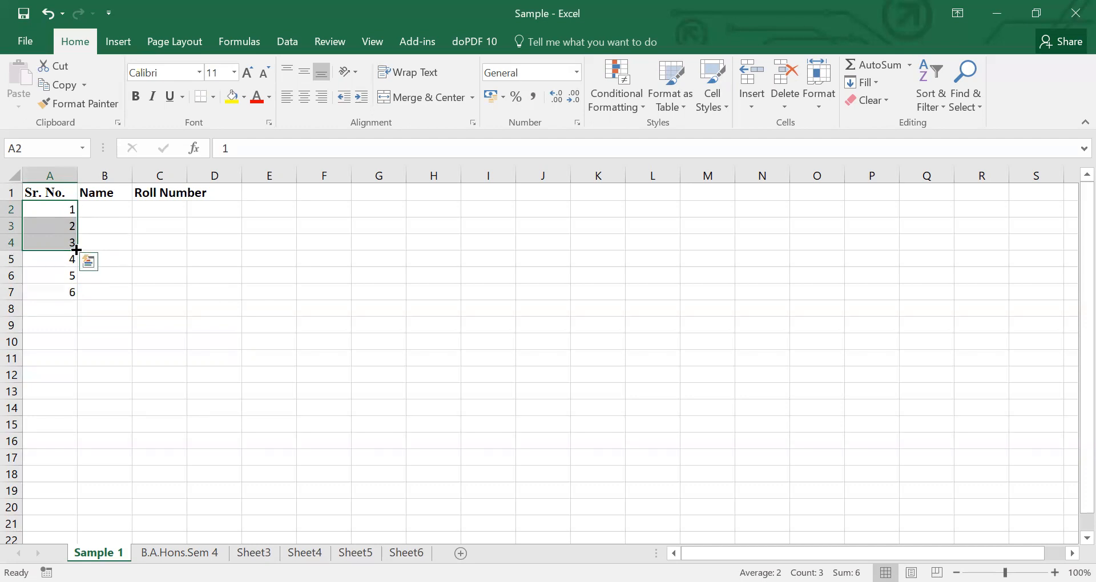
drag(76, 250, 78, 399)
scroll(79, 342, up, 12)
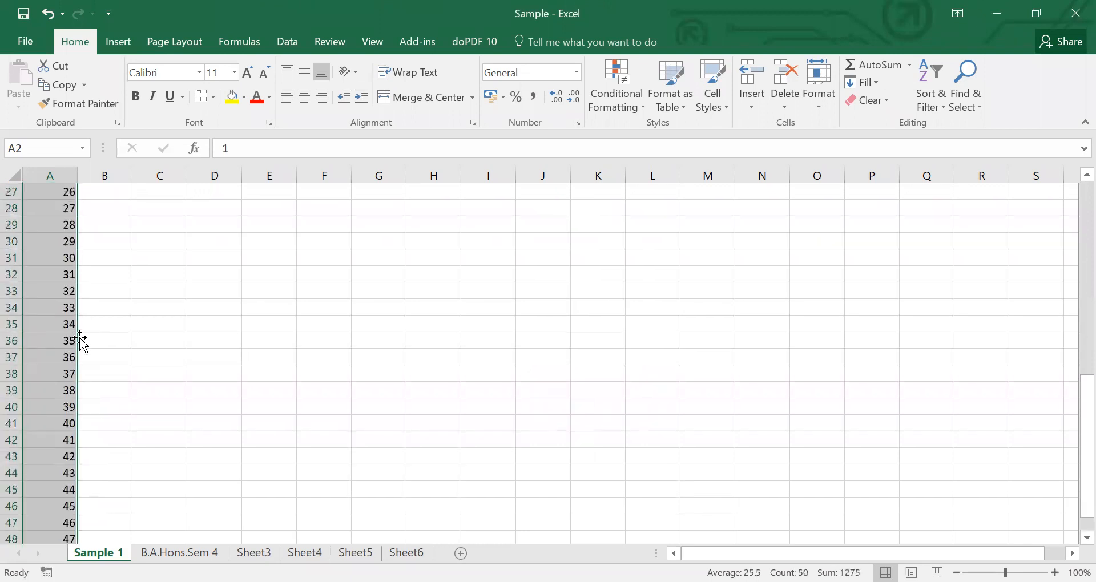
scroll(79, 349, up, 1)
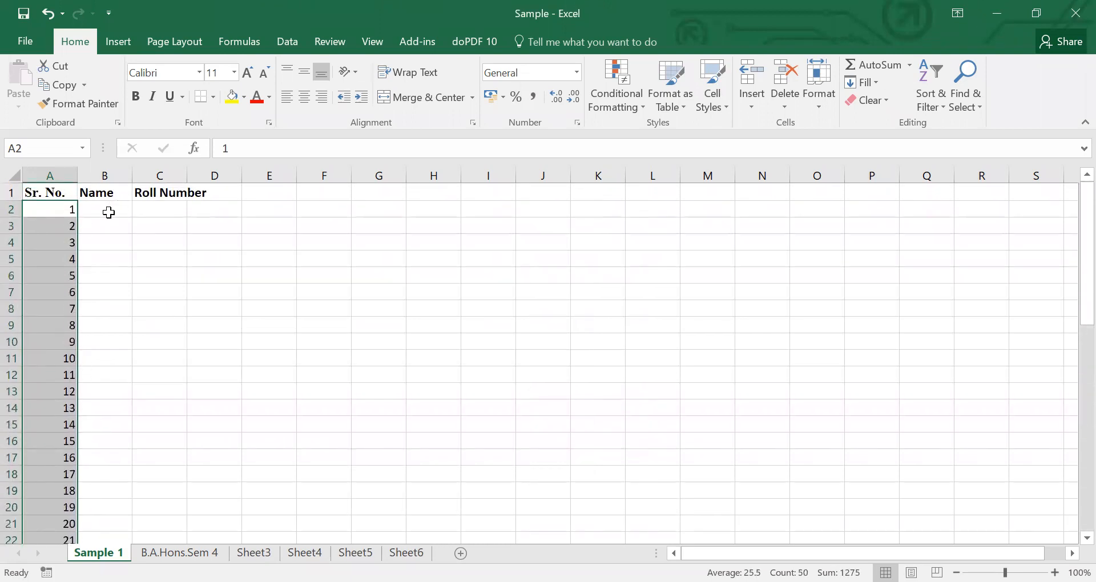
Enter the text Roll No 1 in cell E2.
click(107, 211)
click(55, 207)
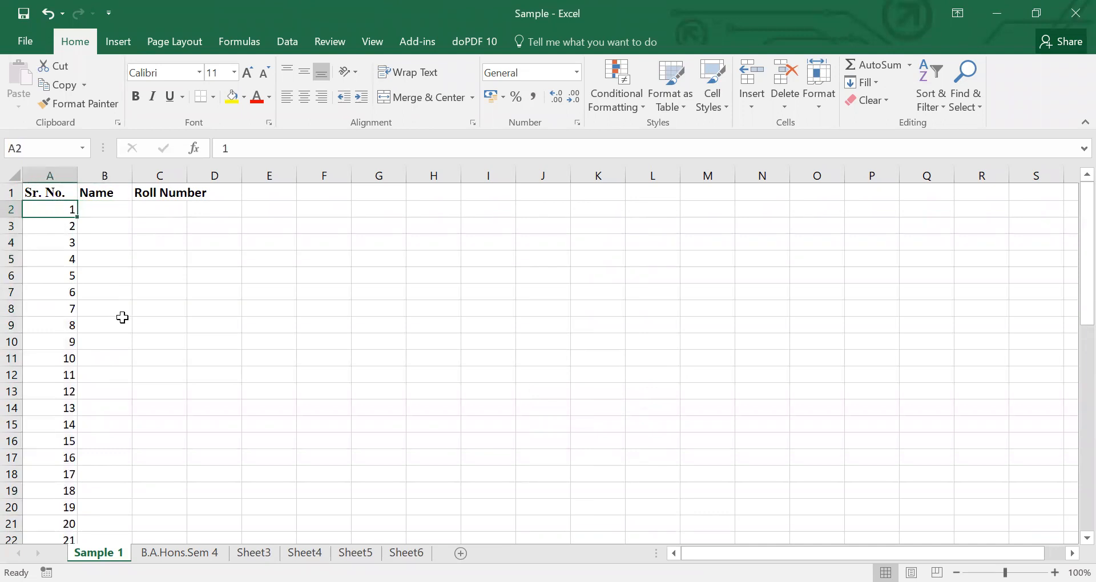
key(Right)
key(Right)
key(Right)
key(Right)
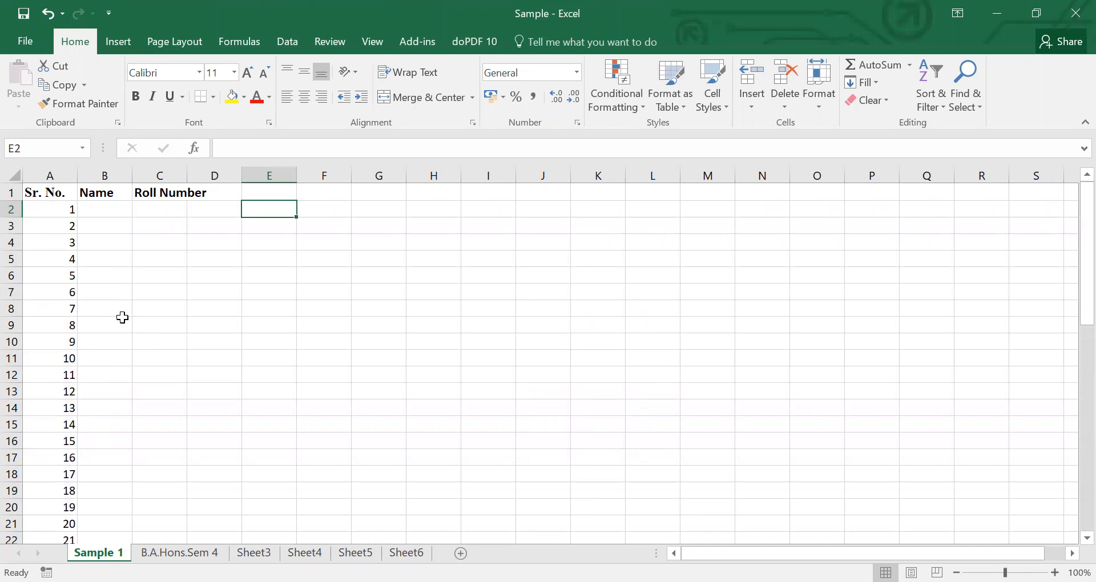
text(Roll)
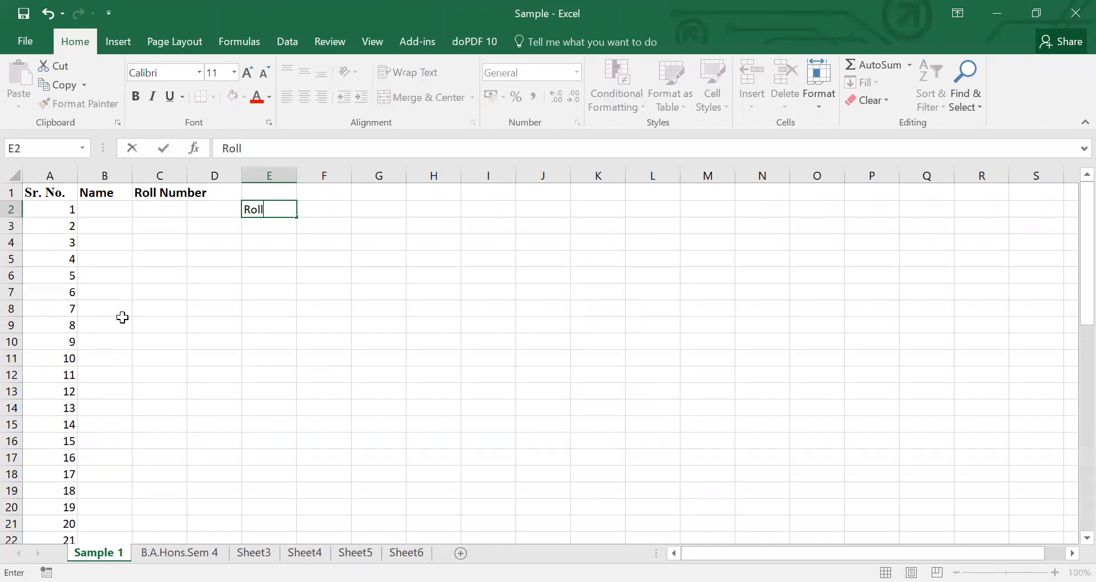
text( No 1)
key(Return)
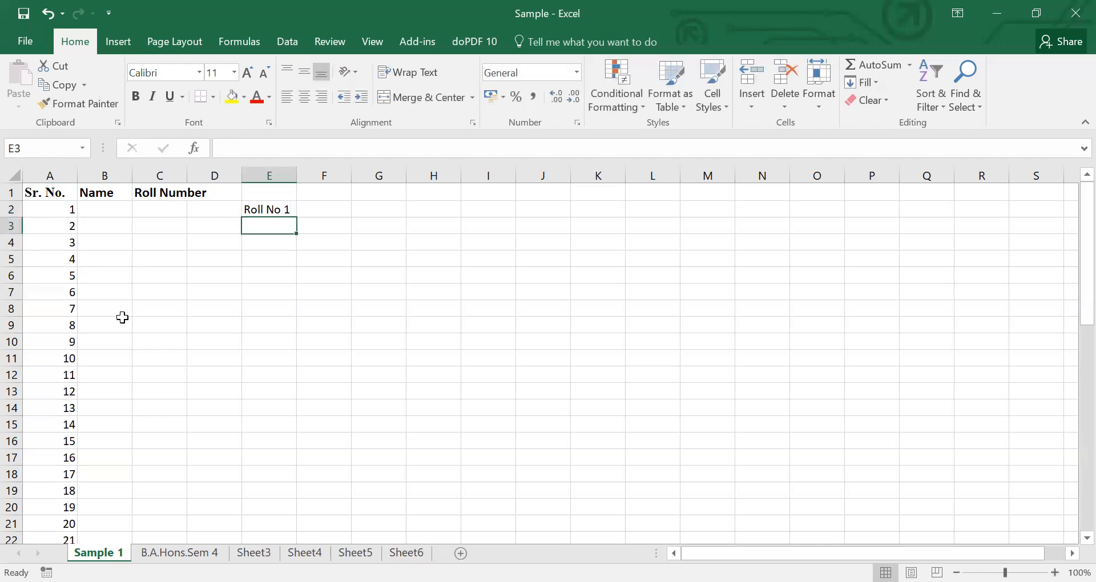
Enter the text Roll No 1 in cell E3.
text(Roll No 1)
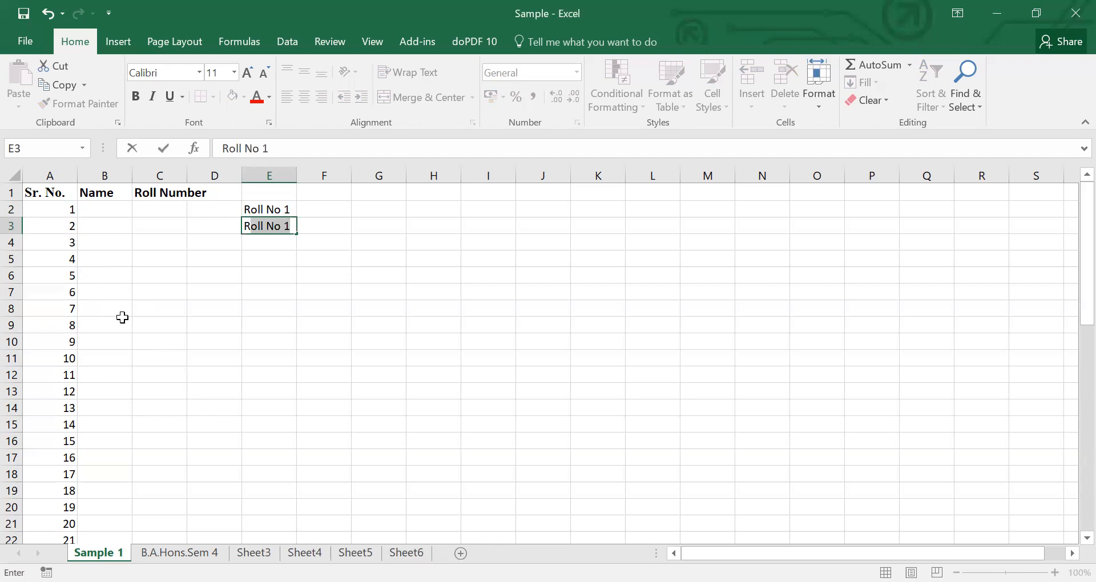
key(Right)
key(Left)
Clear the Roll No 1 text from cells E2 and E3.
key(Up)
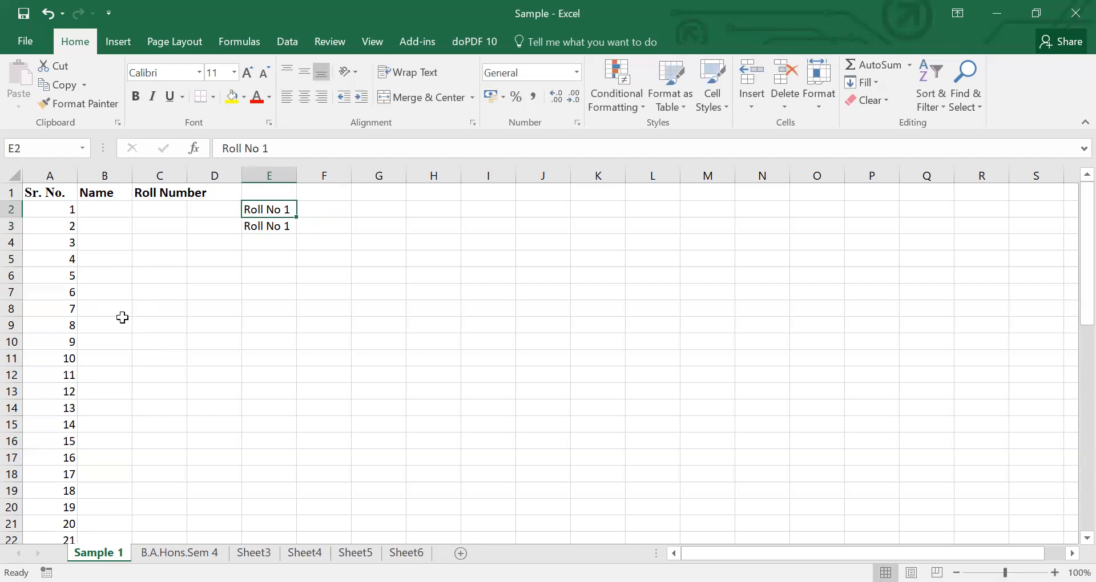
key(BackSpace)
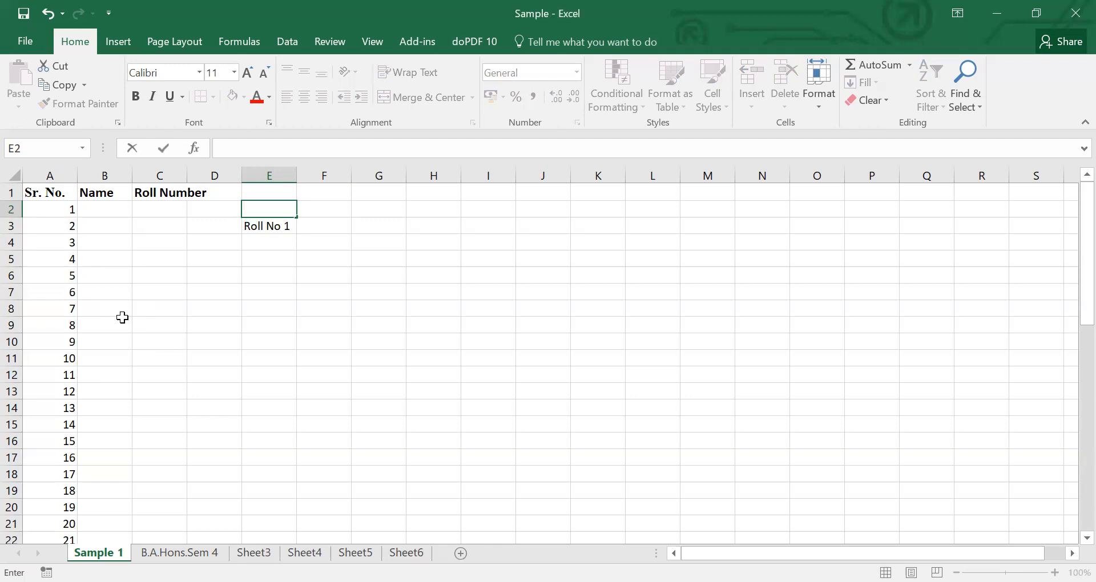
key(Return)
key(BackSpace)
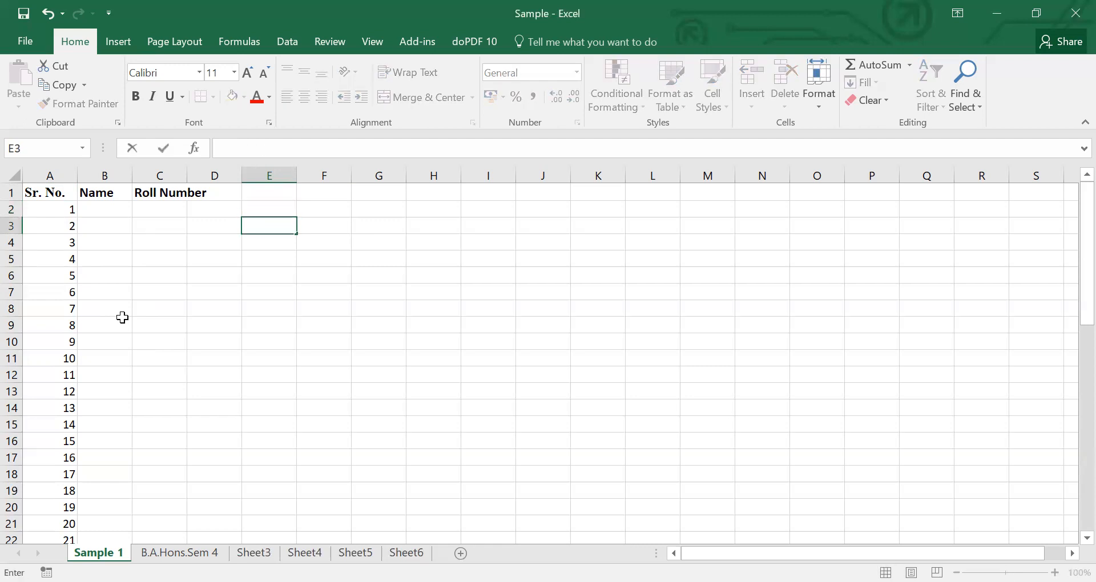
key(Return)
Enter the roll numbers 46, 47 and 48 in cells C2 to C4.
key(Left)
key(Left)
key(Up)
key(Up)
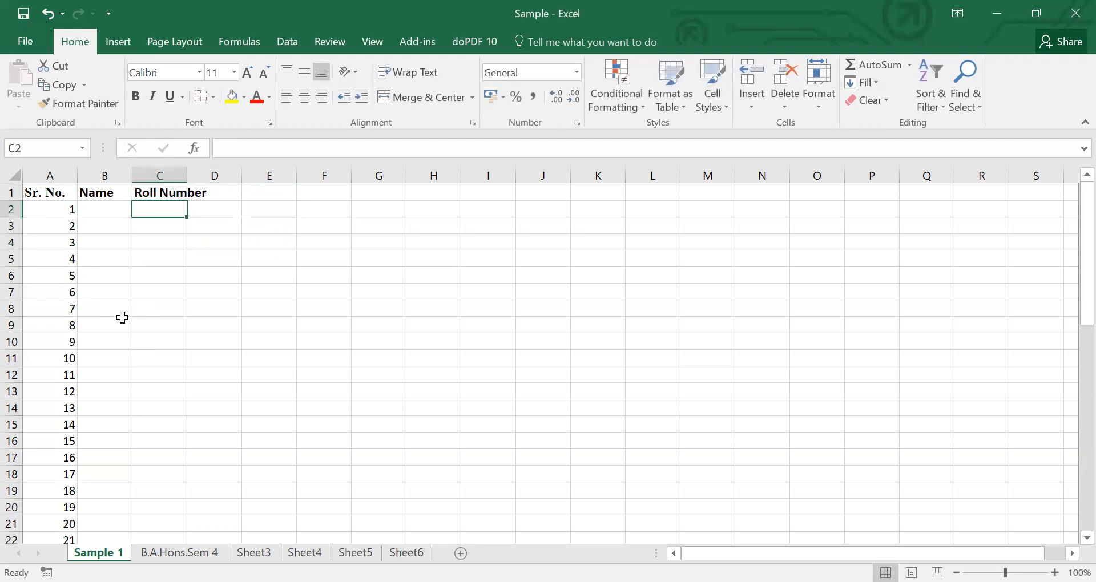
text(46)
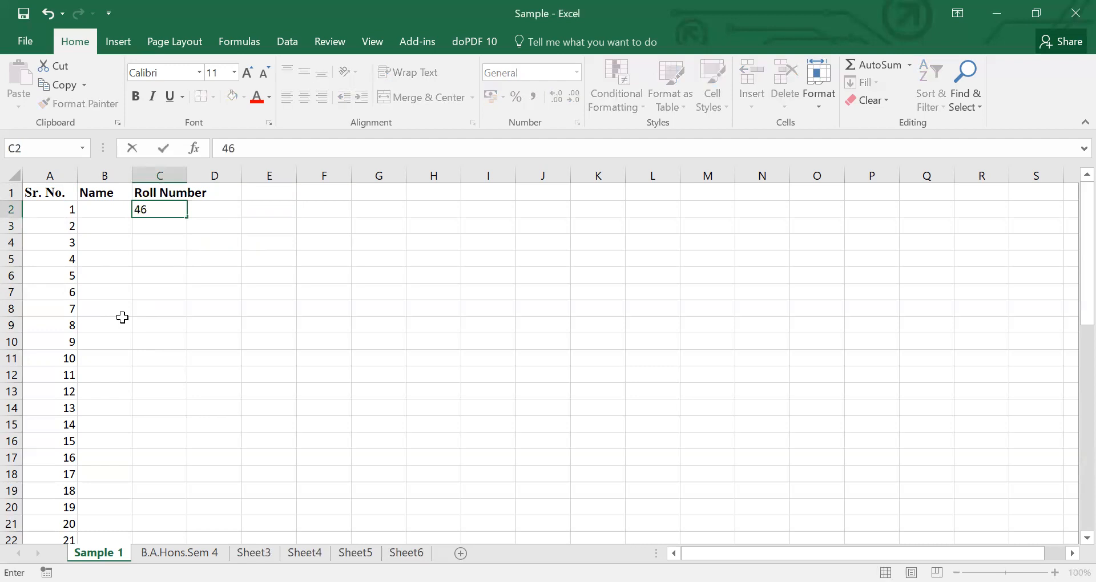
key(Return)
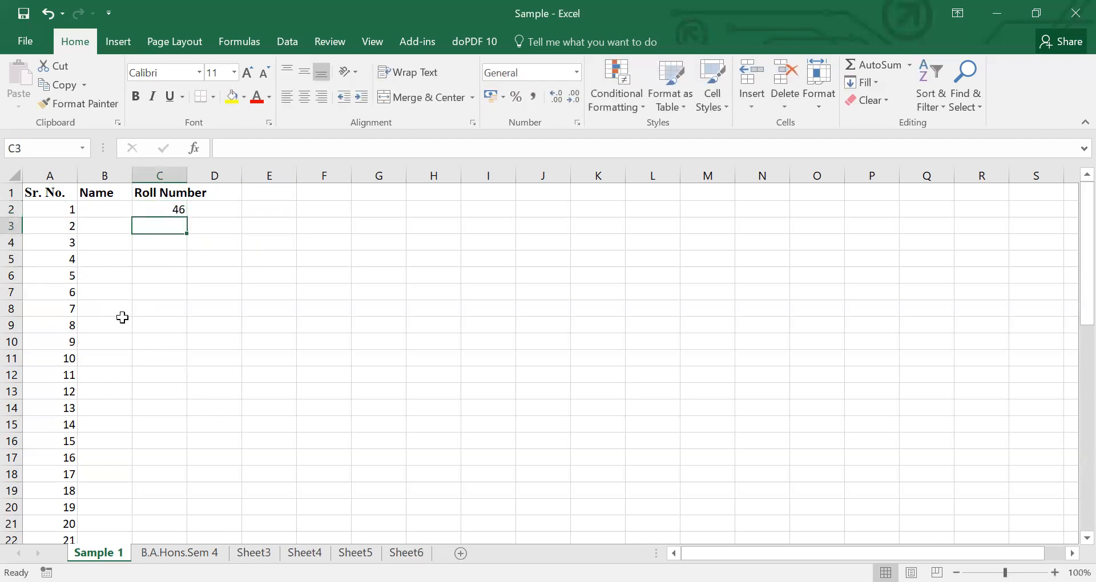
text(47)
key(Return)
text(48)
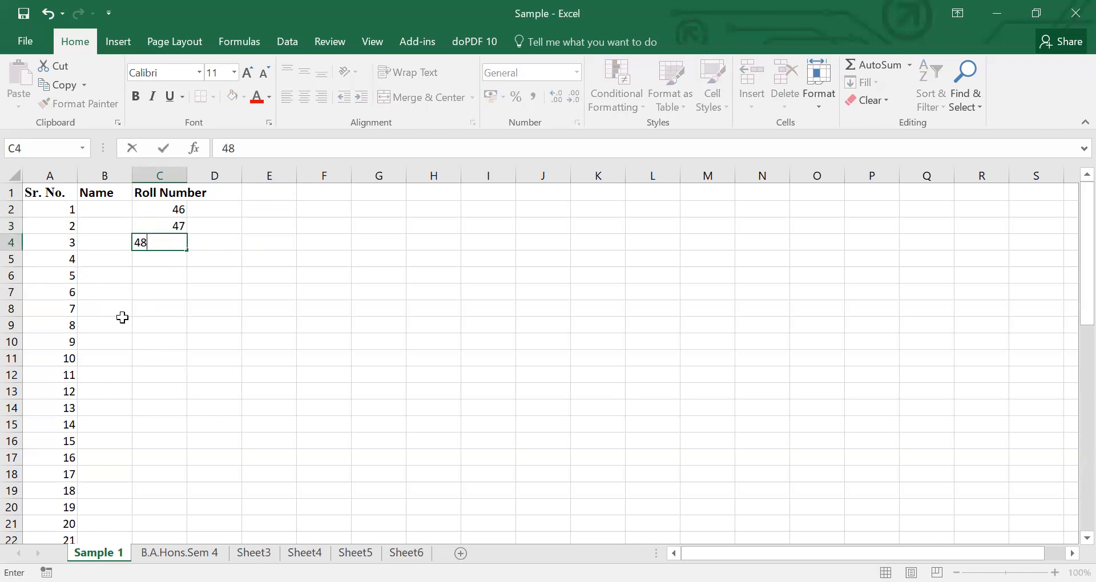
key(Return)
Fill the roll number series down column C from the values in C2:C4 to cell C13.
key(Up)
key(Up)
key(Up)
key(shift+Down)
key(shift+Down)
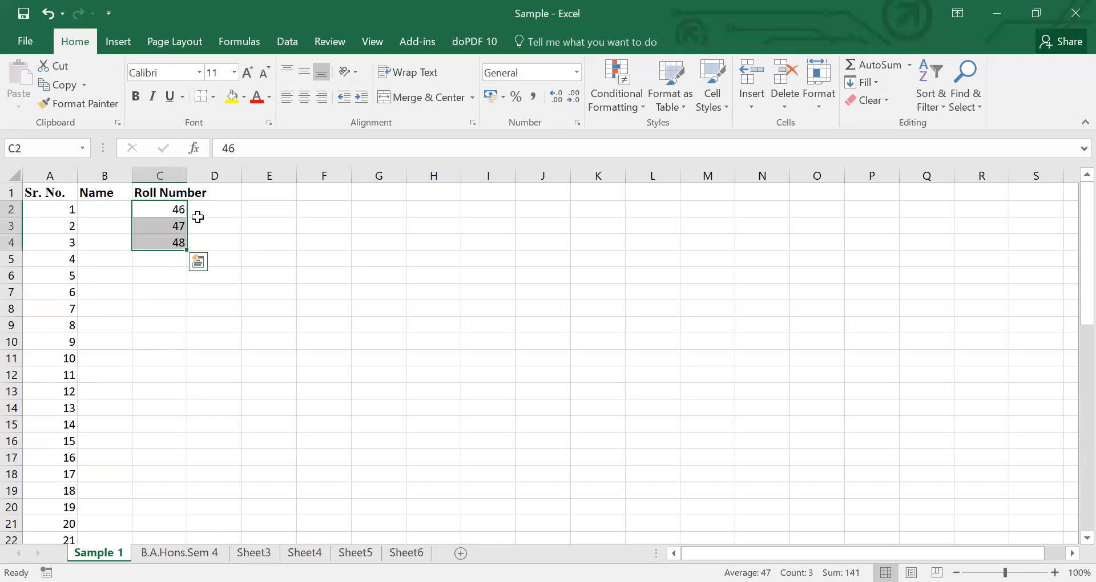
drag(182, 249, 189, 400)
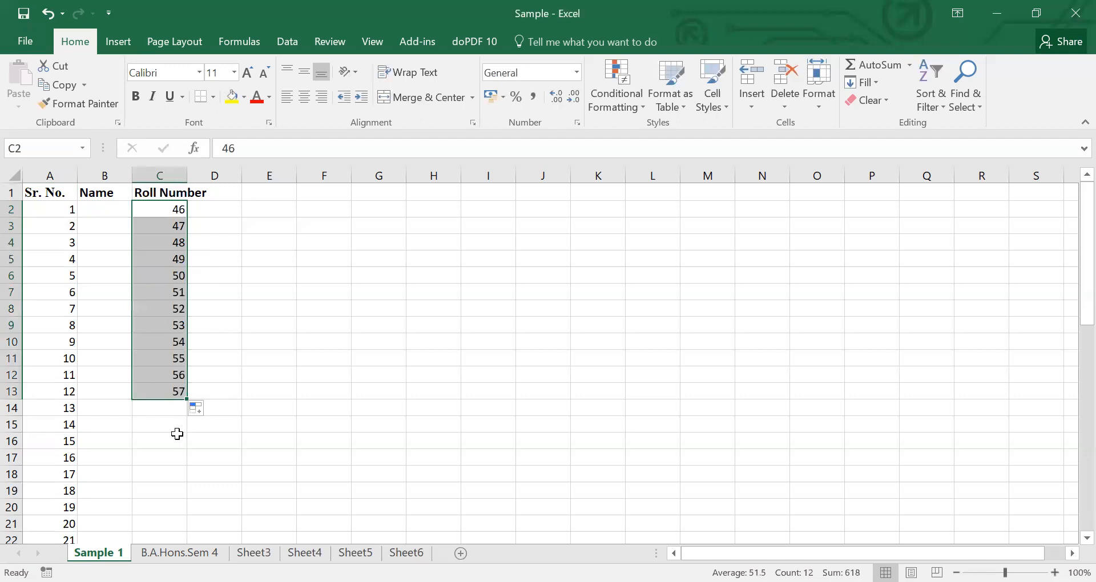
click(215, 254)
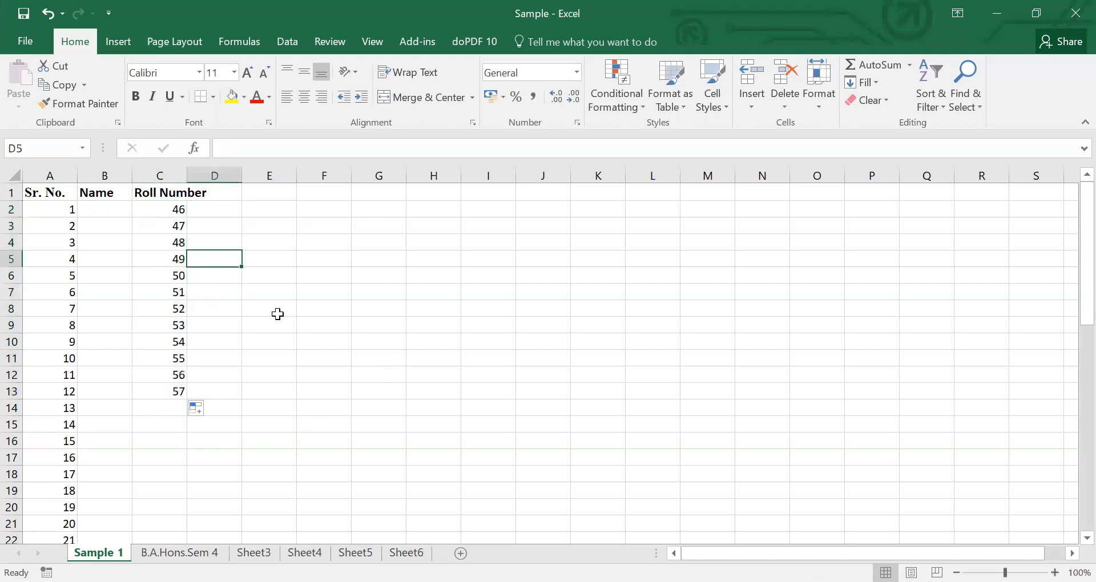
Delete the filled roll numbers under the Roll Number heading in column C.
click(162, 209)
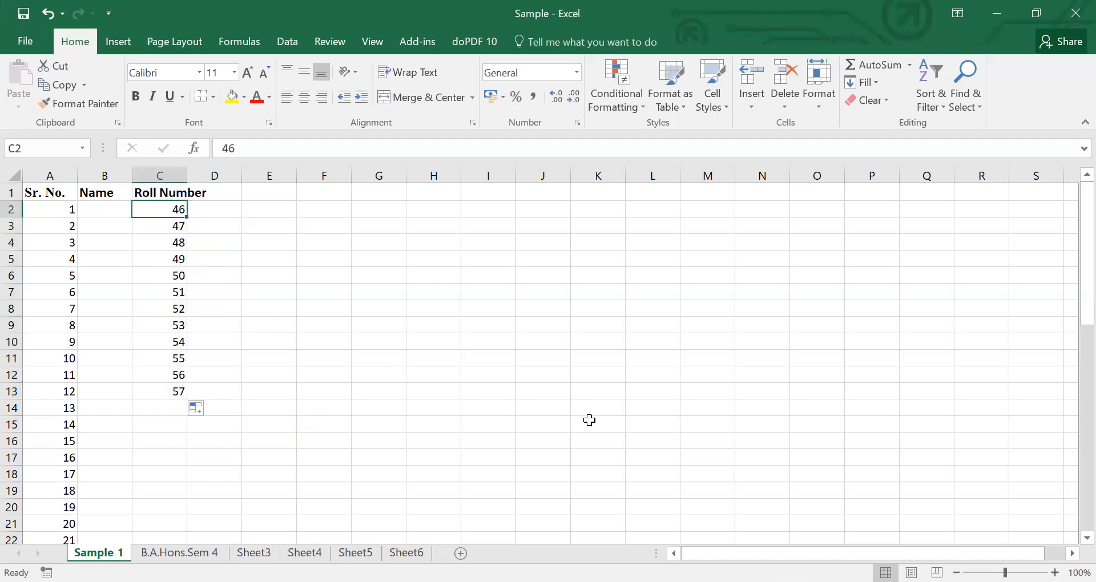
key(shift+Down)
key(shift+Down)
key(shift+Down)
key(shift+Down)
key(shift+Down)
key(shift+Down)
key(shift+Down)
key(shift+Down)
key(shift+Down)
key(shift+Down)
key(shift+Down)
key(shift+Down)
key(shift+Down)
key(shift+Down)
key(shift+Down)
key(shift+Down)
key(shift+Down)
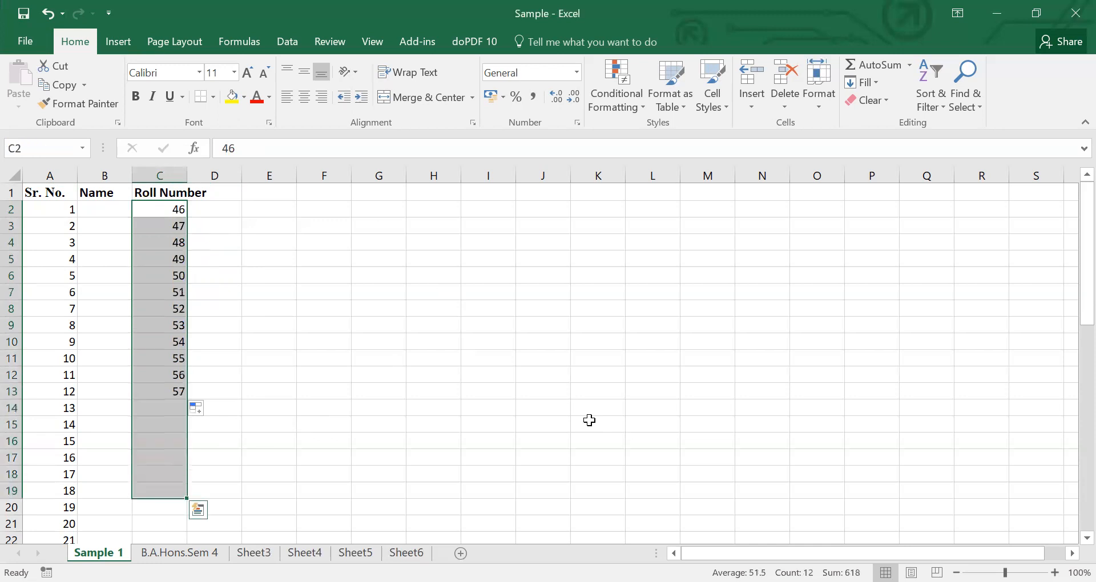
key(Delete)
Enter five students' first names under the Name heading in cells B2 to B6.
key(Left)
text(Ravi)
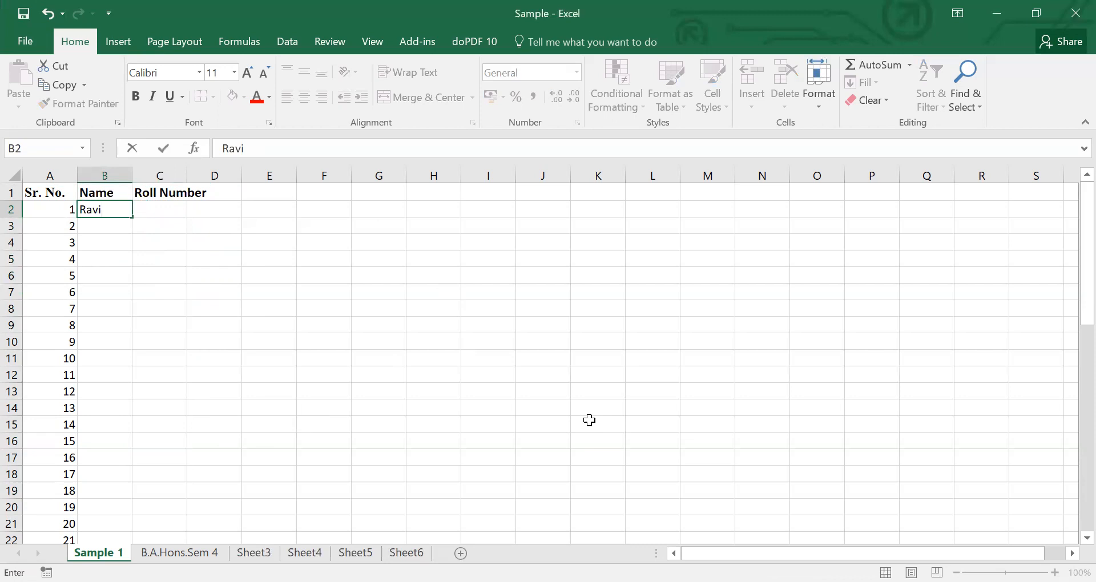
key(Return)
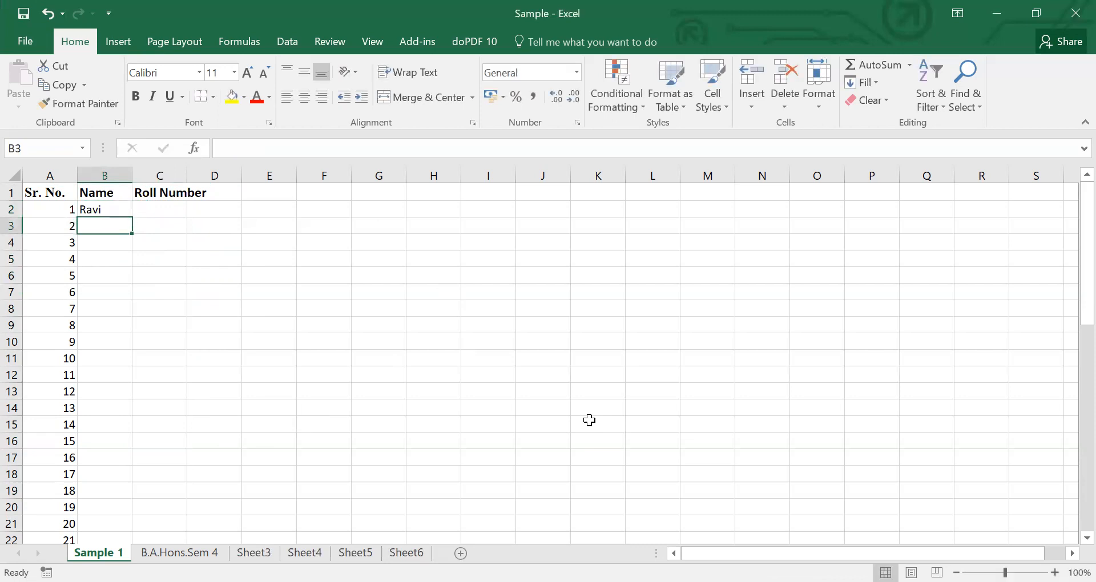
text(Sumit)
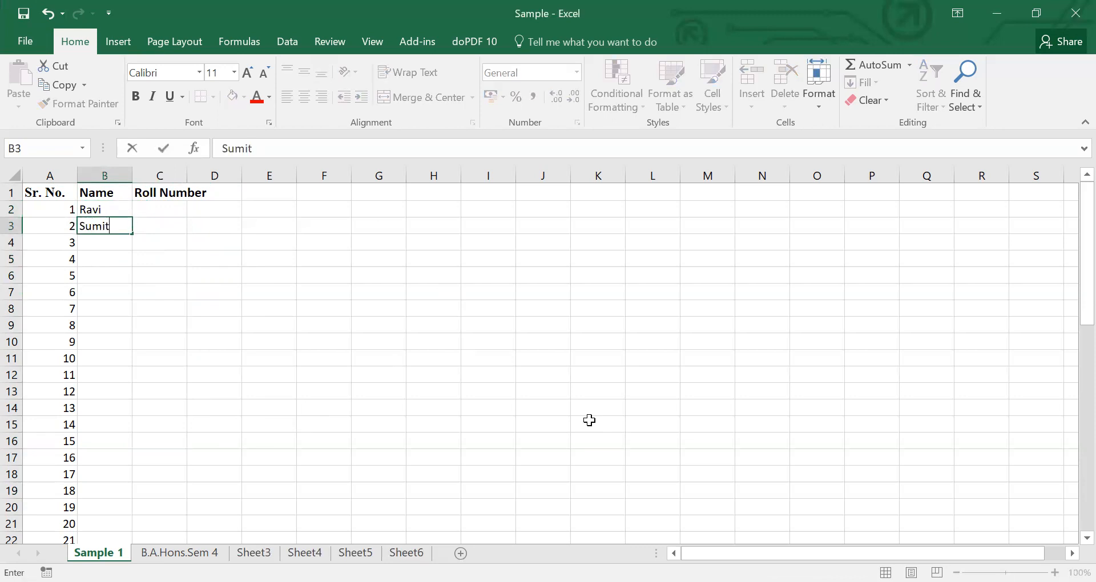
key(Return)
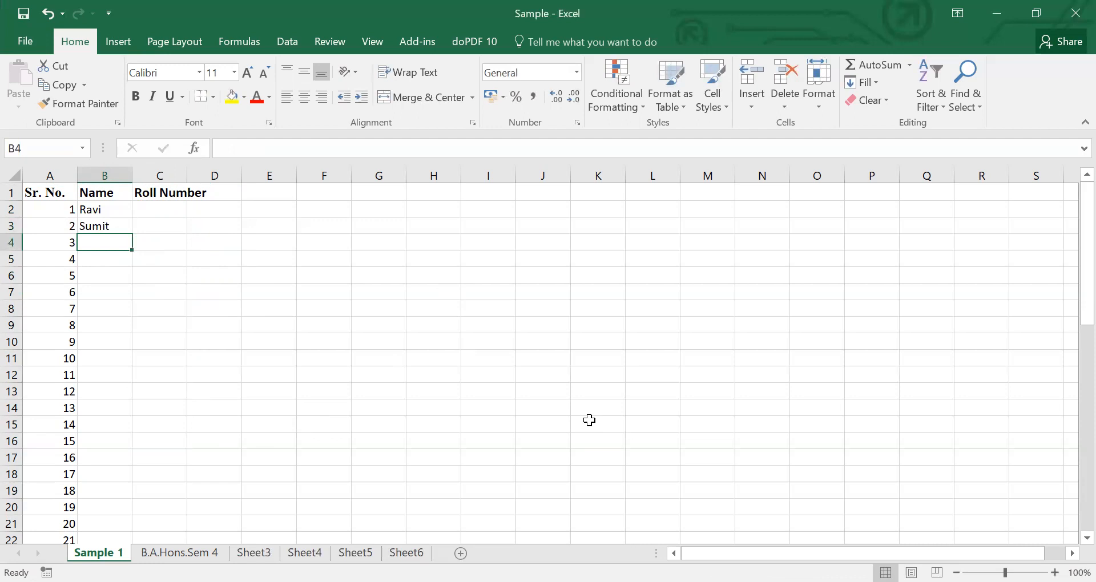
text(Dev)
key(Return)
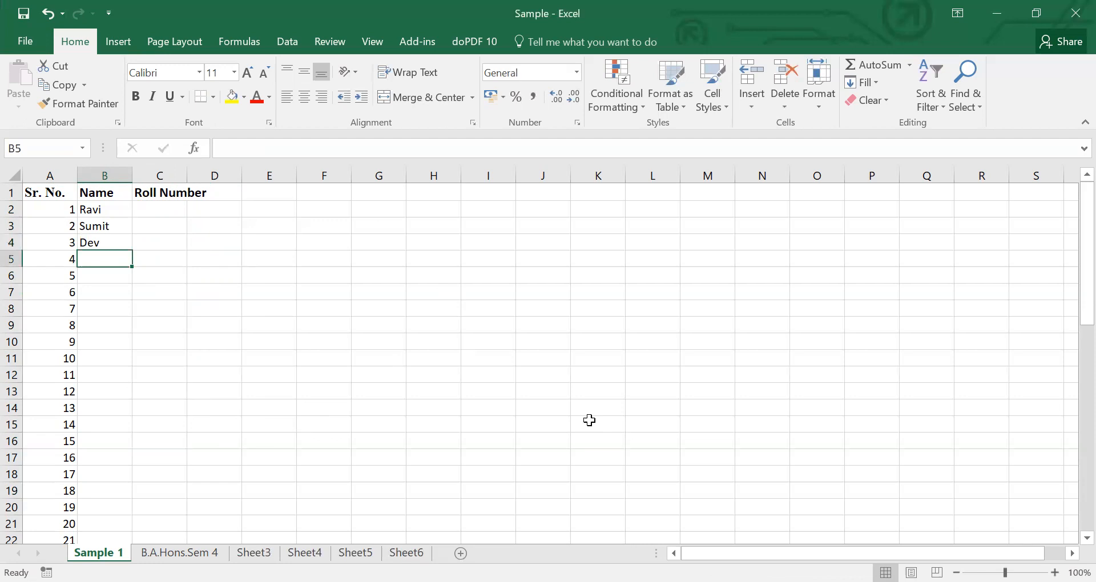
text(Rashi)
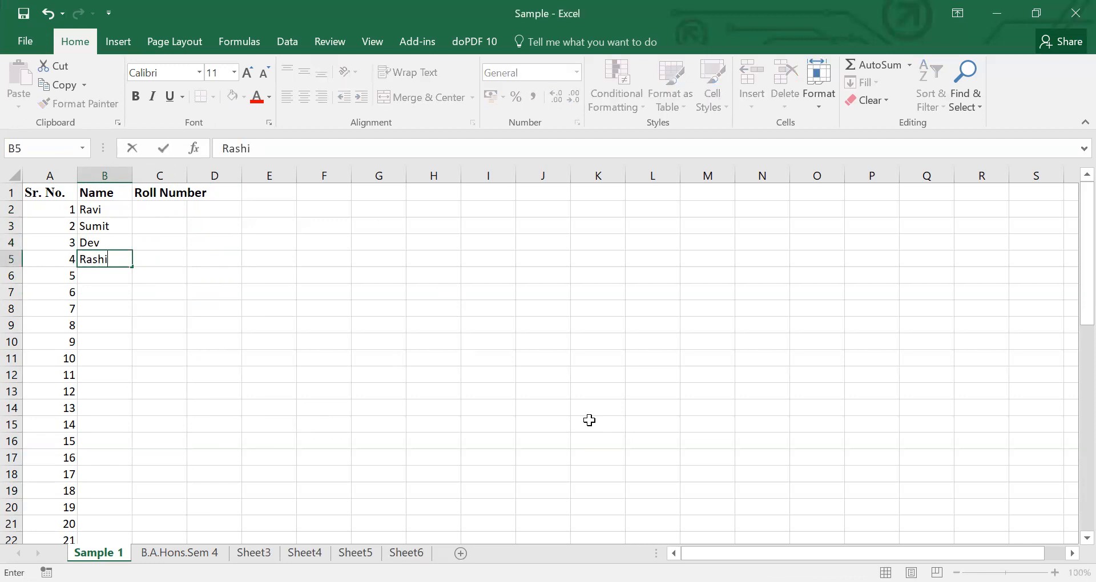
key(Return)
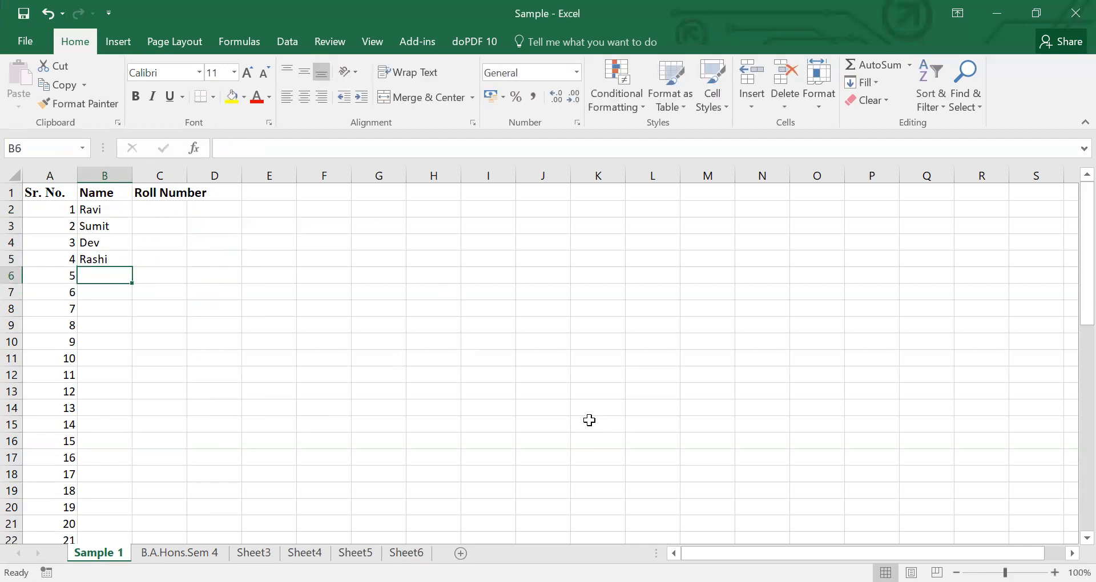
text(Neha)
key(Return)
Enter the roll numbers 2222 and 2344 in cells C2 and C3.
key(Up)
key(Up)
key(Up)
key(Up)
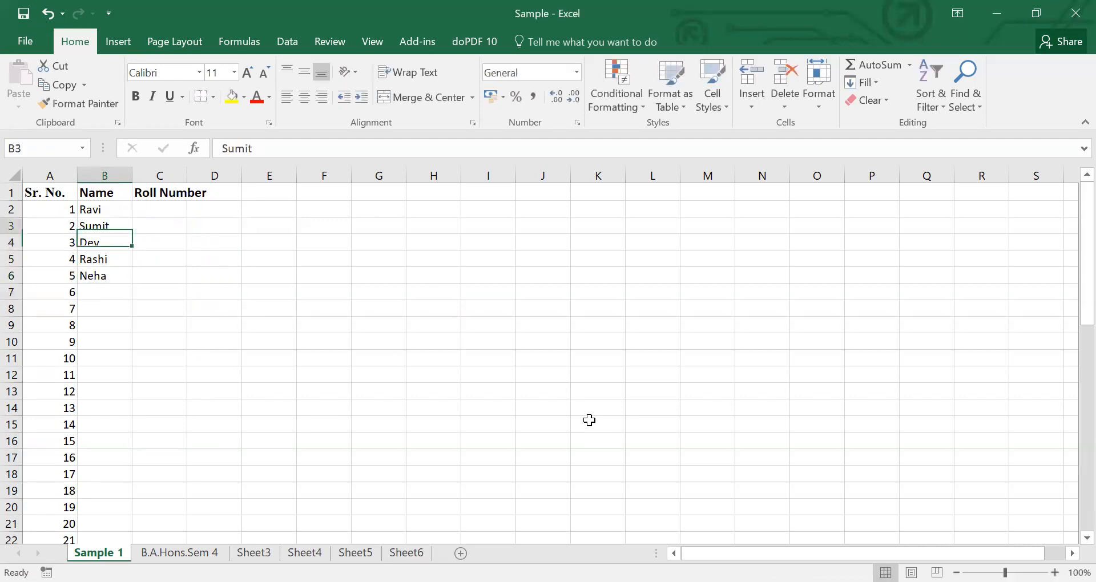
key(Right)
key(Up)
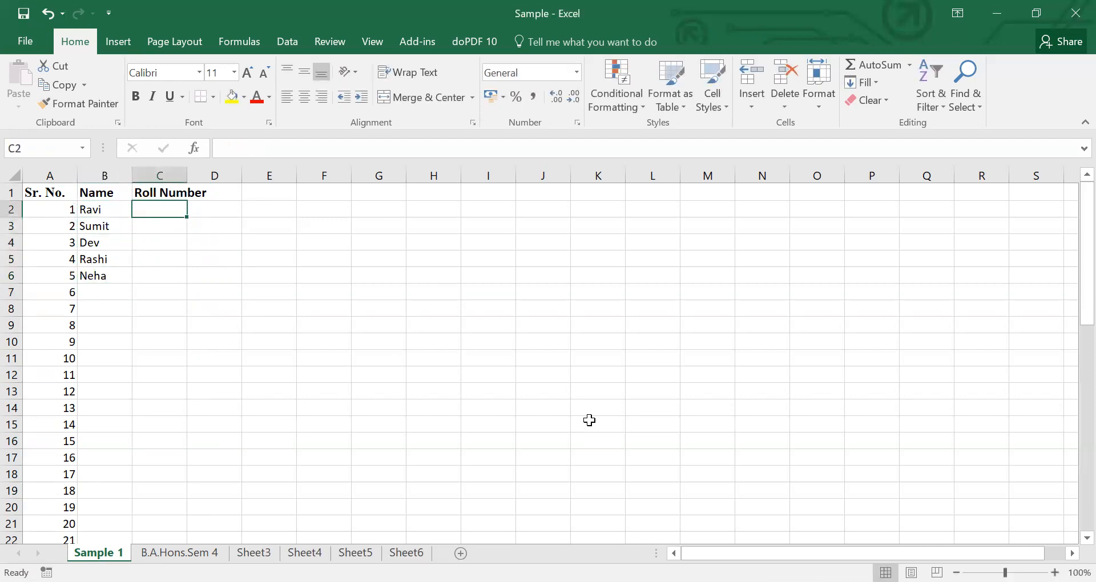
text(2222)
key(Return)
text(23)
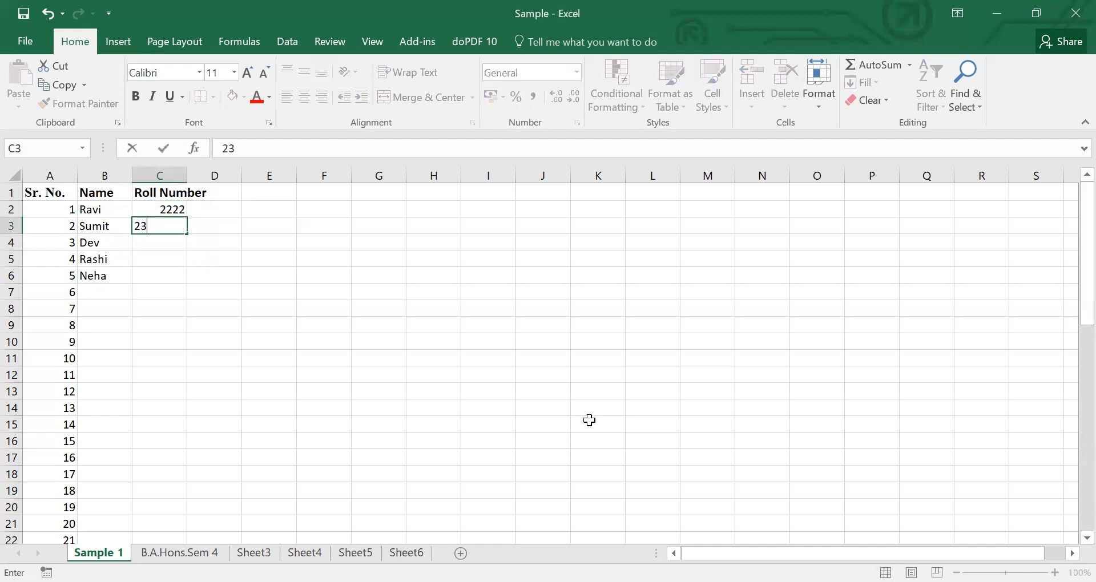
text(44)
key(Return)
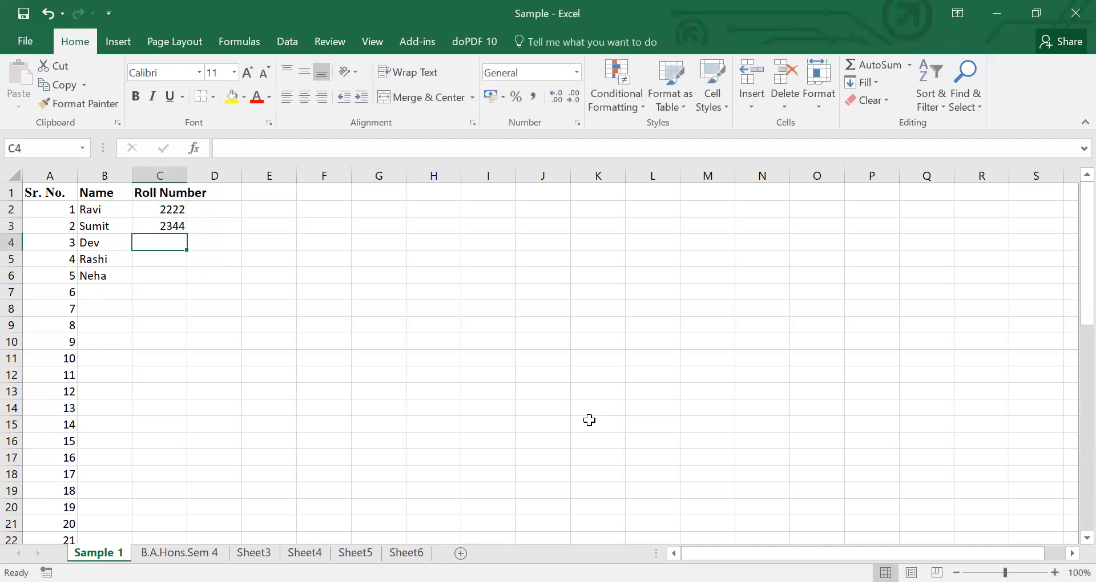
Enter the roll numbers 2346, 3334 and 5556 in cells C4 to C6.
text(2346)
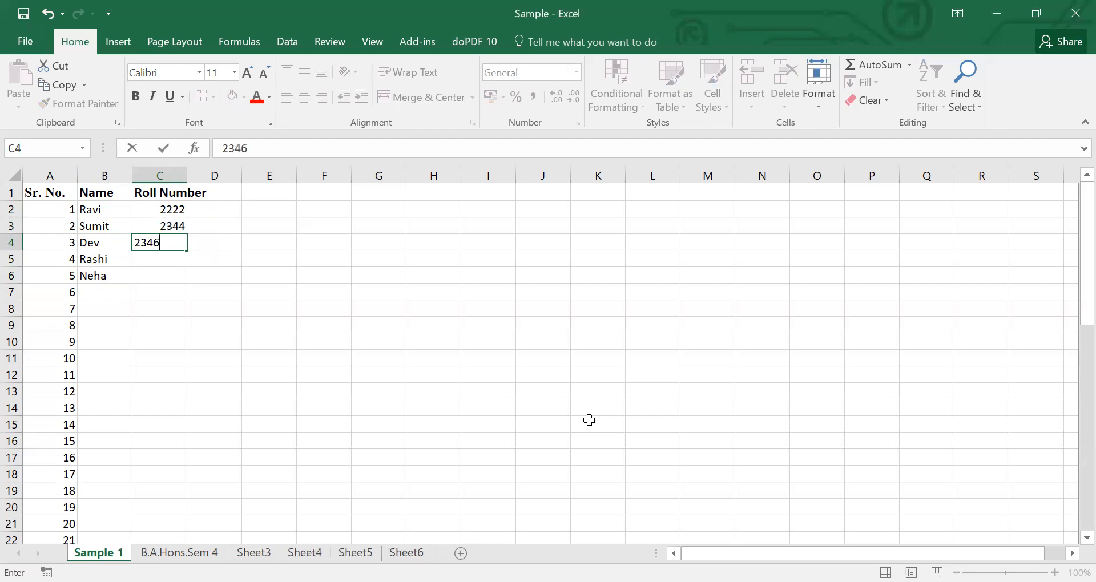
key(Up)
key(Down)
key(Down)
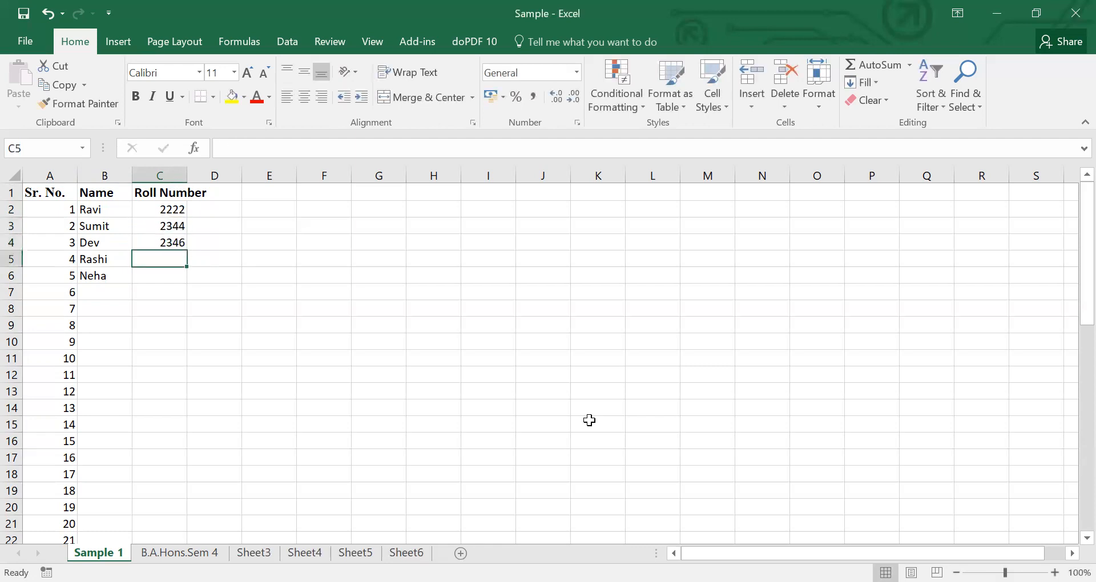
text(3334)
key(Return)
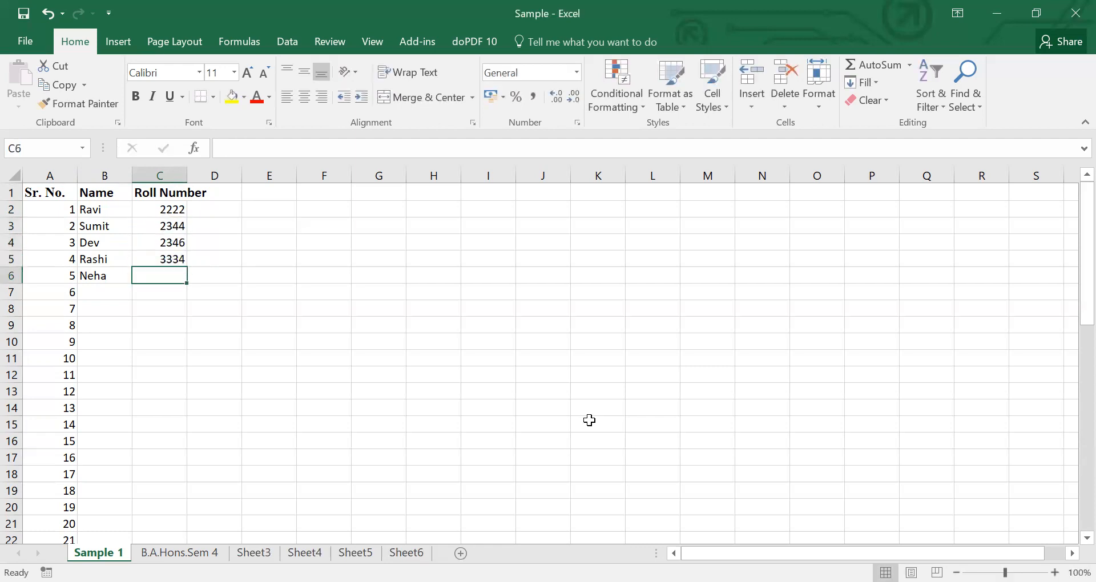
text(5556)
key(Return)
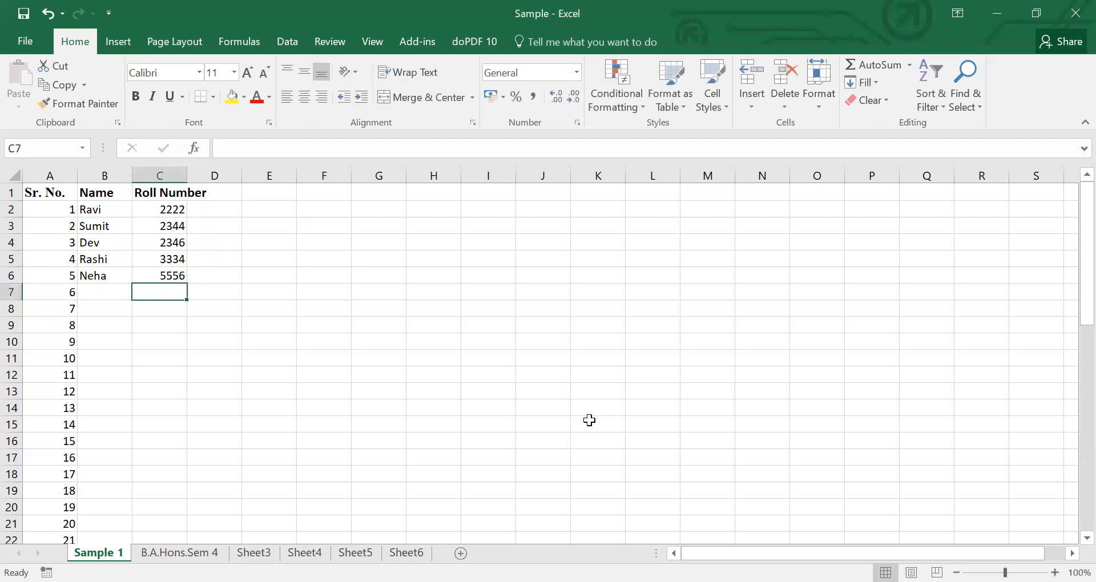
Make the serial numbers 1 to 5 in cells A2:A6 bold.
key(Up)
key(Left)
key(Left)
key(Up)
key(Up)
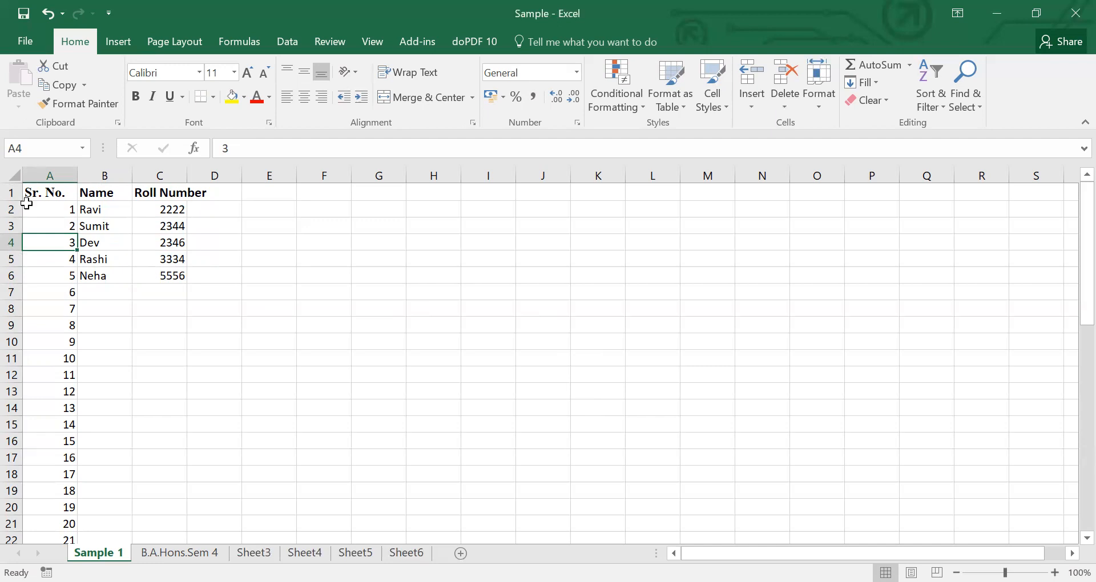
click(51, 206)
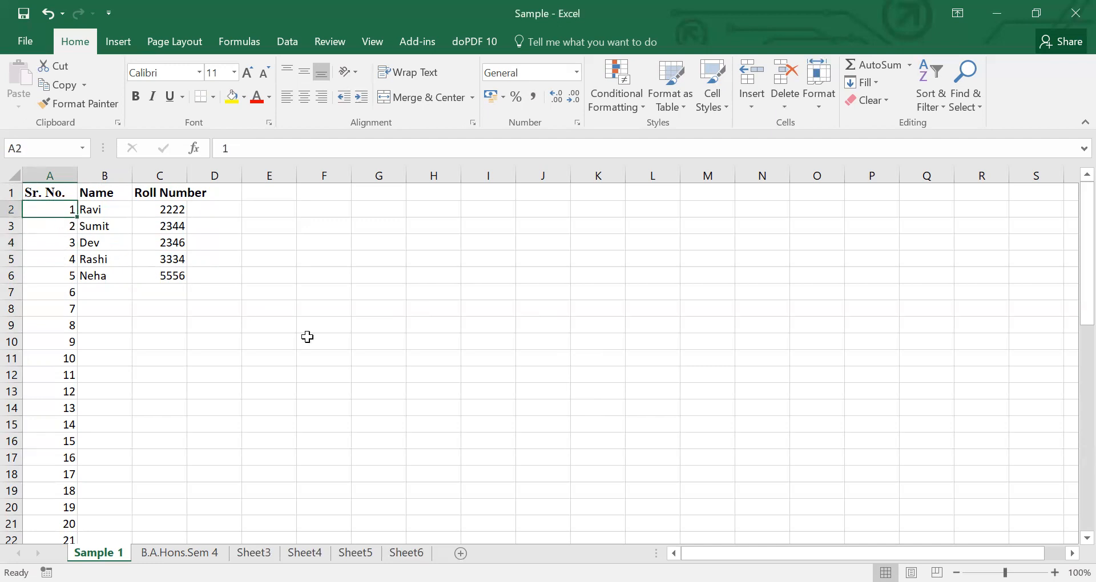
key(shift+Down)
key(shift+Down)
key(shift+Down)
key(shift+Down)
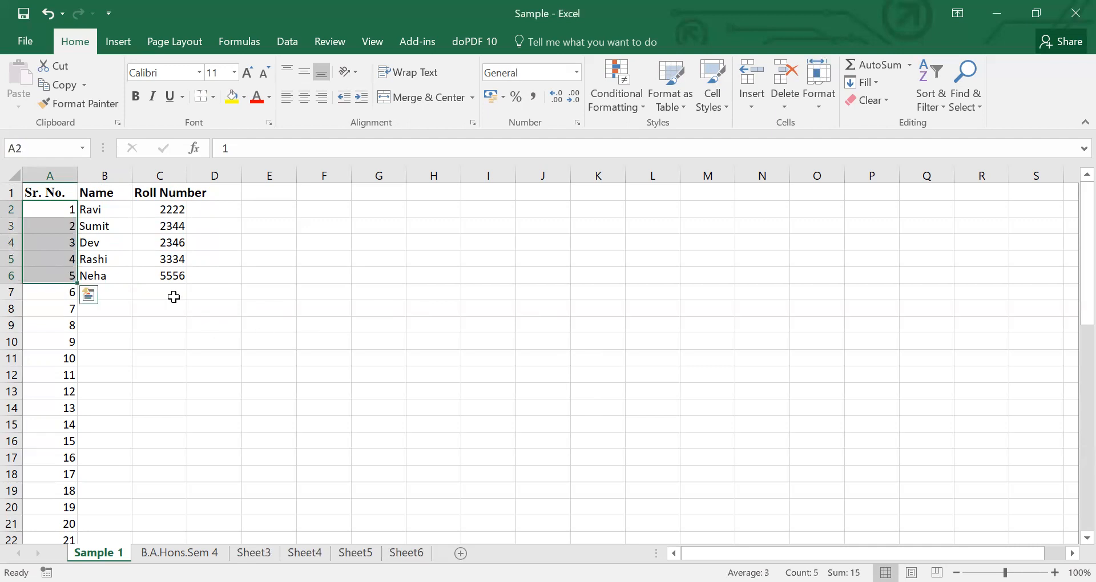
click(138, 104)
Format the student names in cells B2:B6 as italic and underlined.
drag(96, 209, 120, 277)
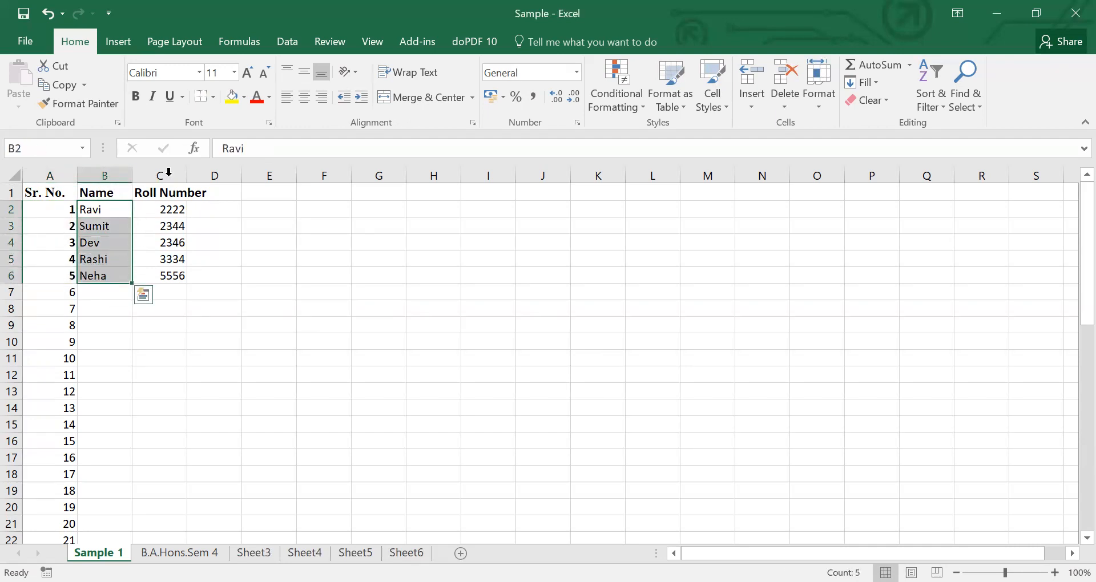
click(153, 100)
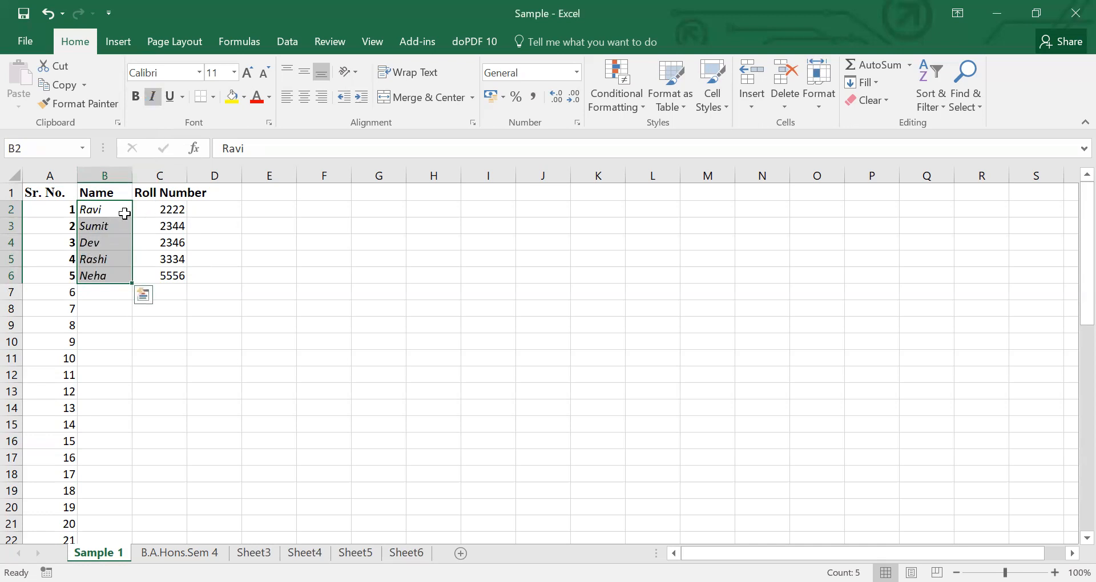
click(171, 98)
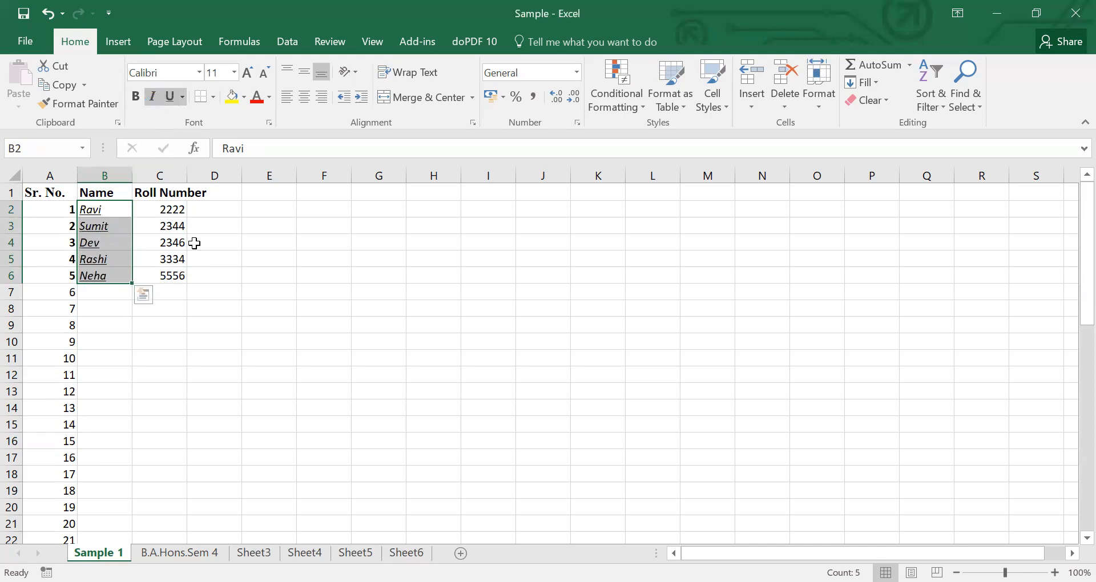
Increase the font size of the roll numbers in cells C2:C6 to 12.
click(249, 258)
drag(160, 208, 165, 275)
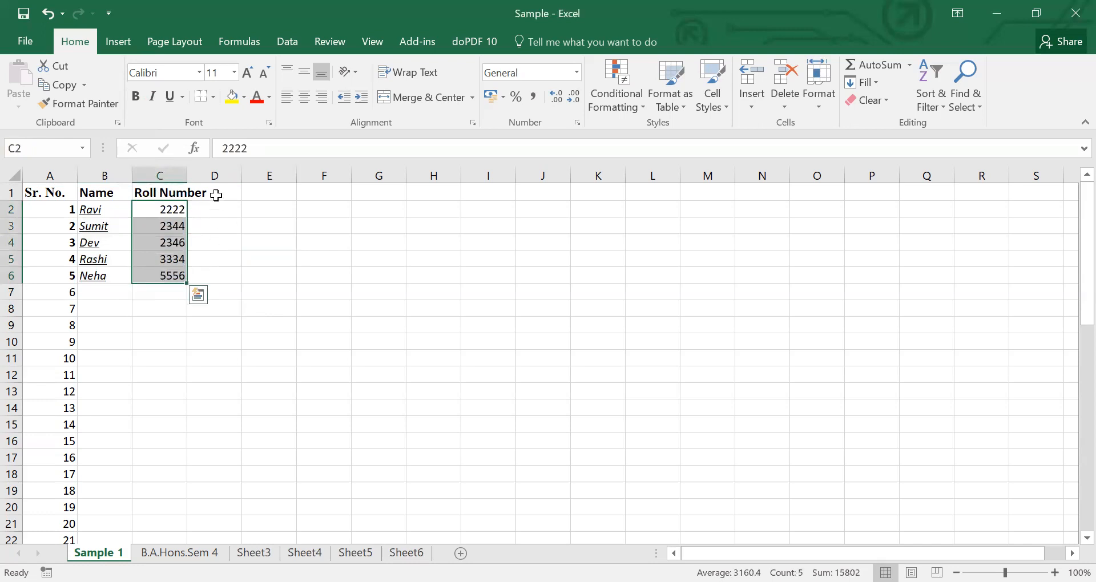
click(249, 73)
click(233, 210)
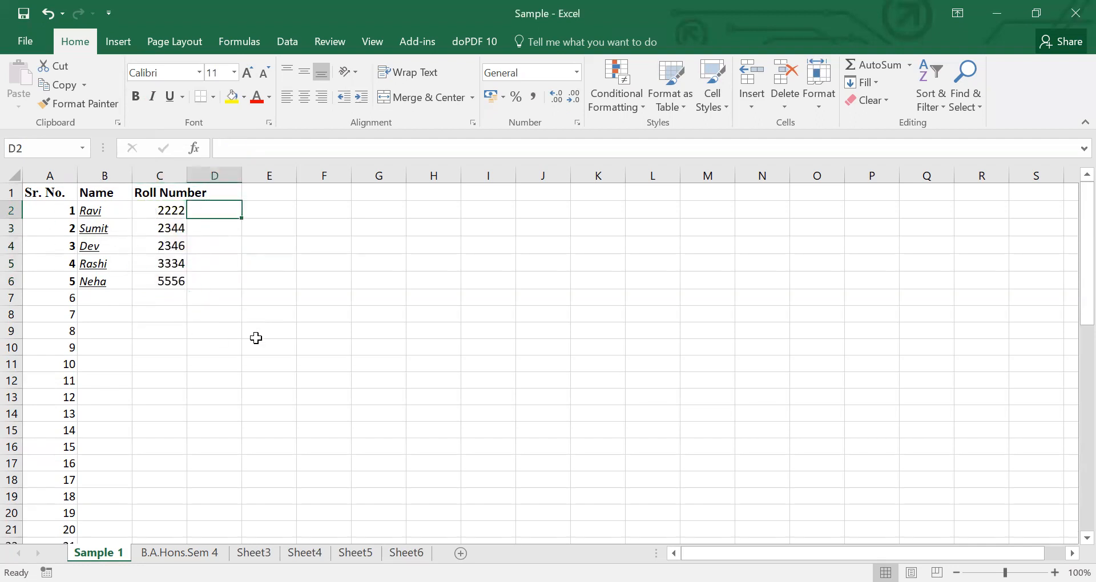
Center the contents of cells A1:C6 horizontally and middle-align them vertically.
drag(177, 282, 55, 194)
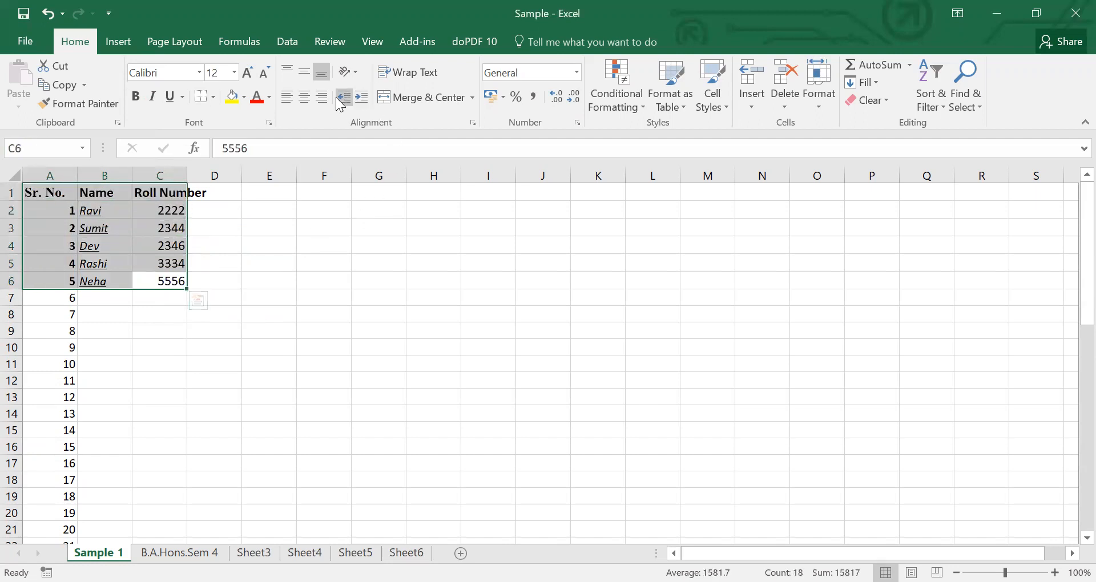
click(304, 97)
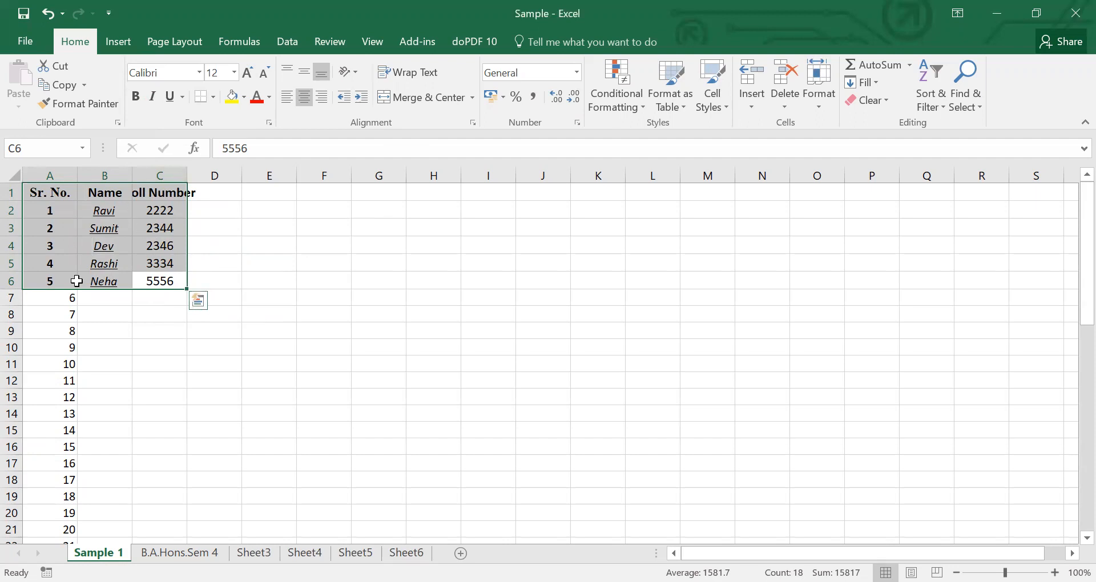
click(287, 101)
click(321, 100)
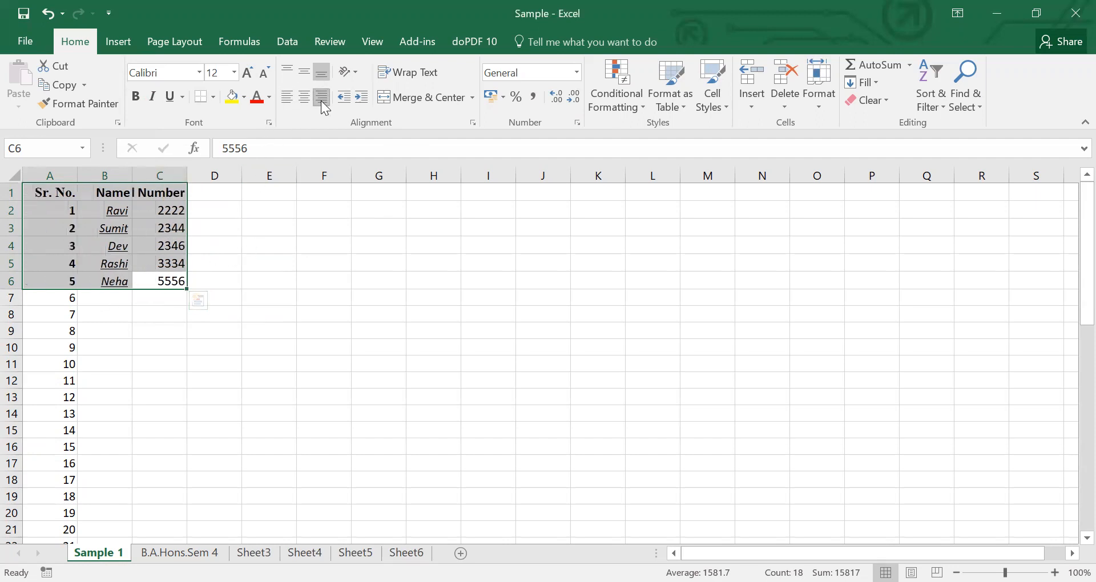
click(299, 97)
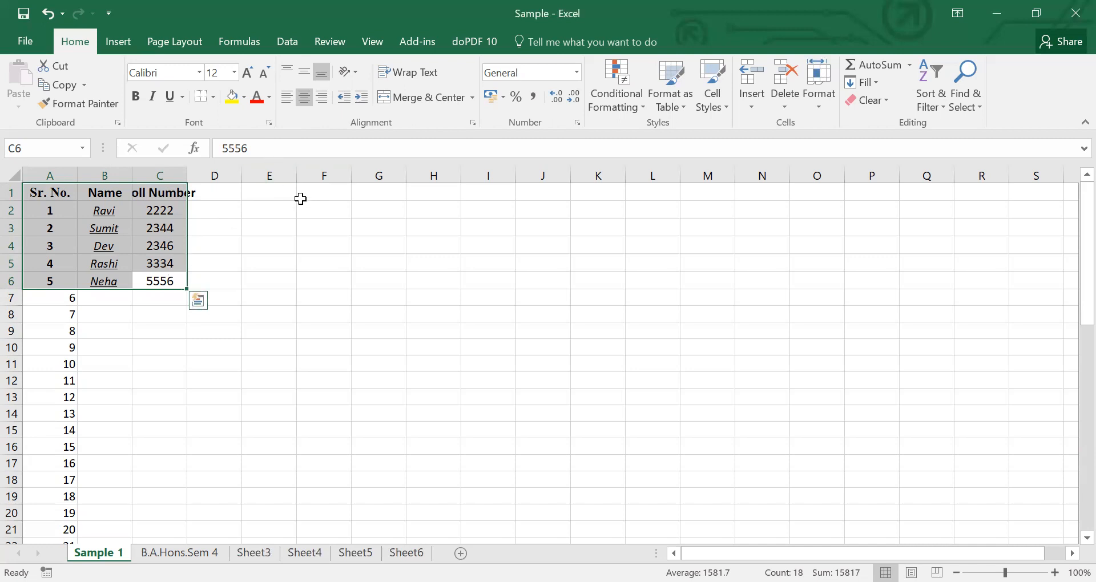
click(304, 74)
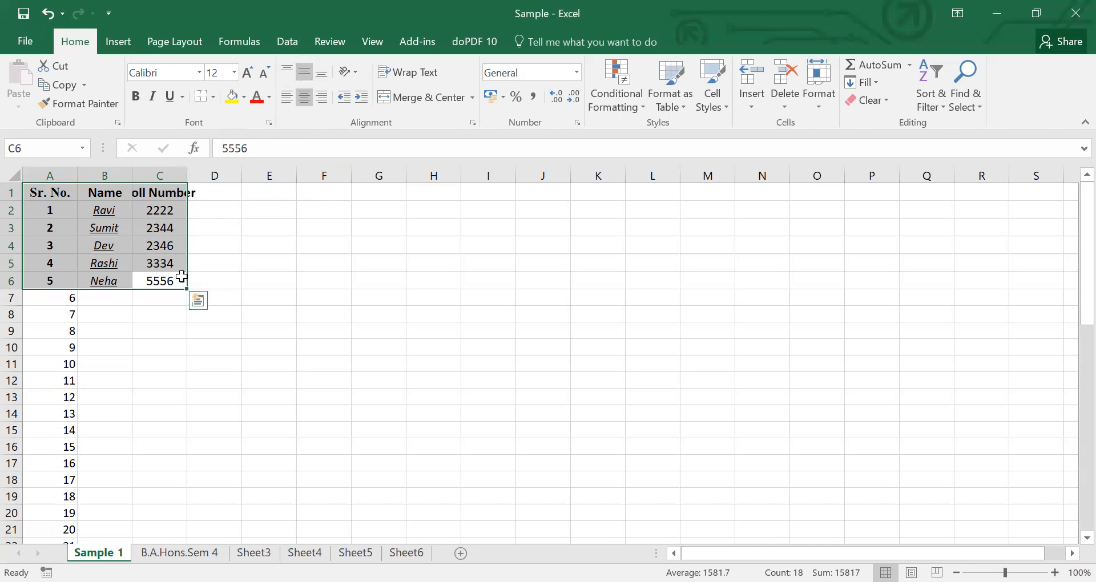
click(217, 230)
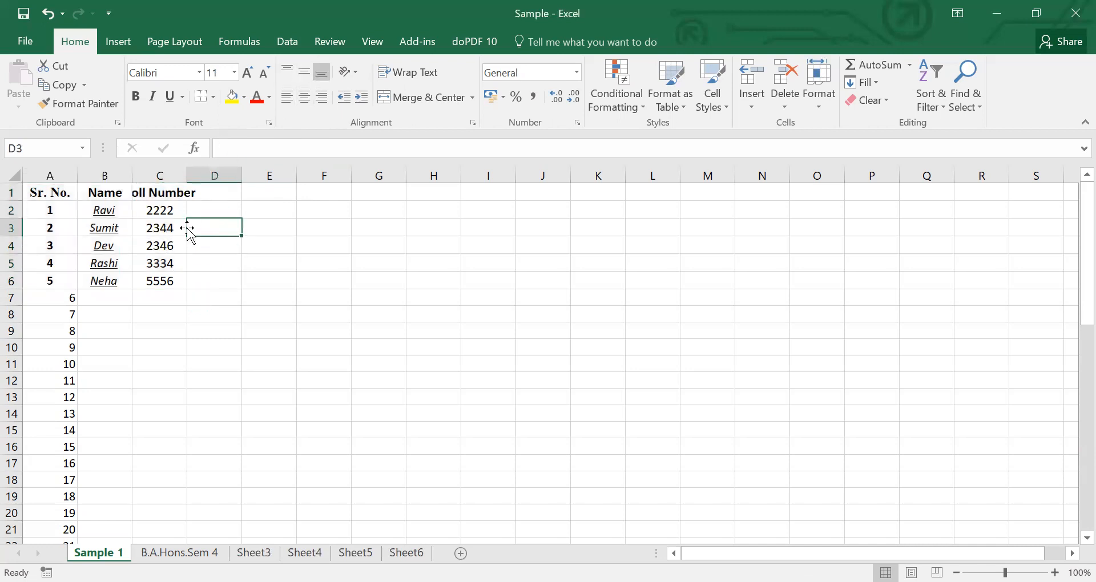
Widen column C and autofit its width to the Roll Number heading.
click(165, 198)
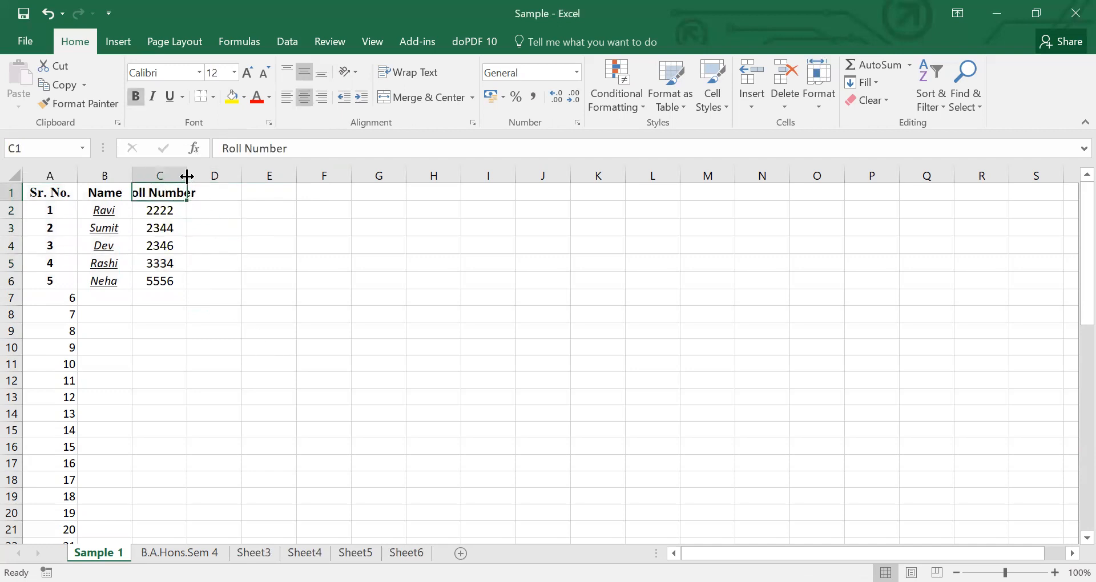
drag(196, 176, 211, 177)
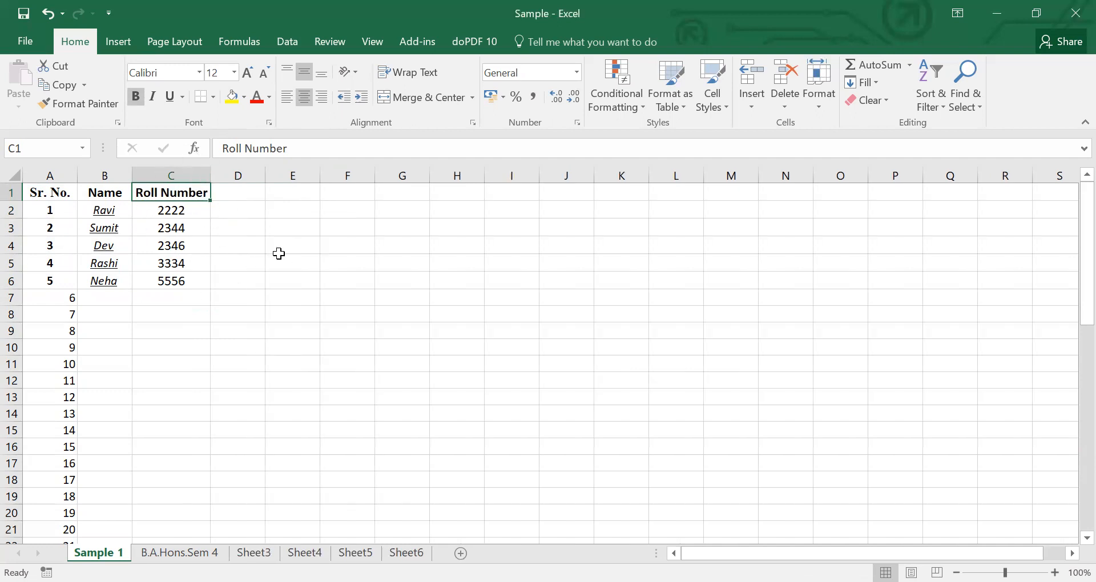
drag(211, 176, 228, 176)
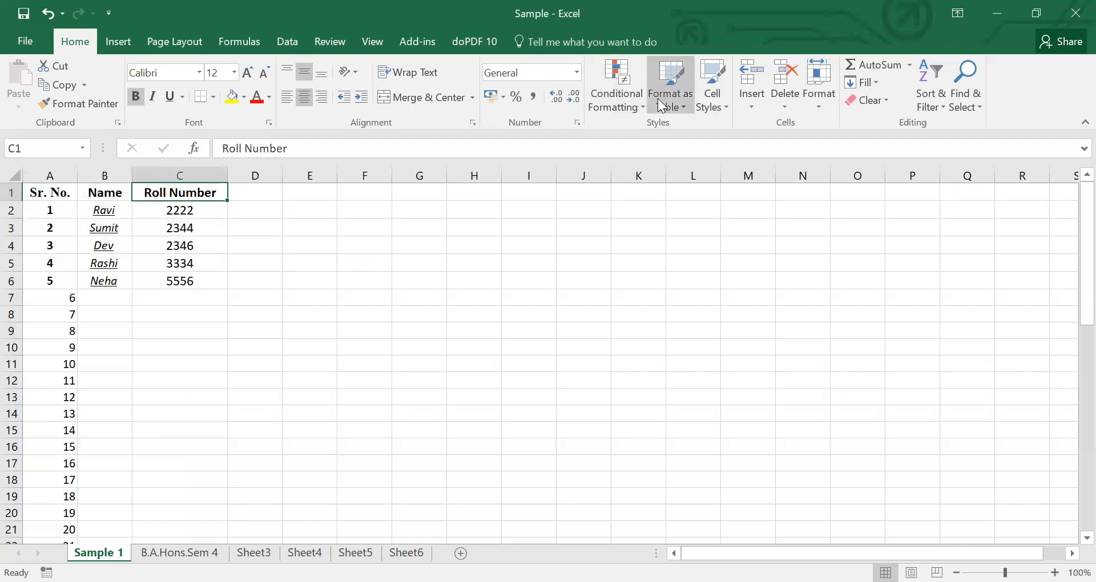
click(820, 99)
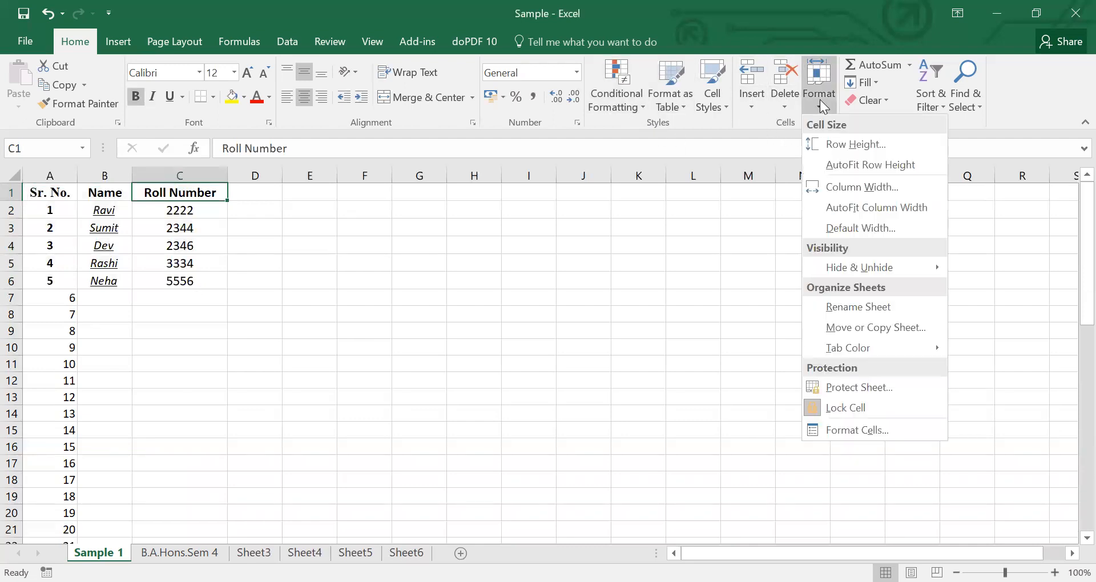
click(856, 208)
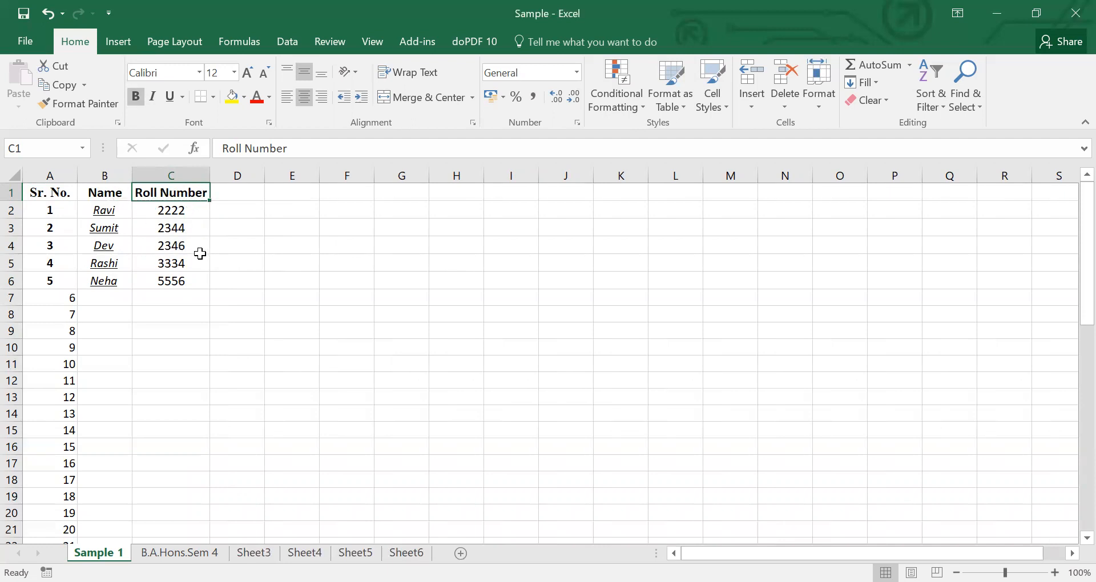
Autofit the height of the Roll Number heading's row.
click(812, 106)
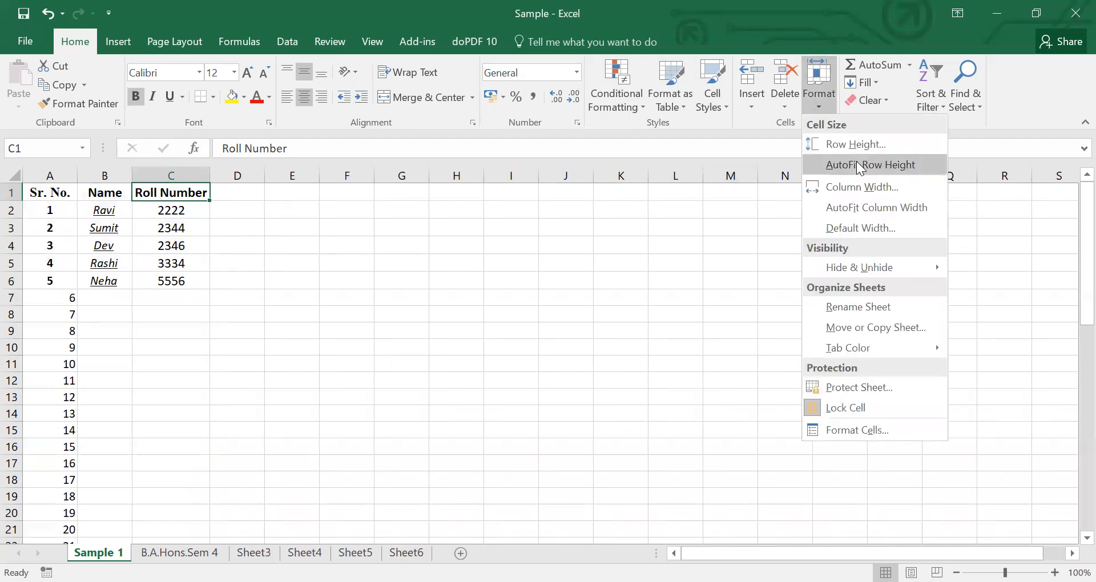
click(856, 165)
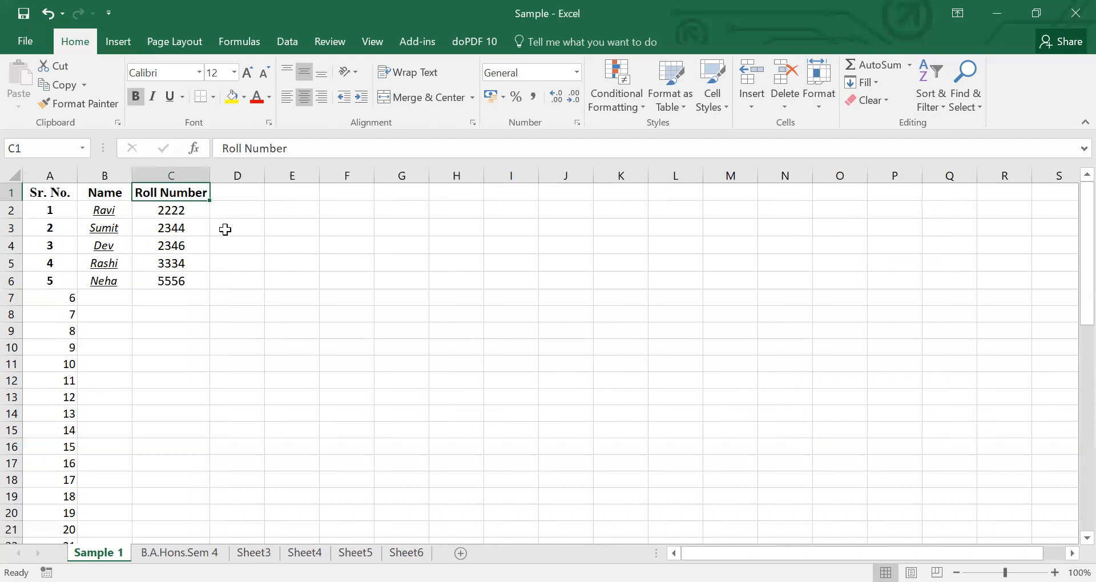
click(227, 230)
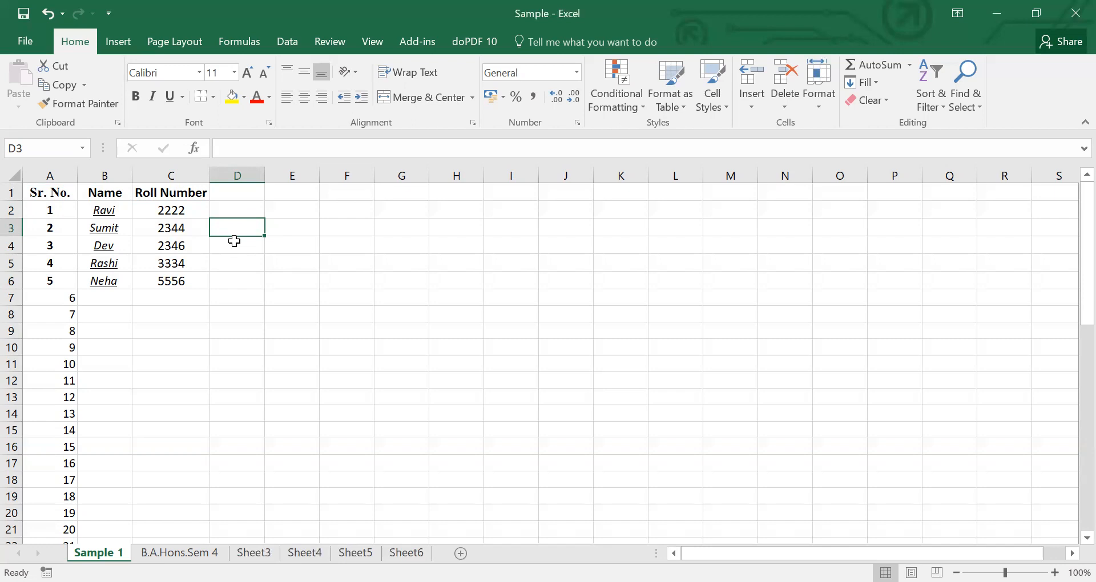
Replace the serial numbers in cells A3 to A6 with 4, 6, 7 and 2.
click(194, 215)
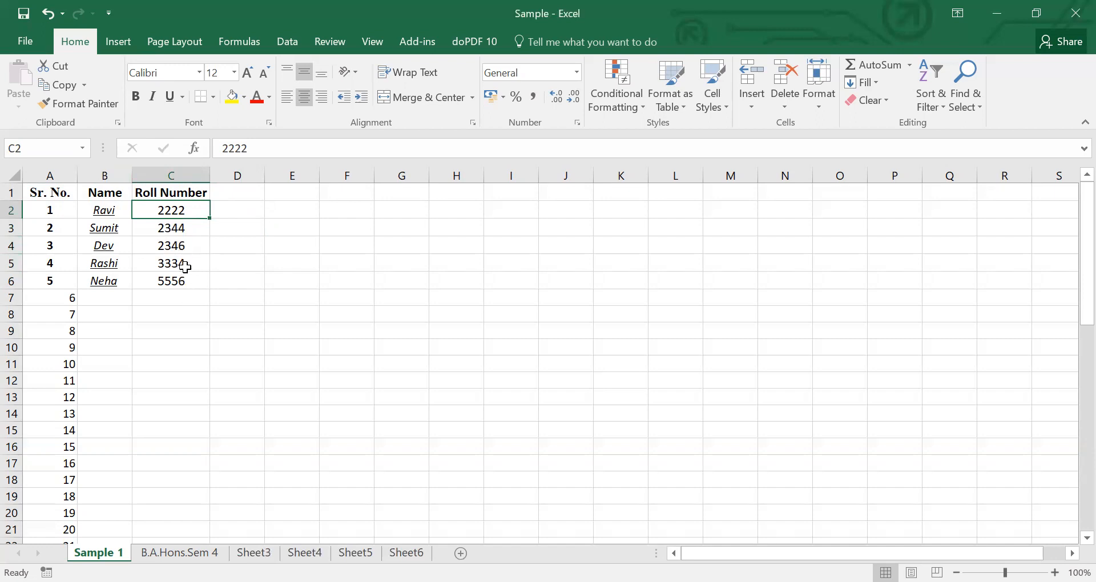
click(55, 330)
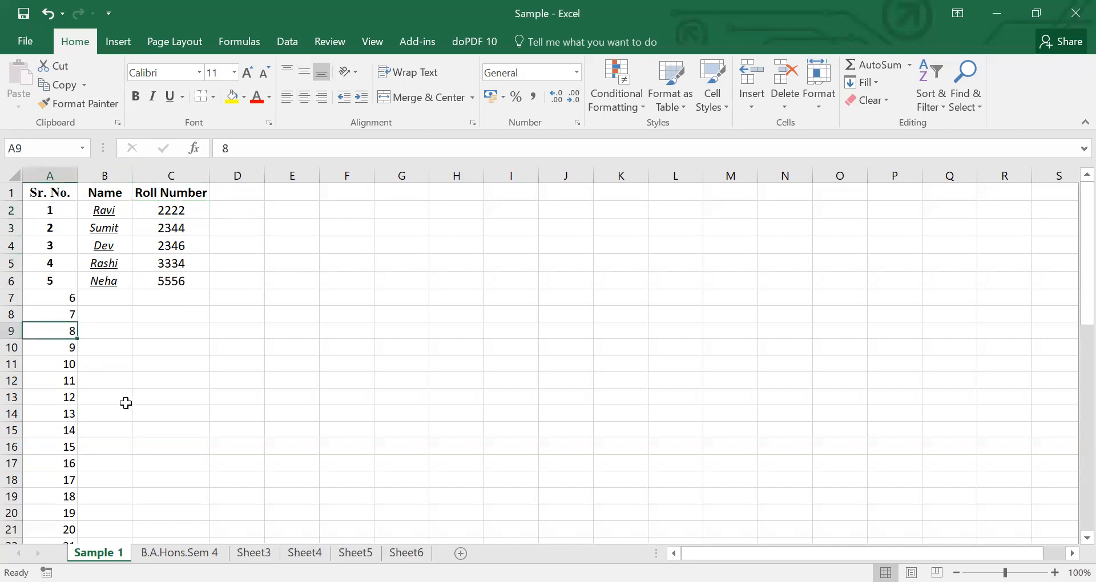
key(Up)
key(Up)
key(Up)
key(Up)
key(Up)
key(Up)
key(Up)
key(Up)
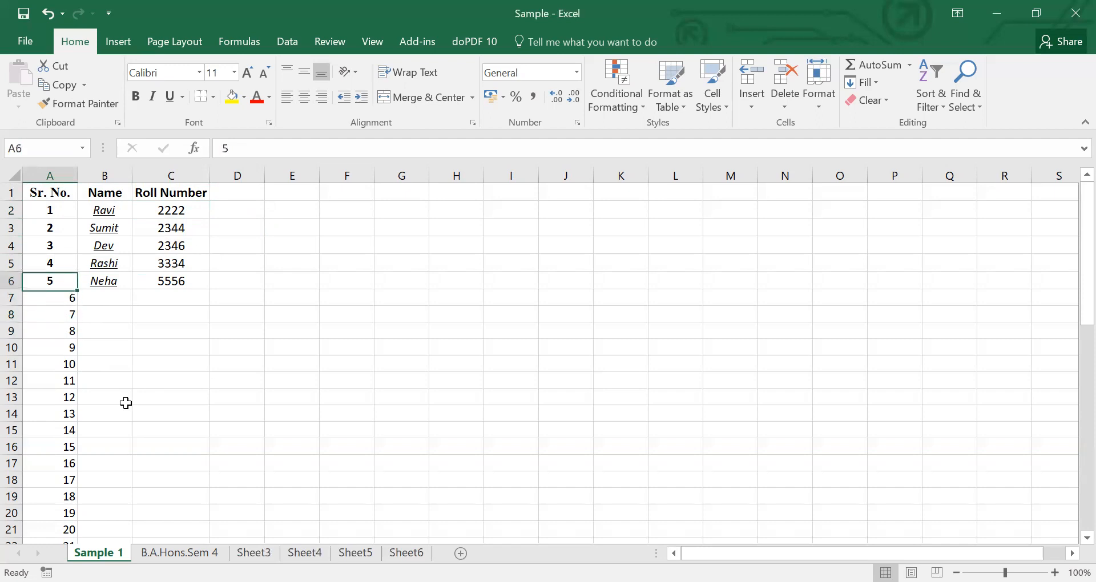
key(Down)
key(Down)
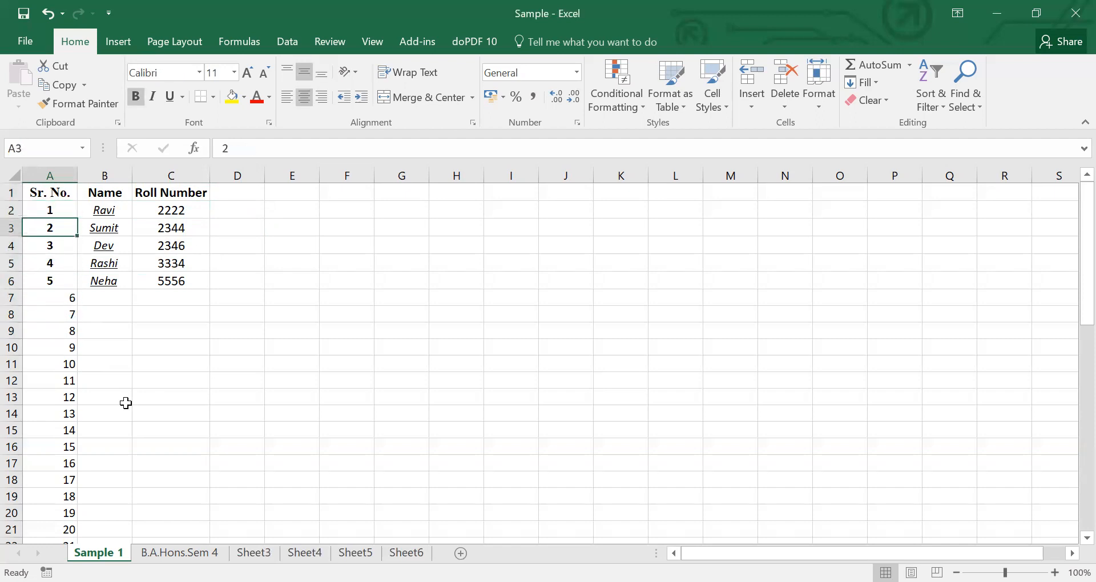
text(4)
key(Return)
text(6)
key(Return)
text(7)
key(Return)
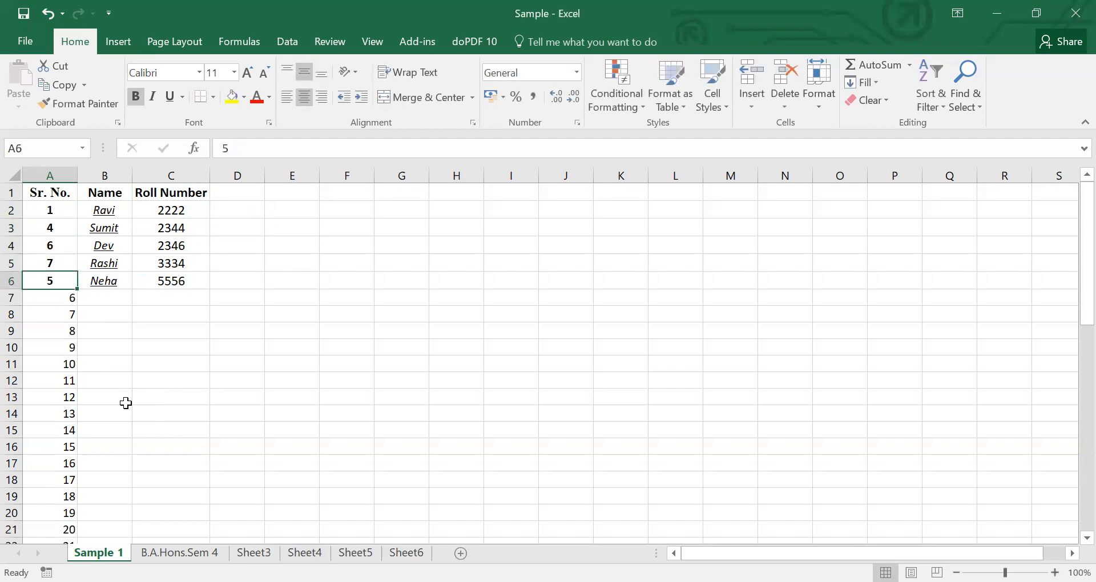
text(2)
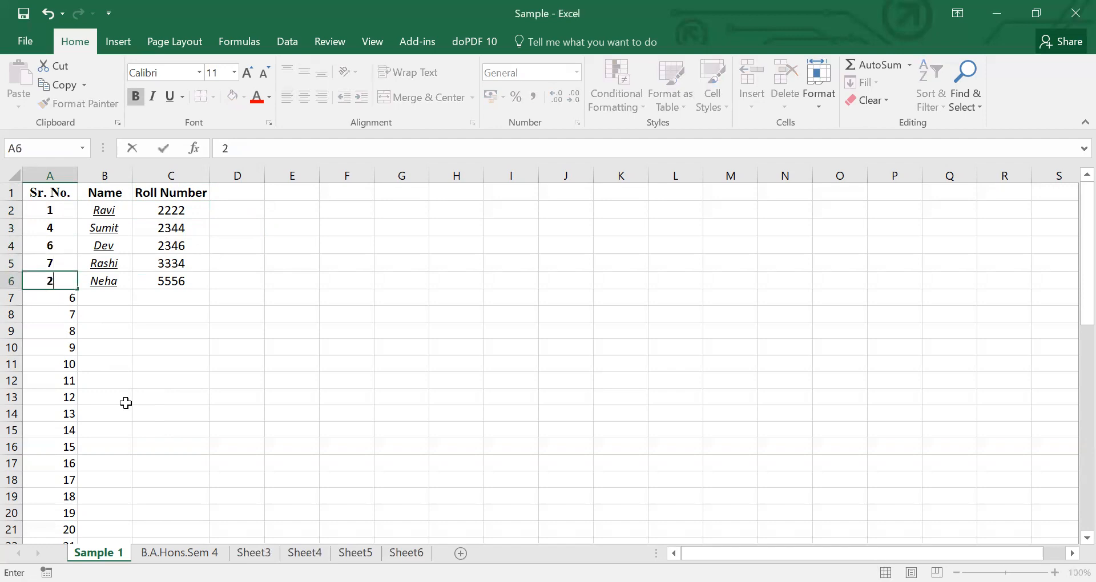
key(Return)
Copy the student table in cells A1:C6, including its headings.
key(Up)
key(Up)
key(Up)
key(Up)
key(Up)
key(Up)
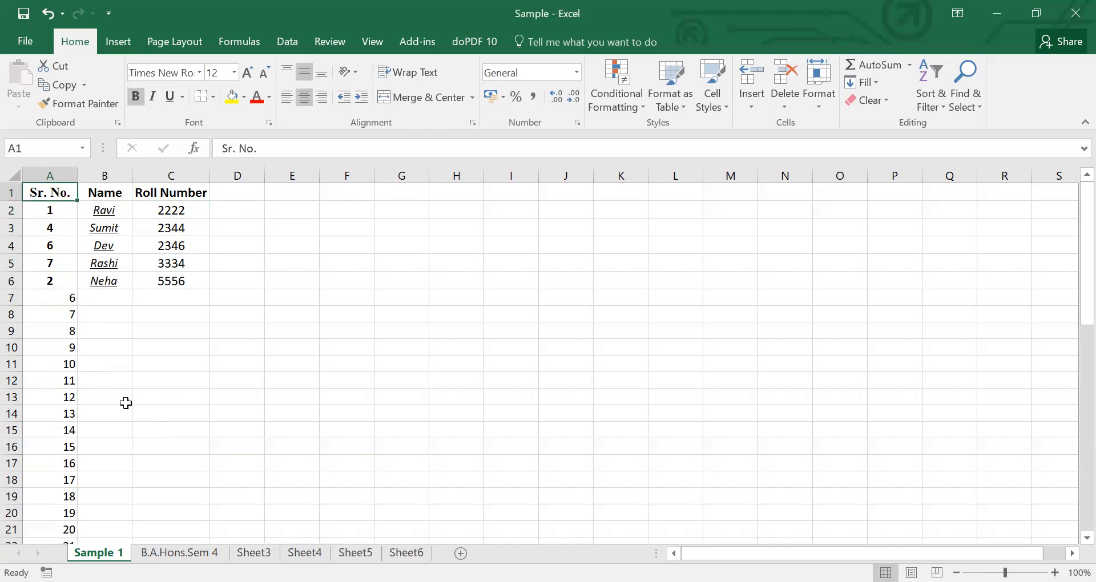
key(shift+Down)
key(shift+Down)
key(shift+Down)
key(shift+Down)
key(shift+Down)
key(shift+Right)
key(shift+Right)
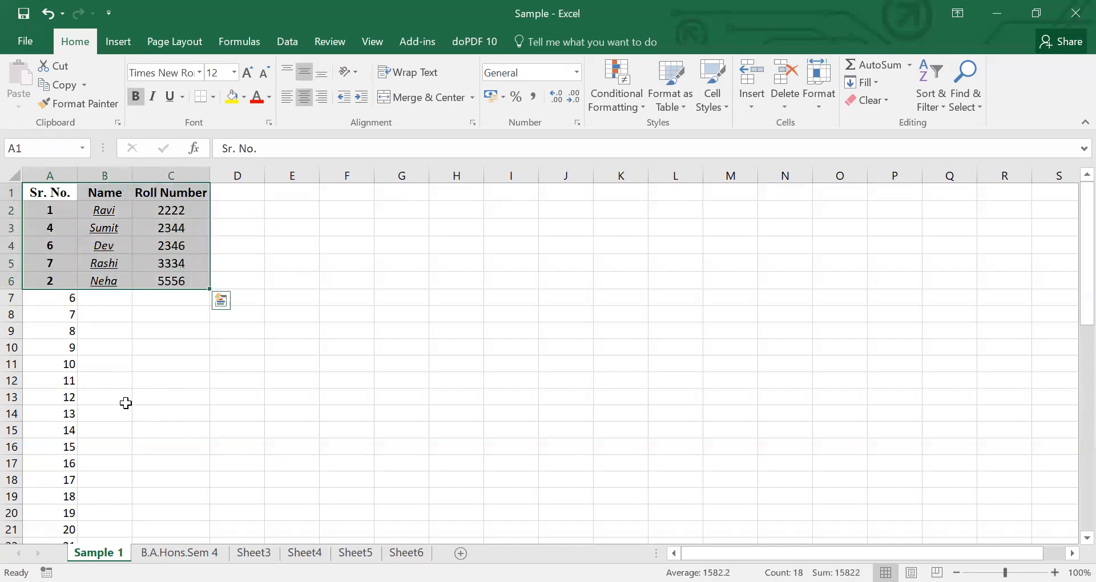
key(ctrl+c)
Paste the copied student table starting at cell G1.
key(Right)
key(Right)
key(Right)
key(Right)
key(Right)
key(Right)
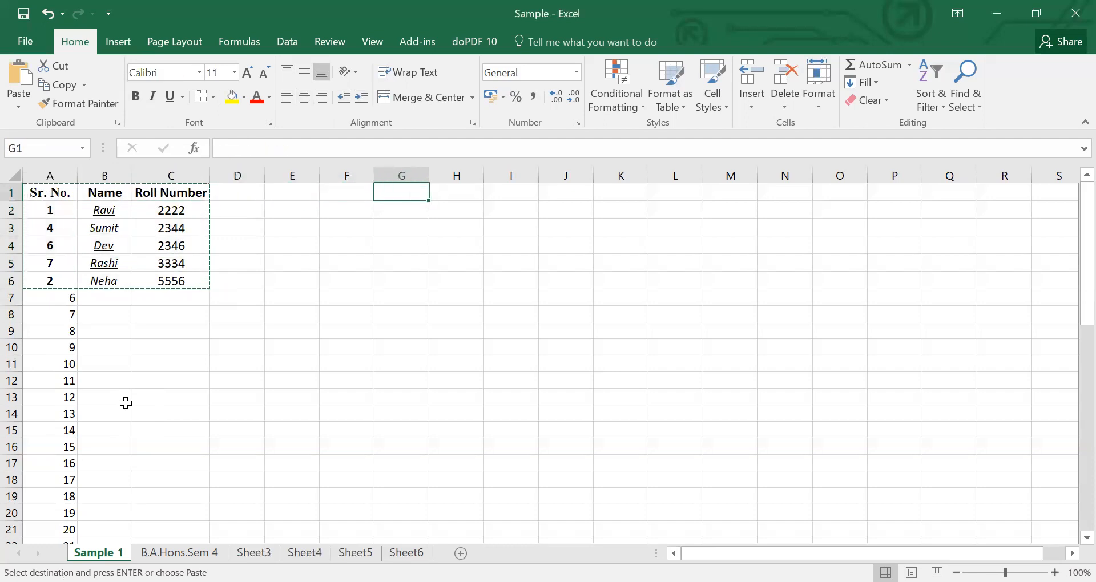
key(ctrl+v)
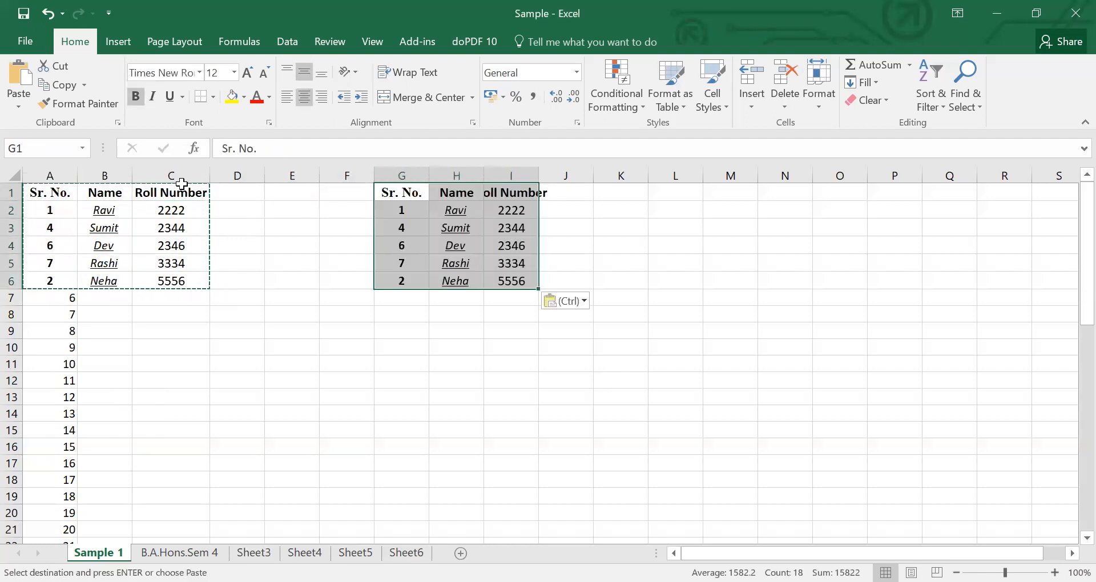
click(546, 414)
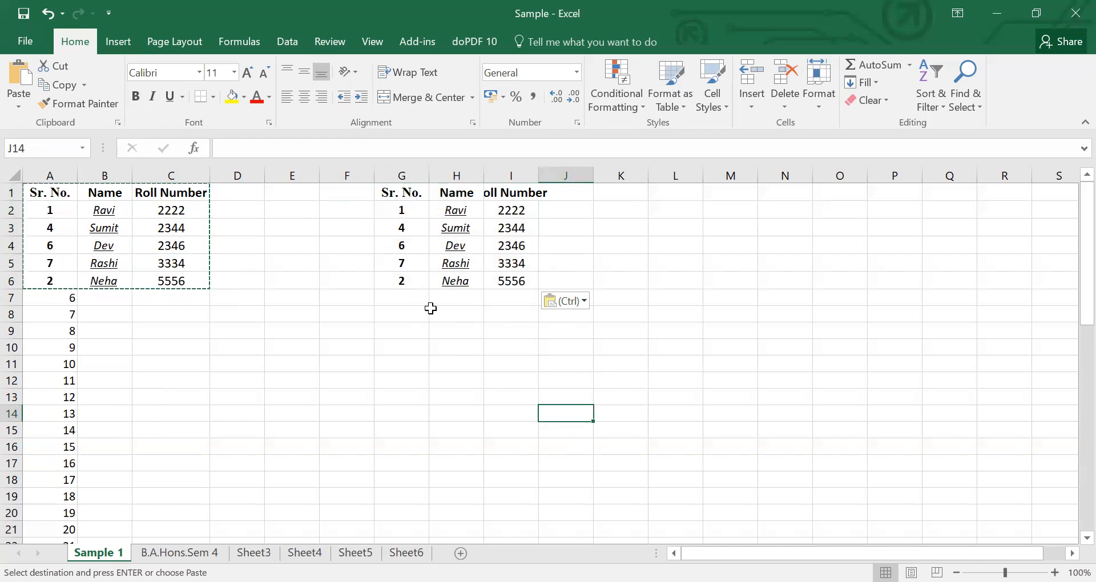
Sort the serial numbers in cells G2:G6 from smallest to largest, expanding the selection to the adjacent columns.
click(409, 211)
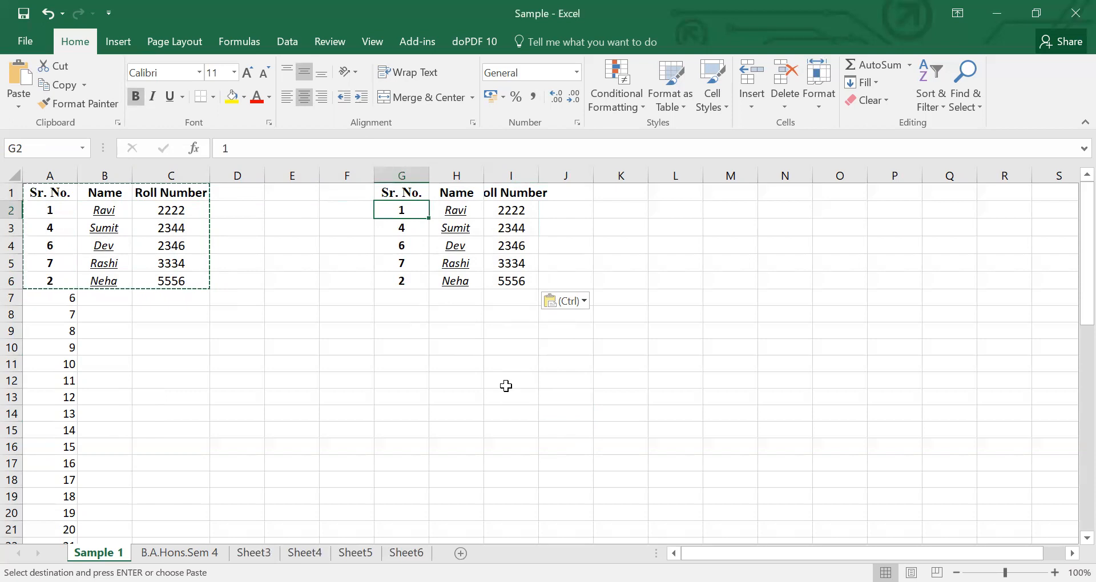
drag(406, 210, 411, 283)
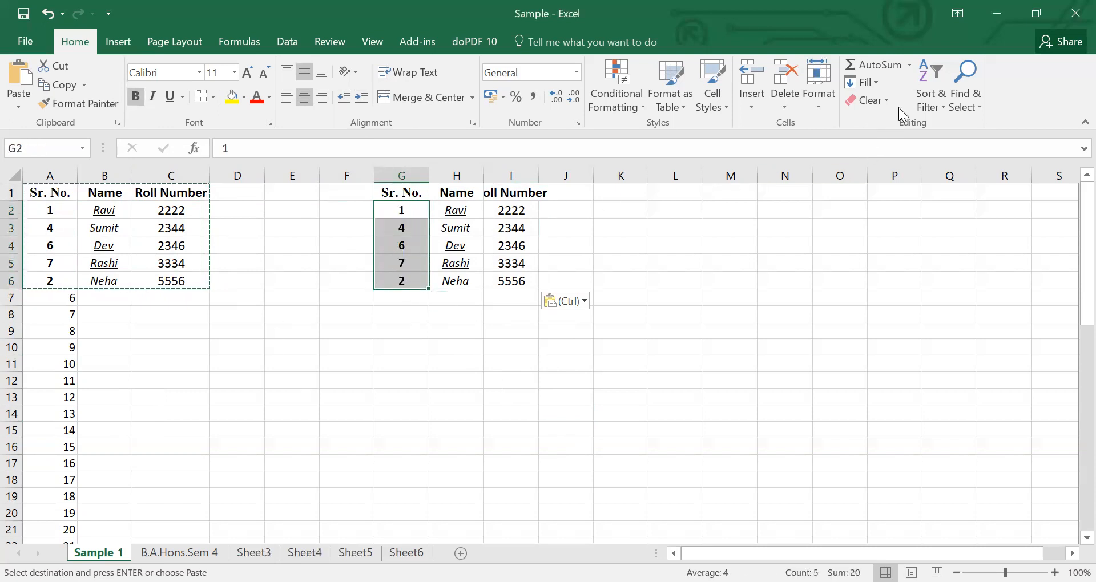
click(942, 107)
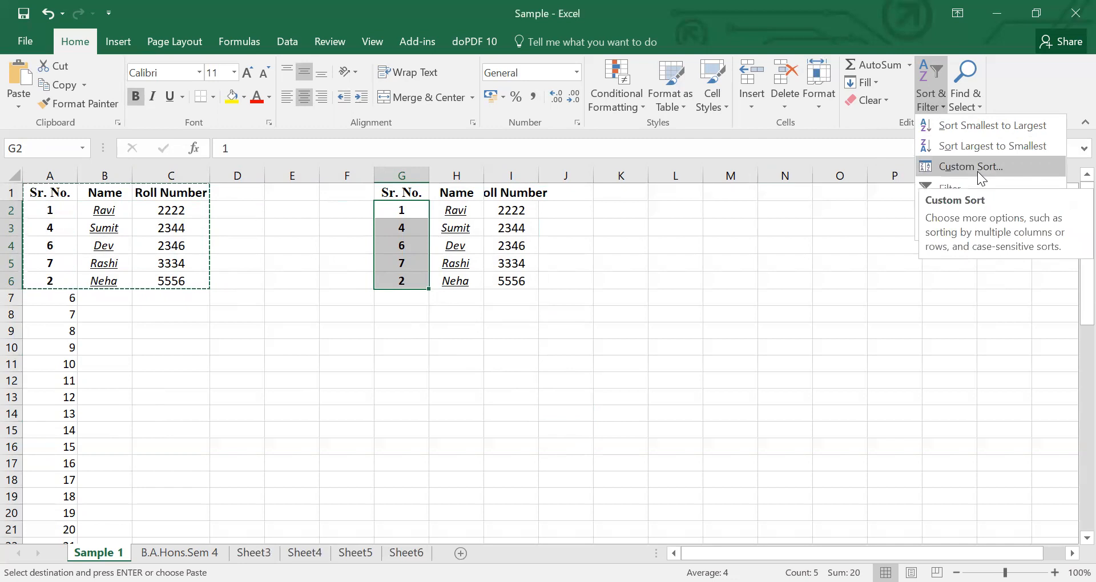
click(989, 125)
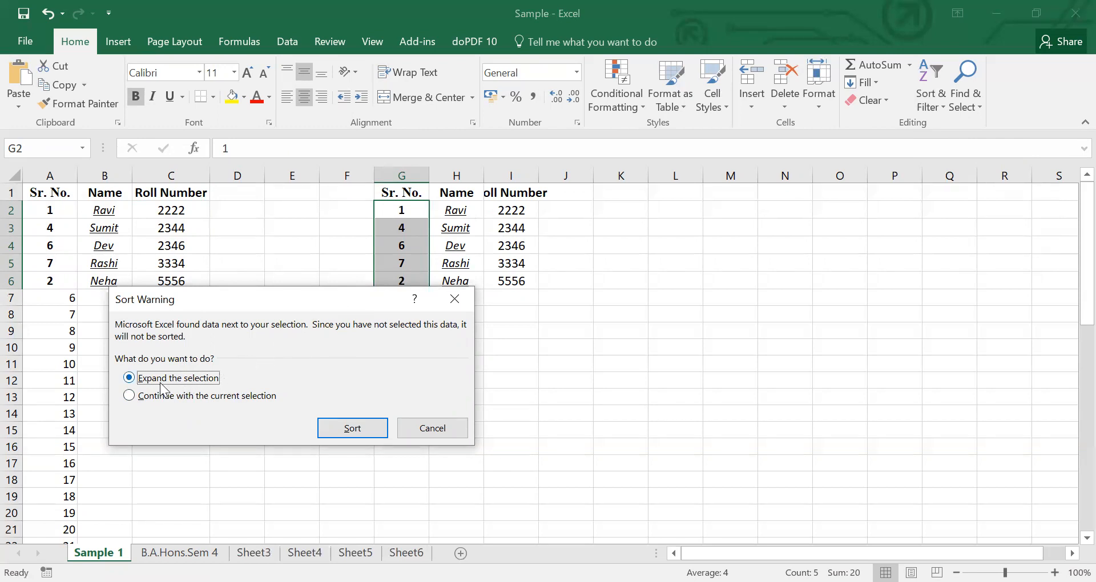
click(191, 397)
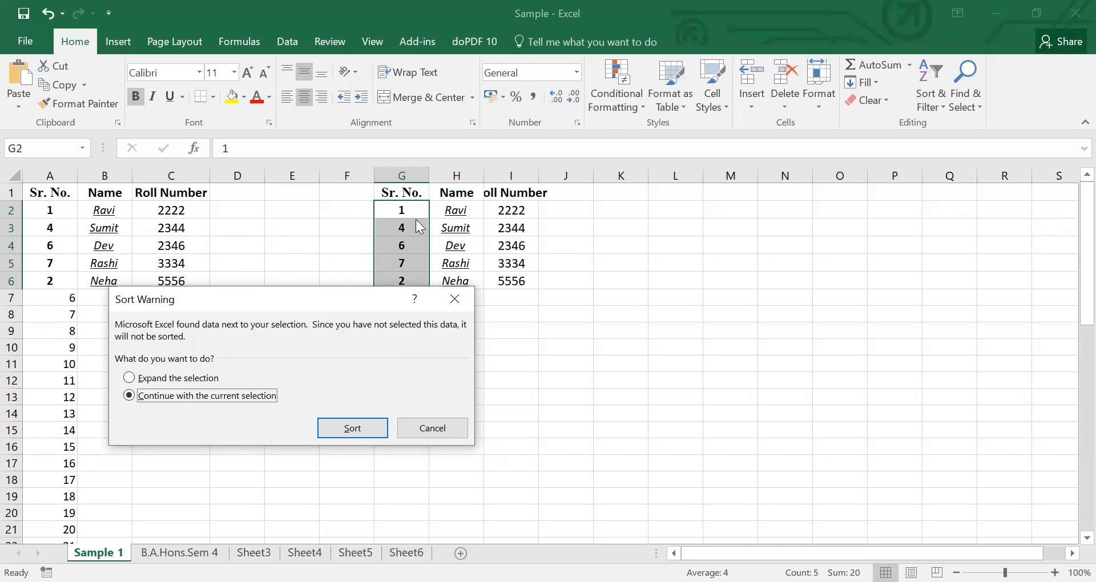
click(145, 379)
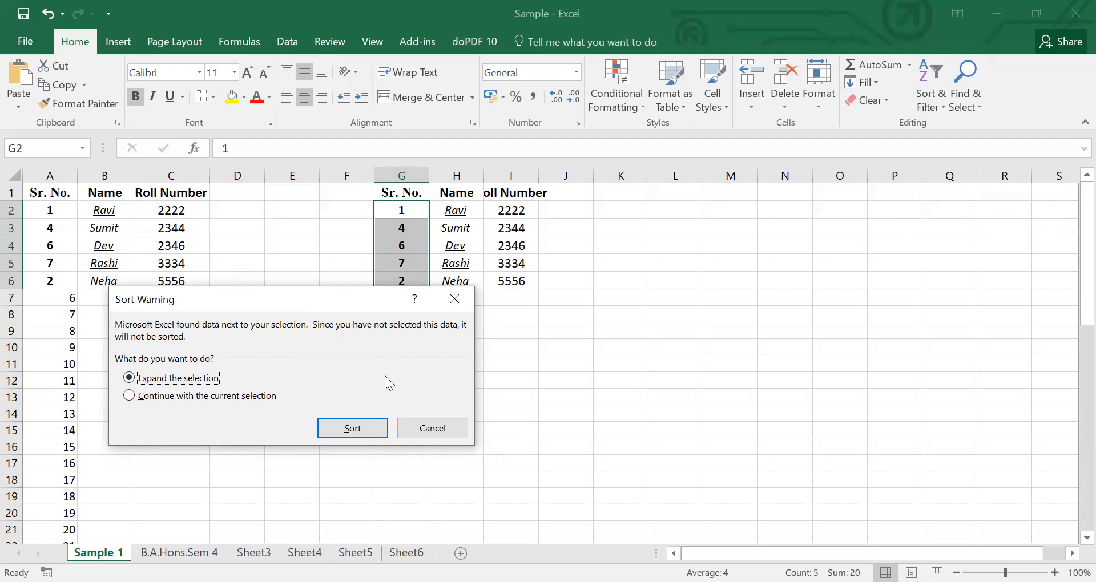
click(373, 426)
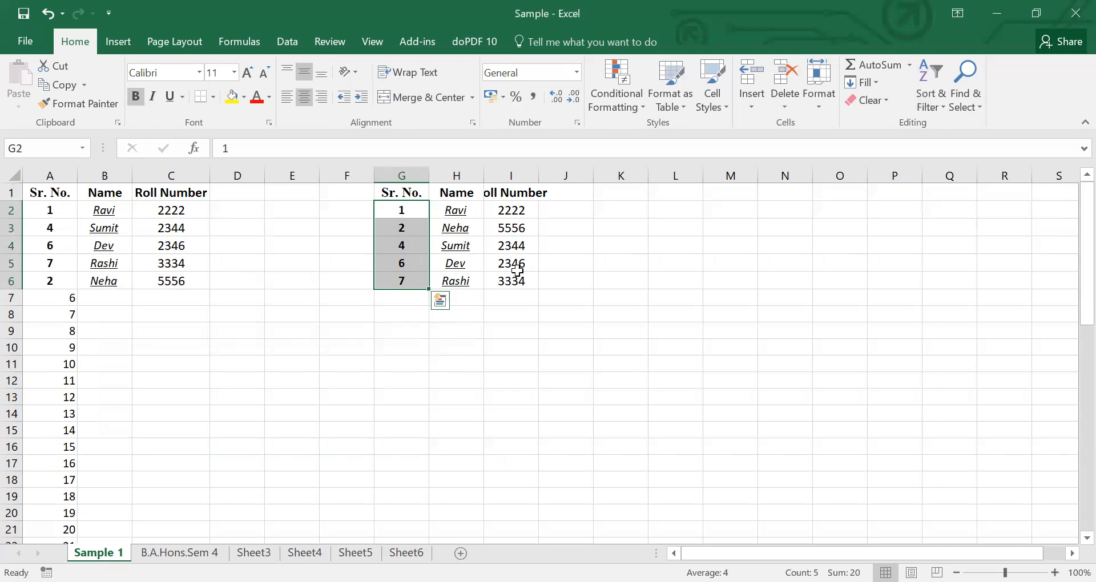
click(510, 329)
click(388, 210)
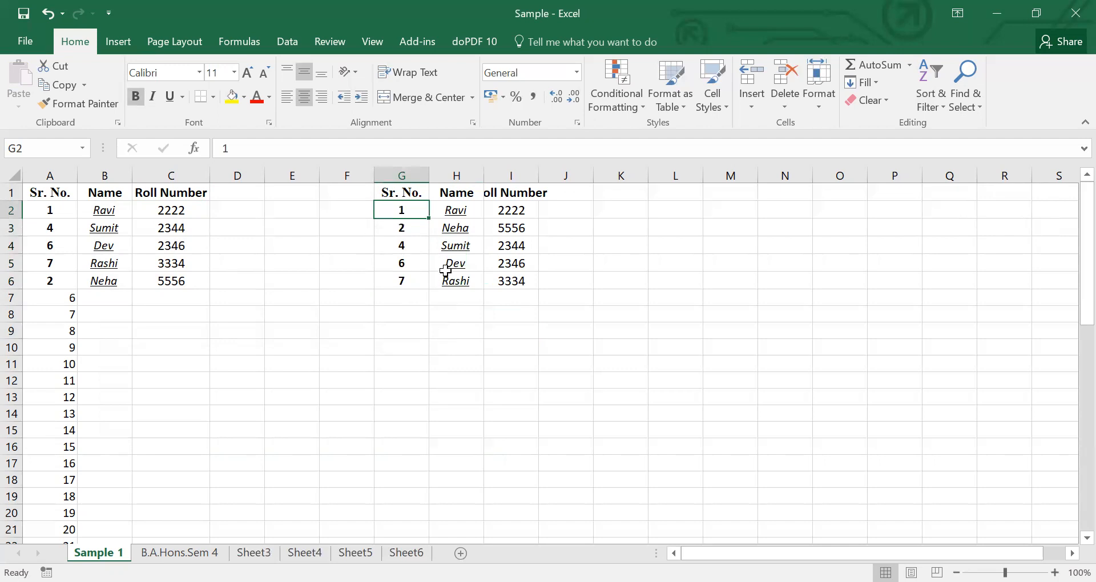
Start a custom sort on the roll numbers in cells I2:I6, expanding the selection to the adjacent columns.
key(shift+Down)
key(shift+Down)
key(shift+Down)
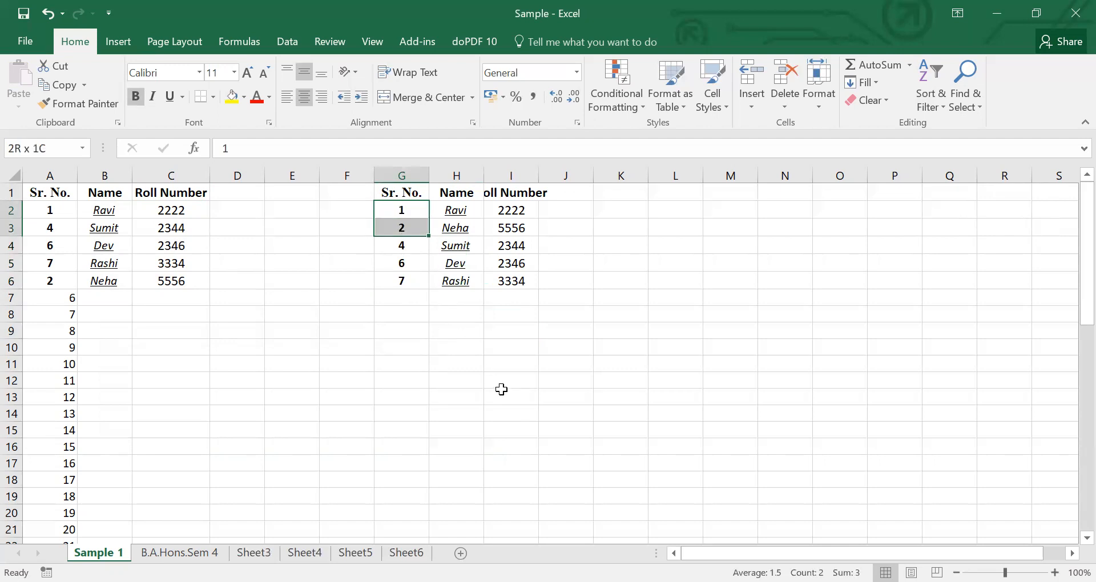
key(Right)
key(Right)
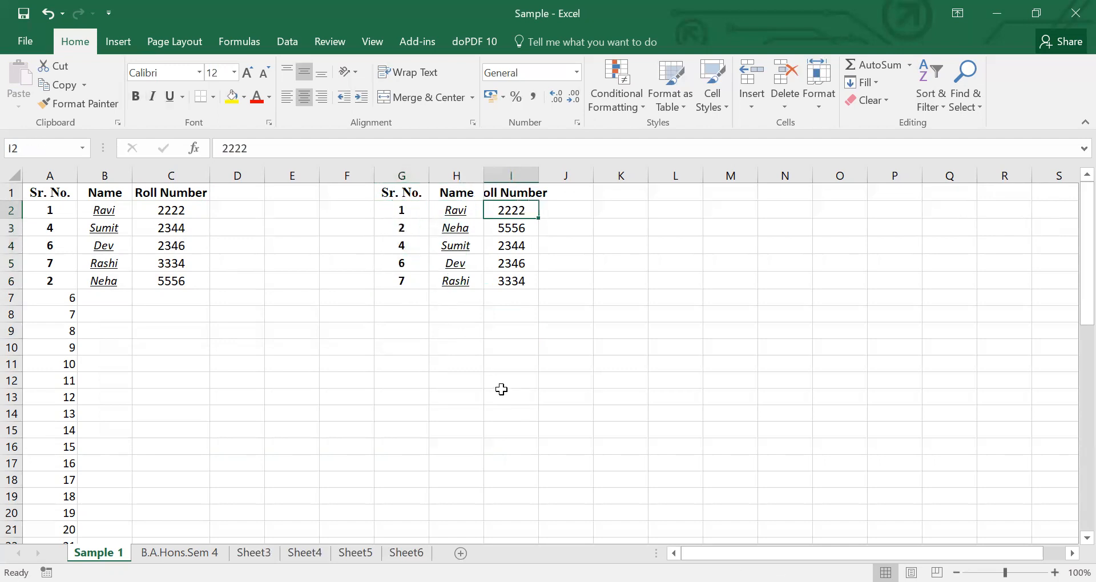
key(shift+Down)
key(shift+Down)
key(shift+Down)
key(shift+Down)
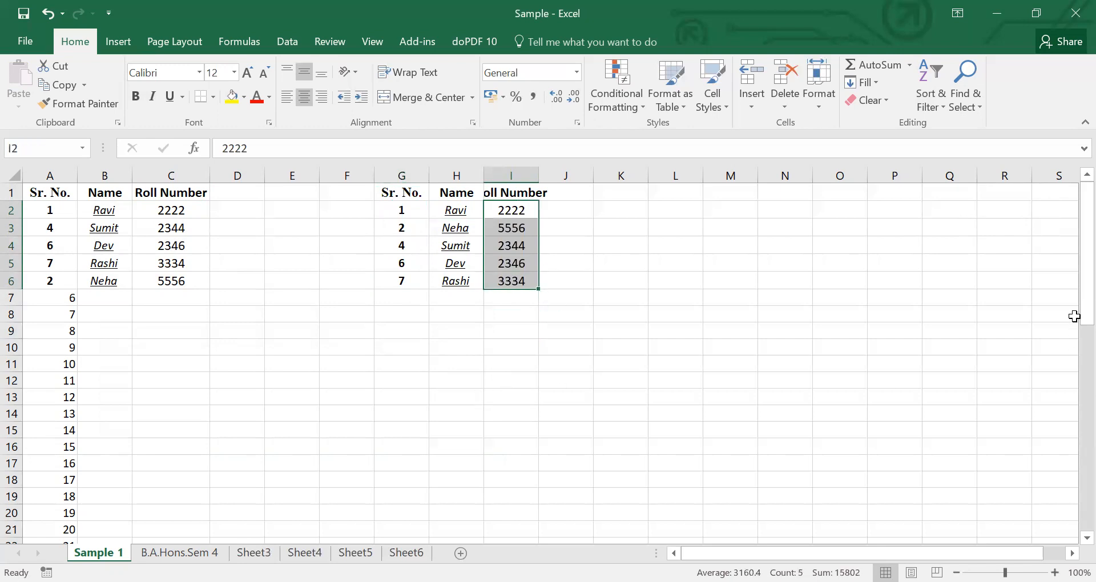
click(919, 96)
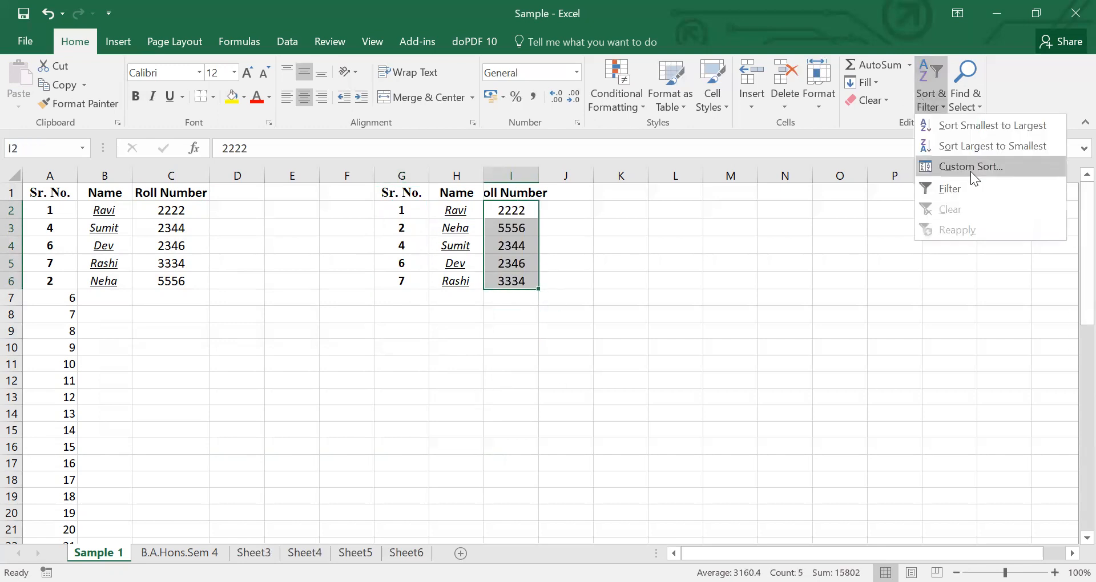
key(Return)
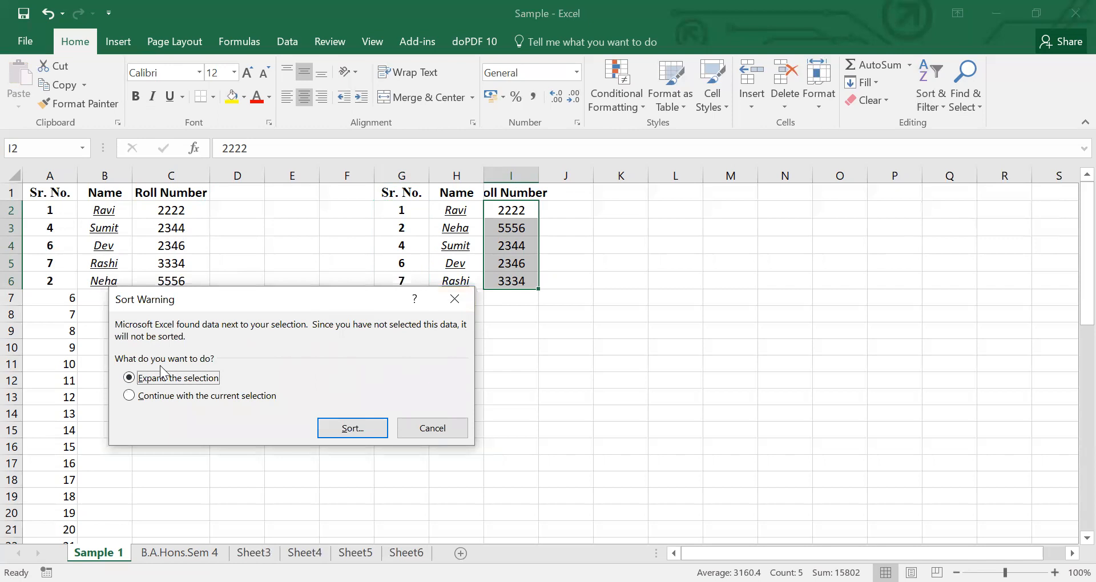
click(346, 431)
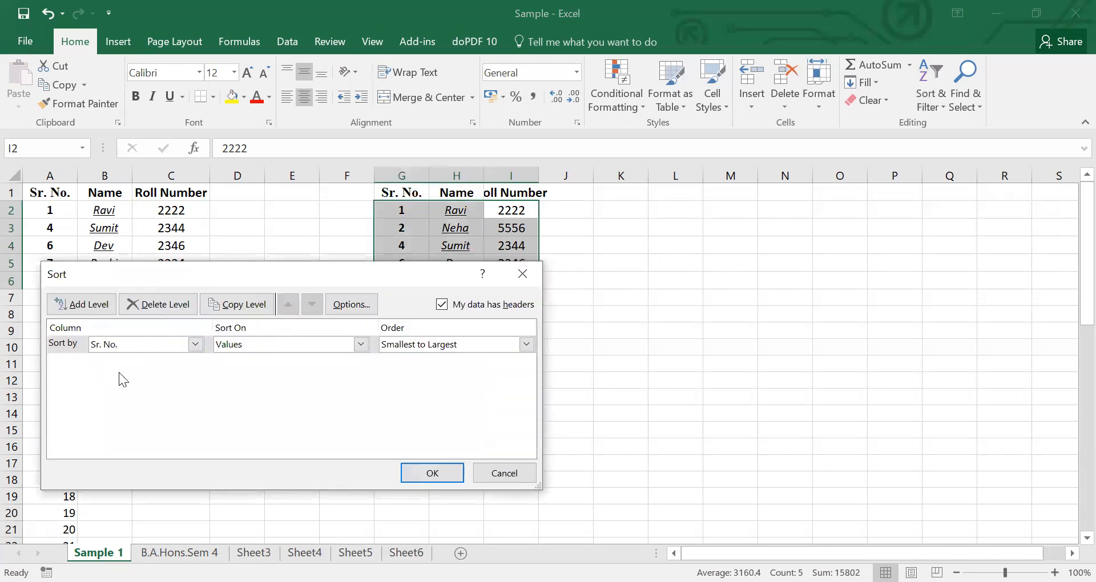
Sort the copied table by Roll Number on values, from smallest to largest.
click(195, 344)
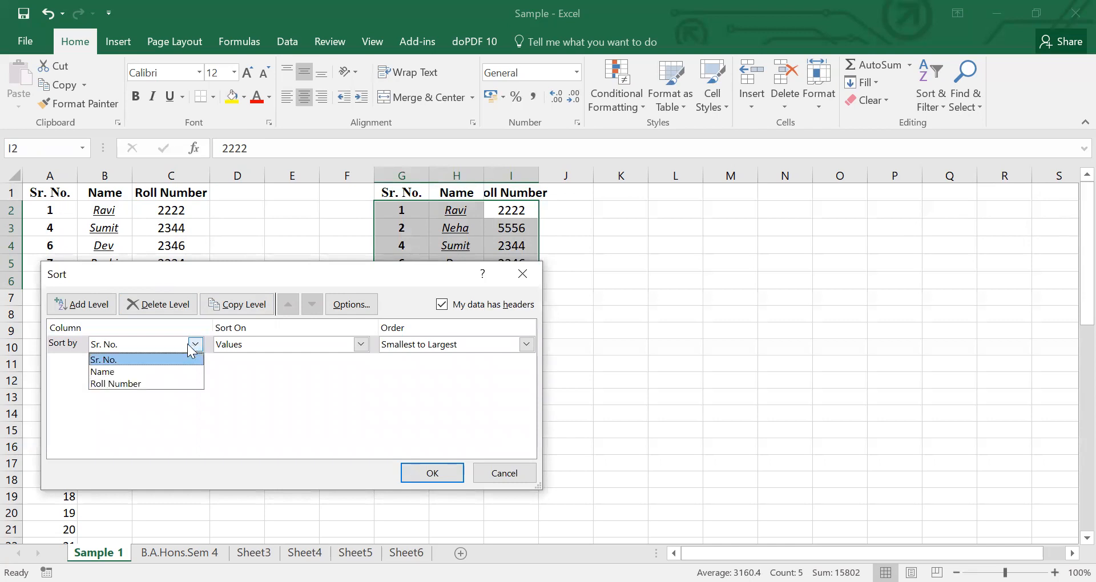
click(124, 384)
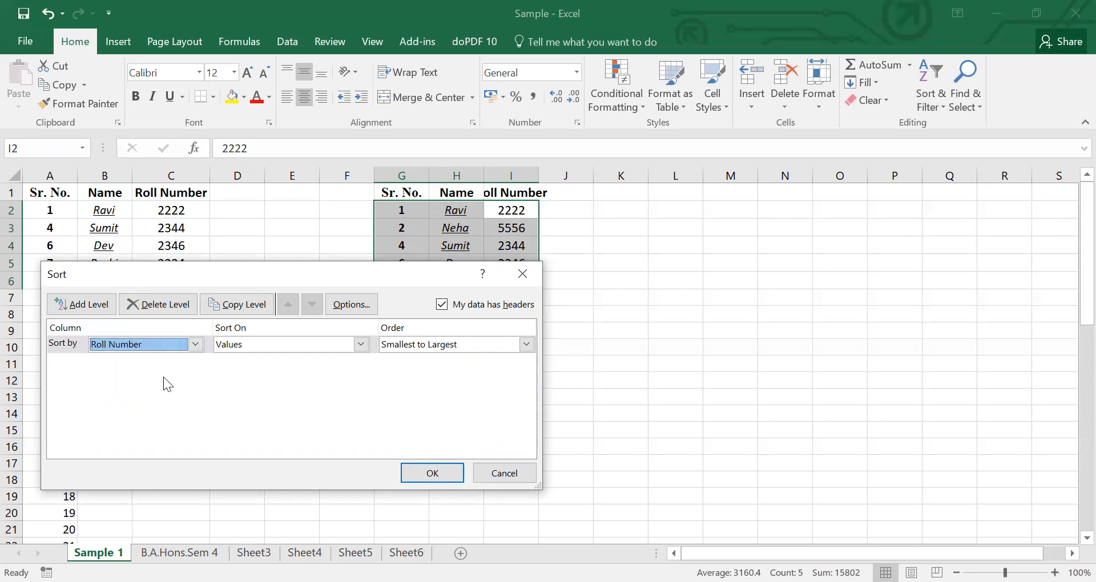
click(361, 345)
click(361, 346)
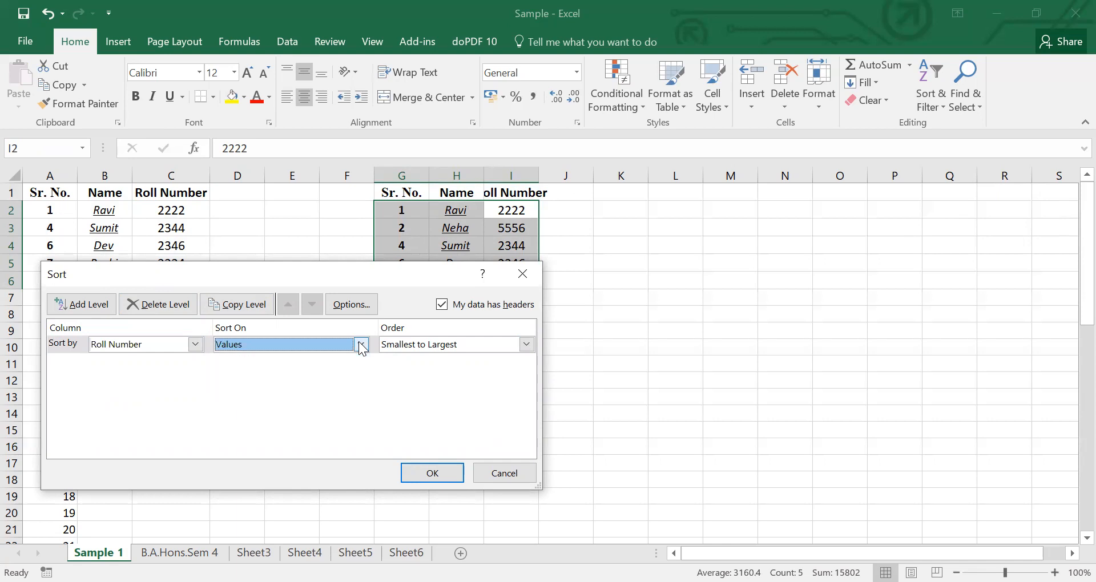
click(481, 346)
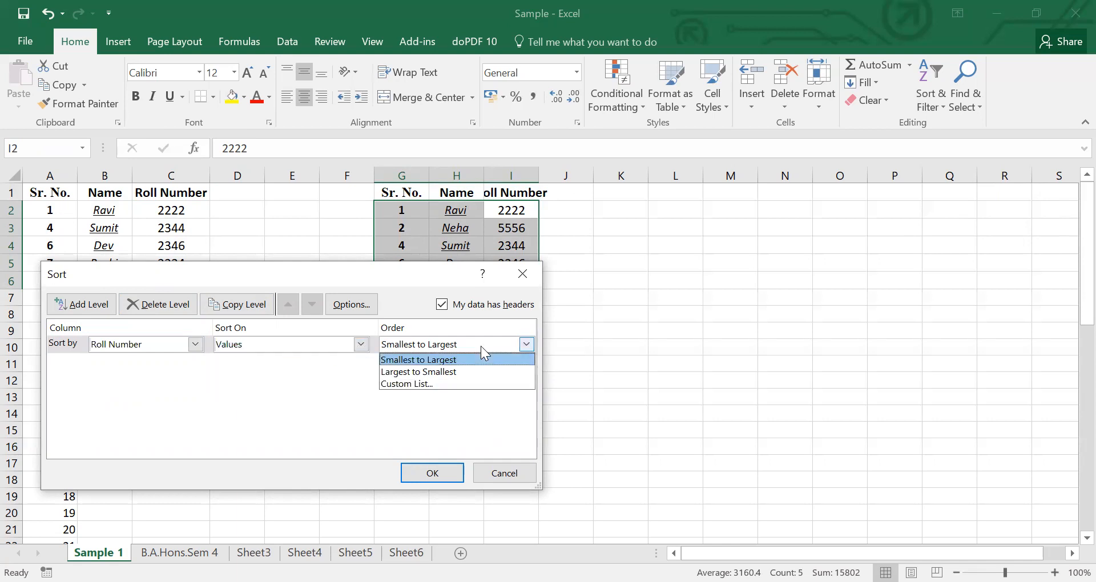
click(442, 361)
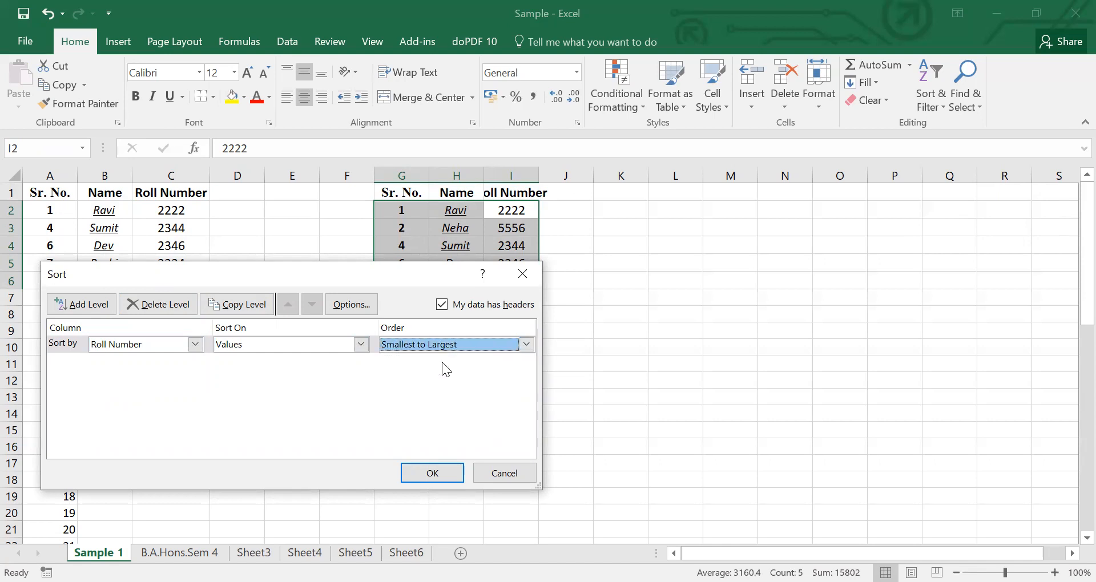
click(437, 467)
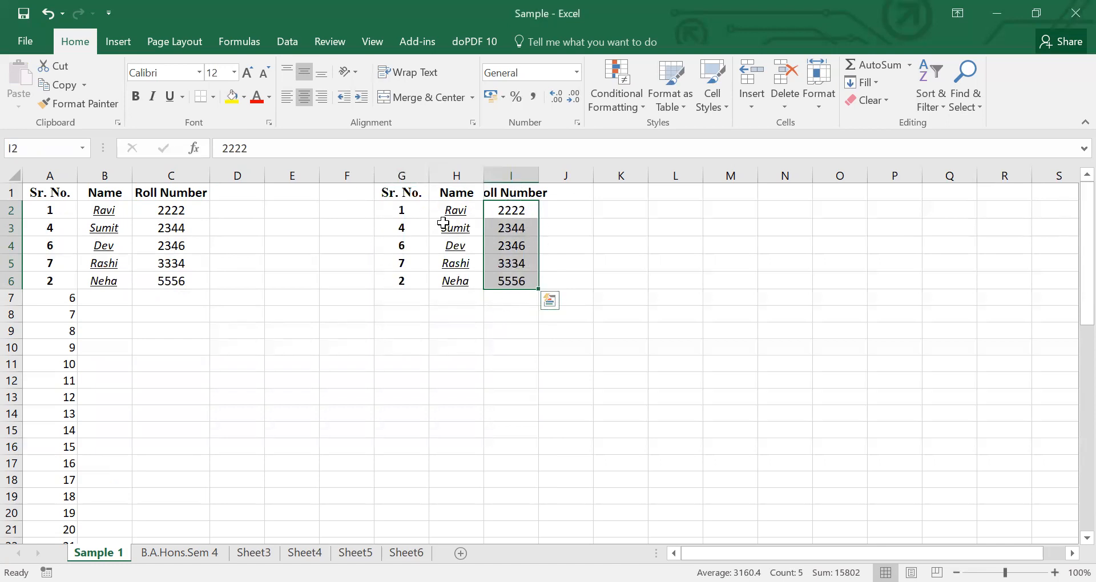
click(611, 240)
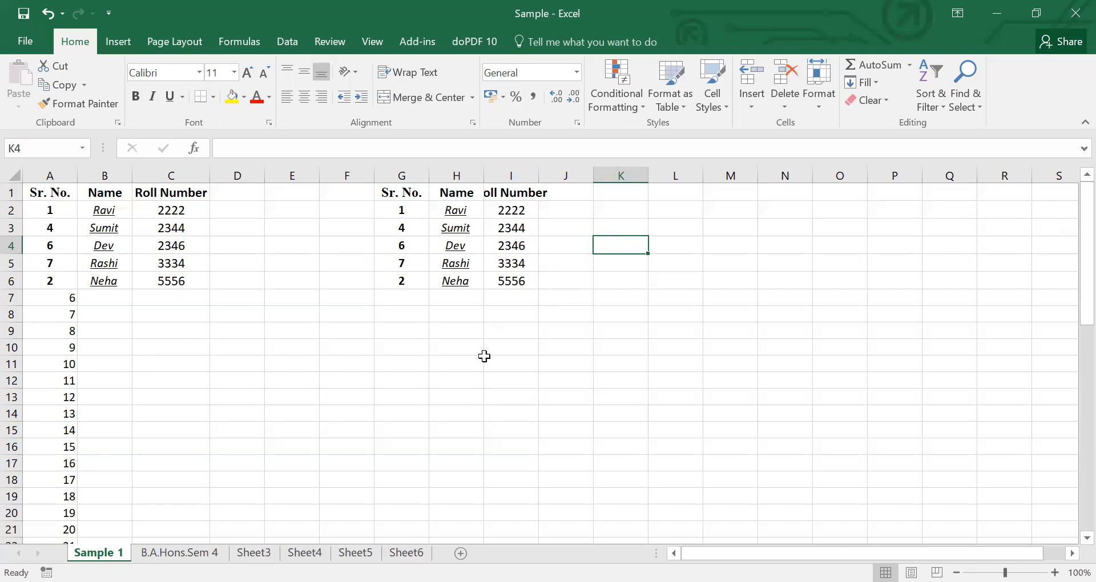
Enter the text Name in cell H9.
click(291, 329)
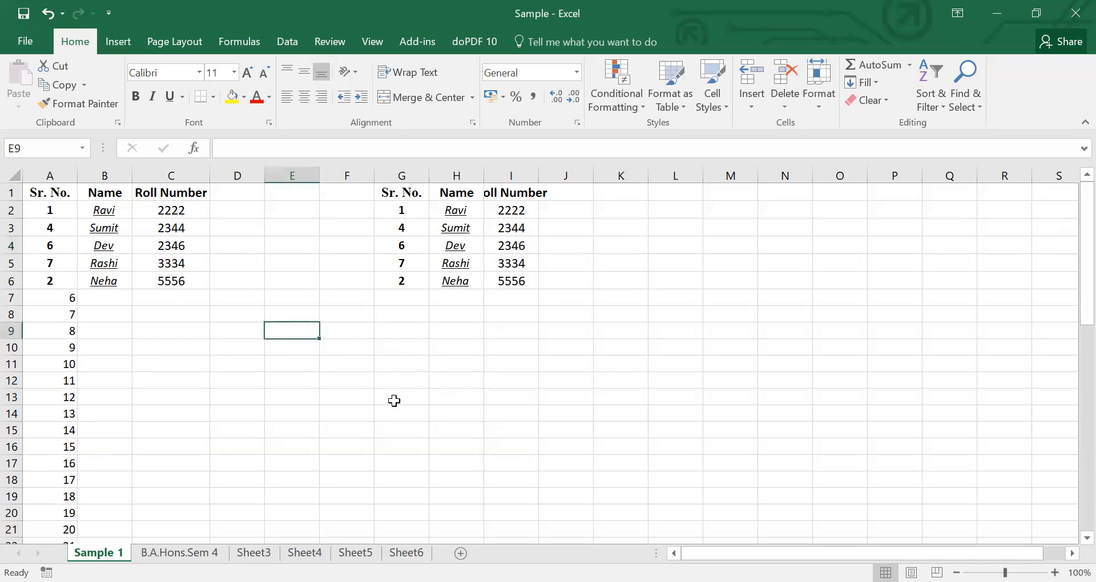
click(481, 326)
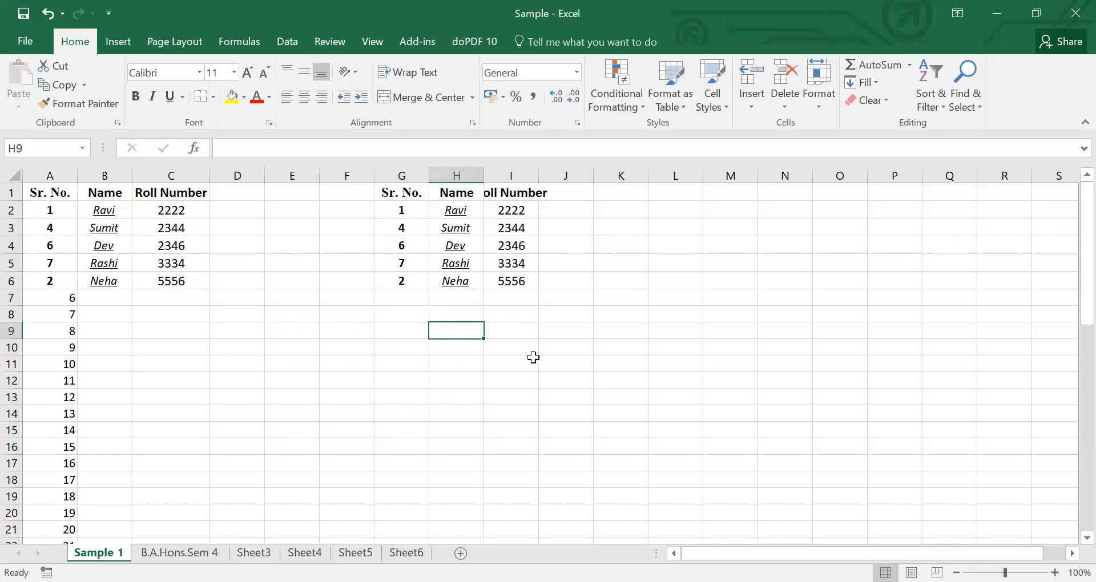
text(Name)
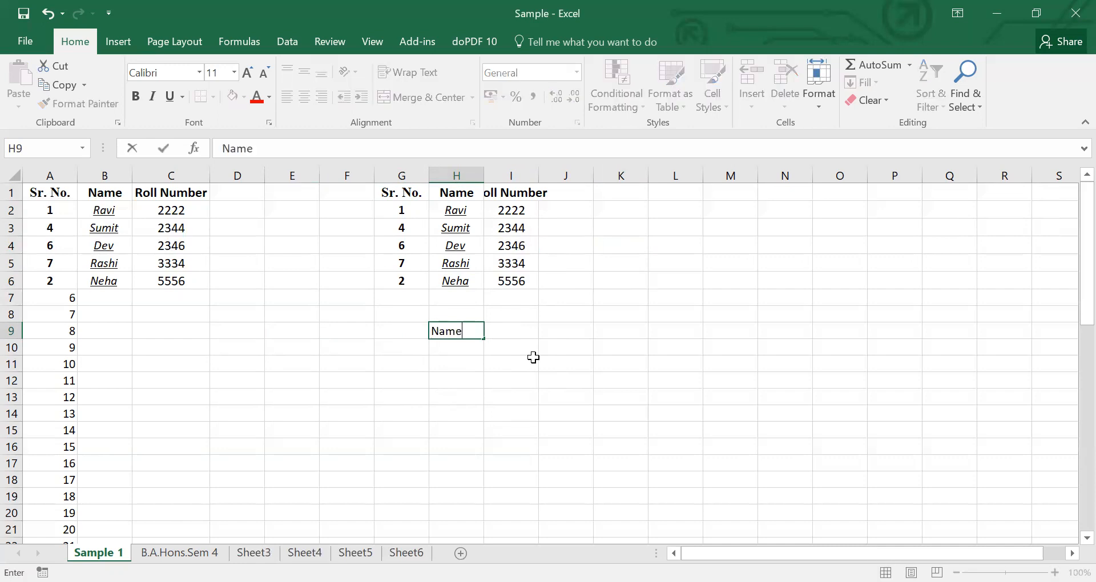
key(Right)
key(Left)
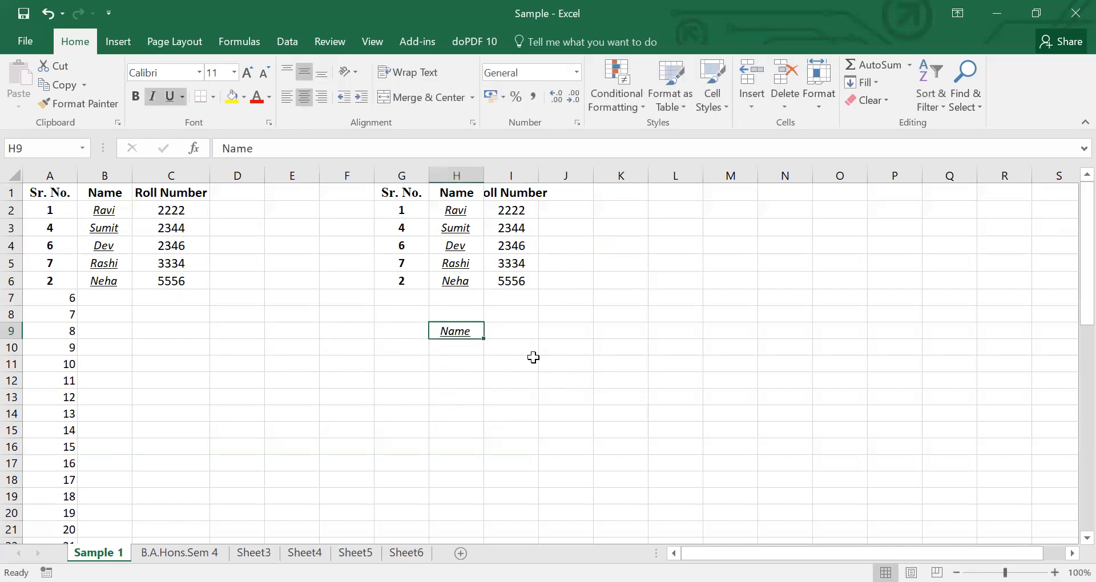
Enter the heading Name of Student in cell K1.
click(643, 192)
text(Name)
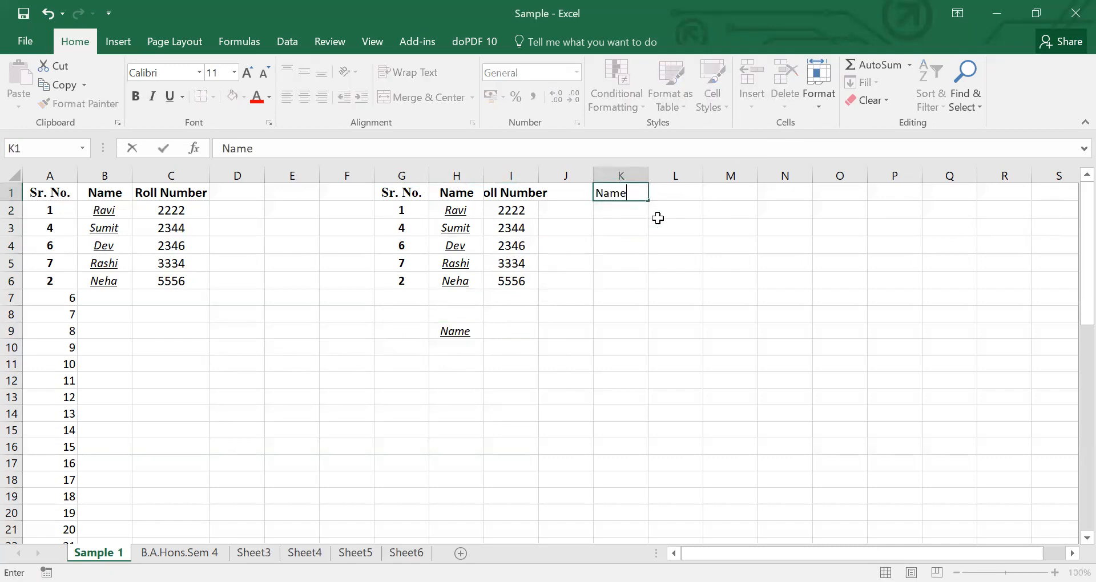
text( od)
key(BackSpace)
key(BackSpace)
text(f Student)
key(Tab)
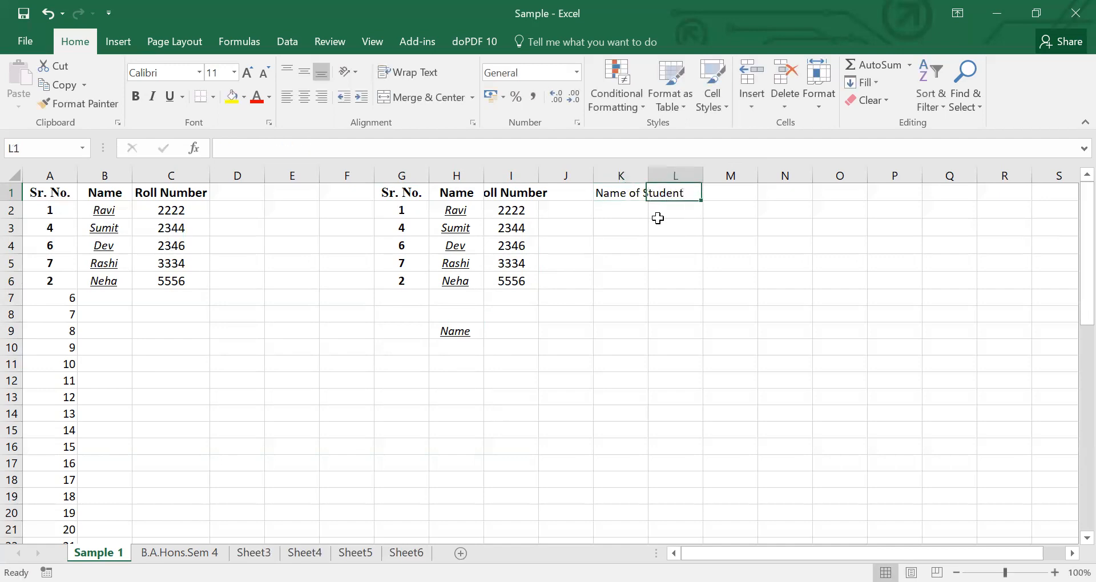
Enter the headings Marks Internal in cell L1 and Marks External in cell M1.
text(Marks)
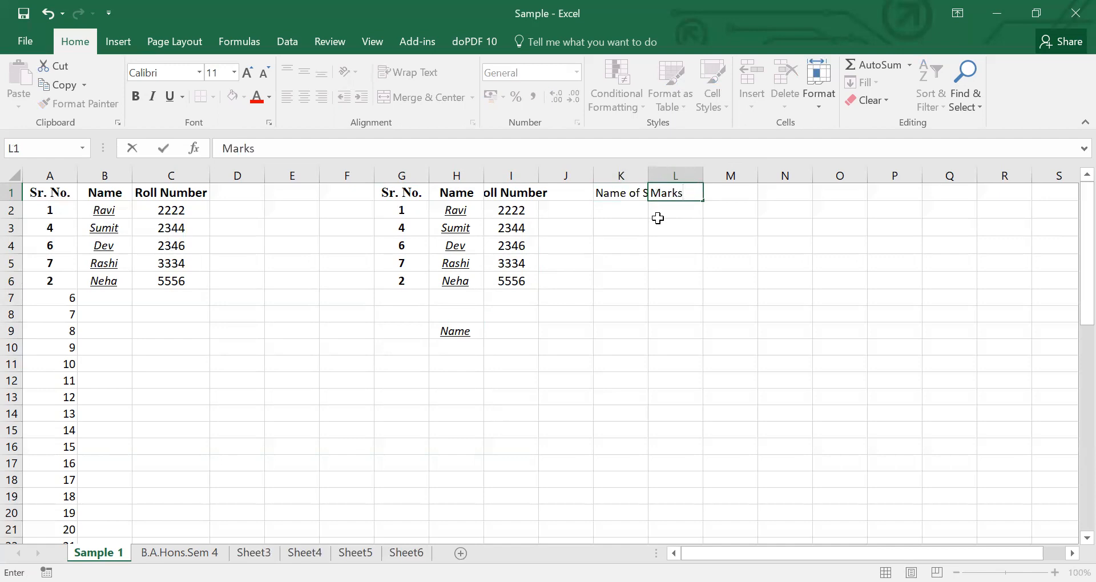
text( Internal)
key(Tab)
text(M)
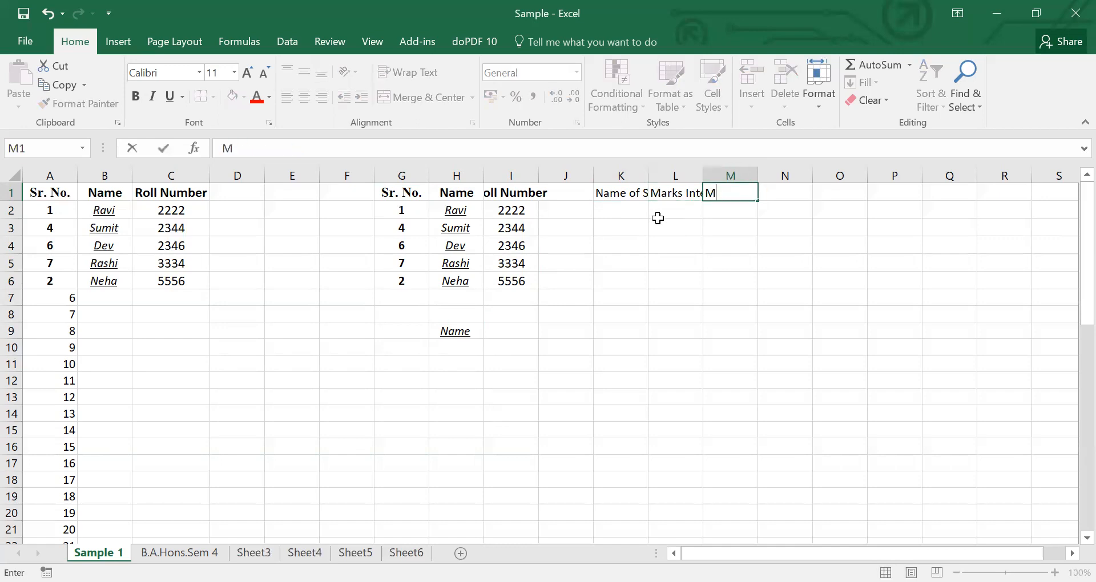
text(arks External)
key(Tab)
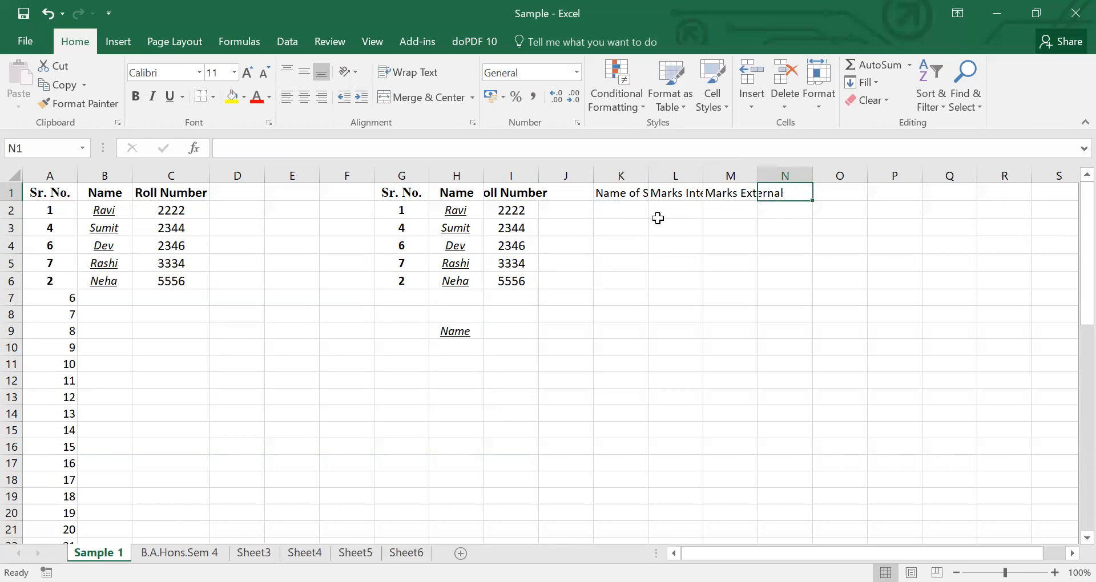
Enter the heading Total Marks in cell N1.
text(Total )
text(Makr)
key(BackSpace)
key(BackSpace)
text(r)
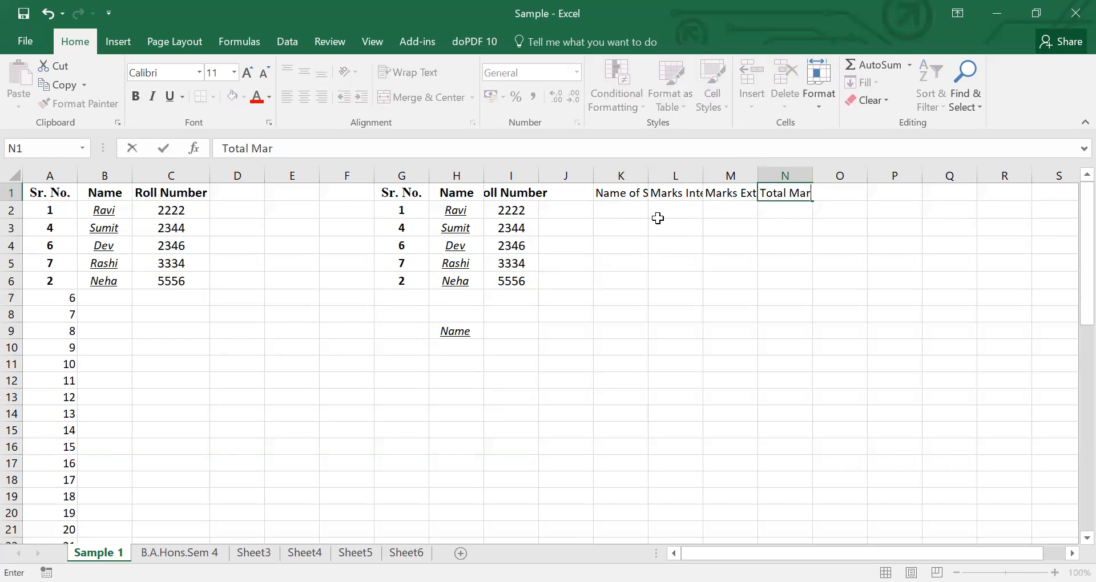
text(ks)
key(Return)
Make the new headings in cells K1:N1 bold.
key(Up)
key(Left)
key(Left)
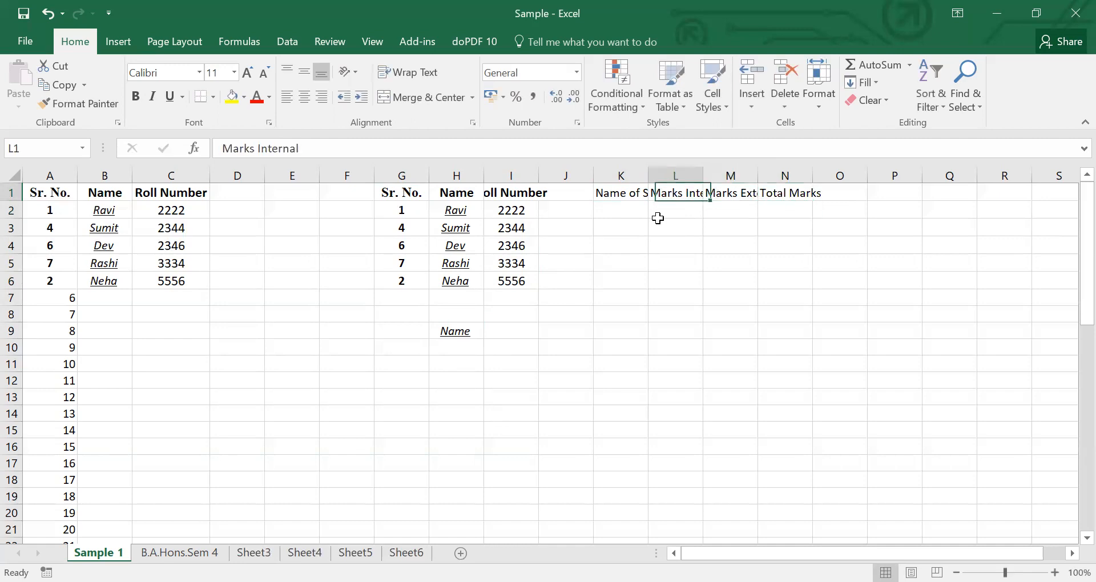
key(Left)
key(shift+Right)
key(shift+Right)
key(shift+Right)
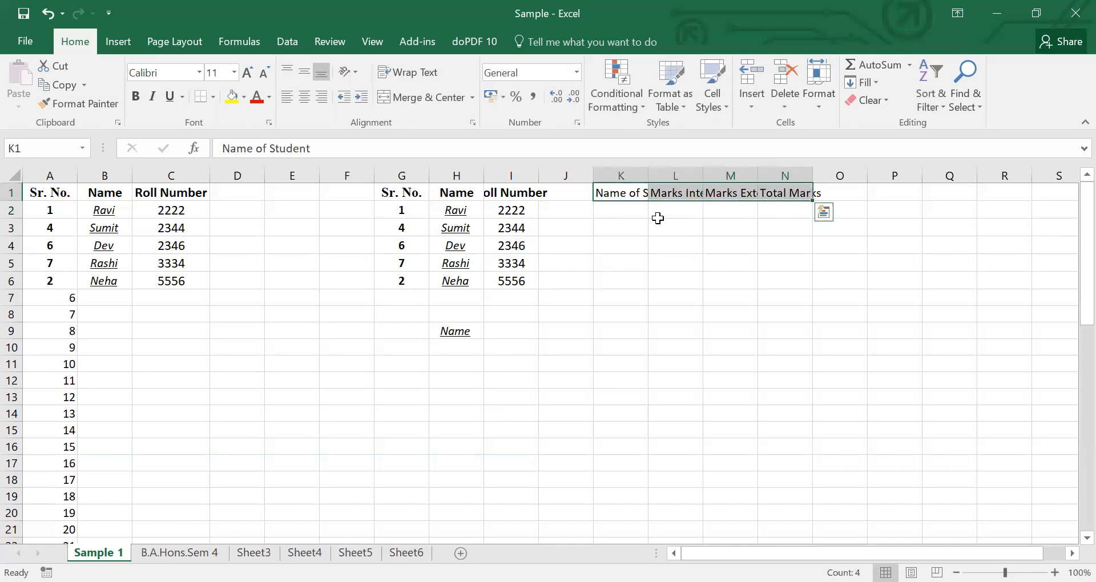
key(ctrl+b)
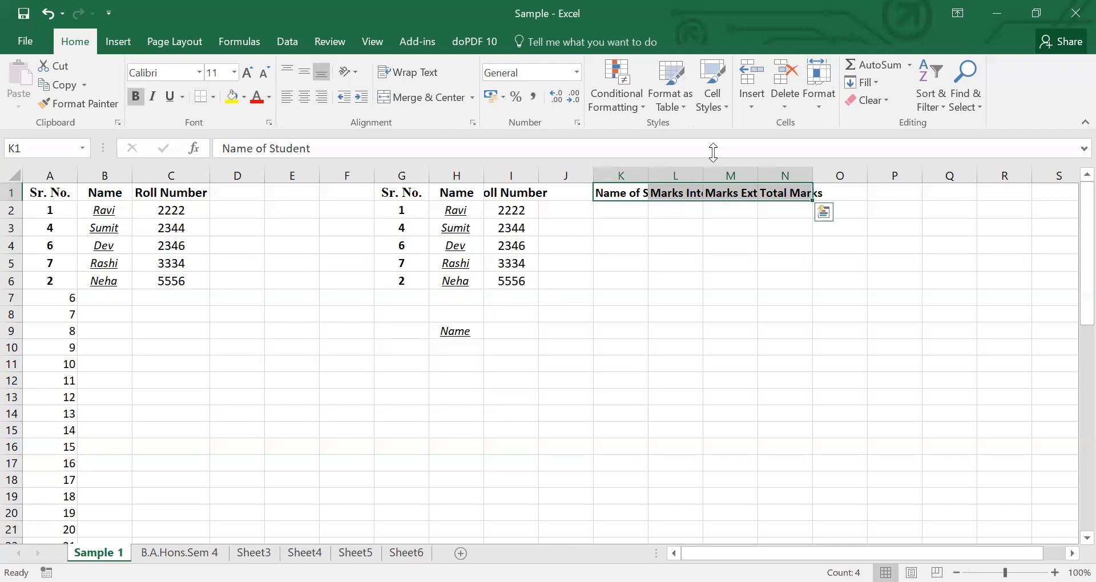
AutoFit the column widths of K to N to the headings in cells K1:N1.
click(812, 98)
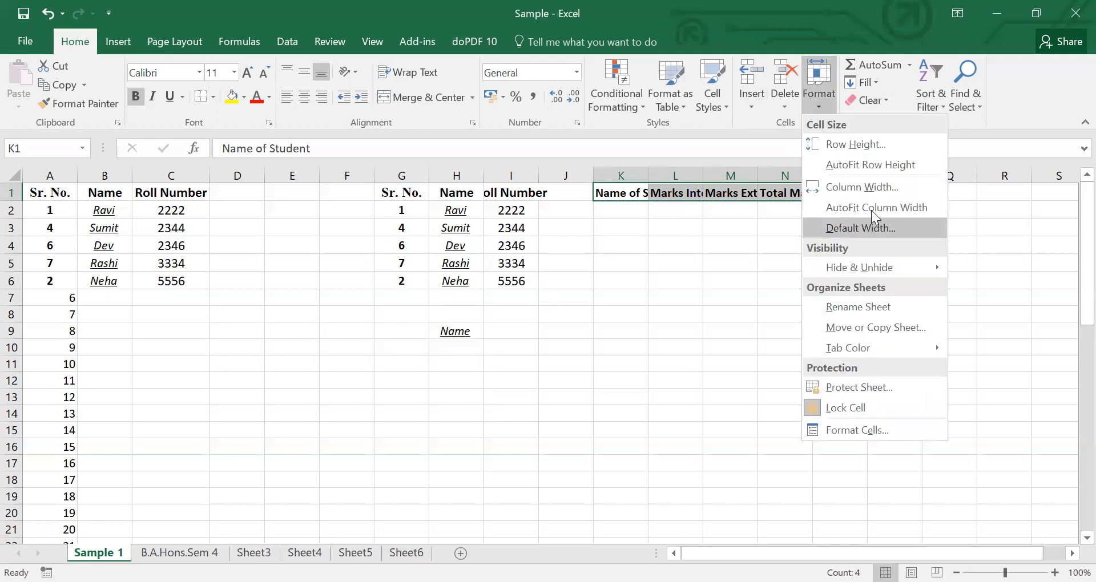
click(876, 209)
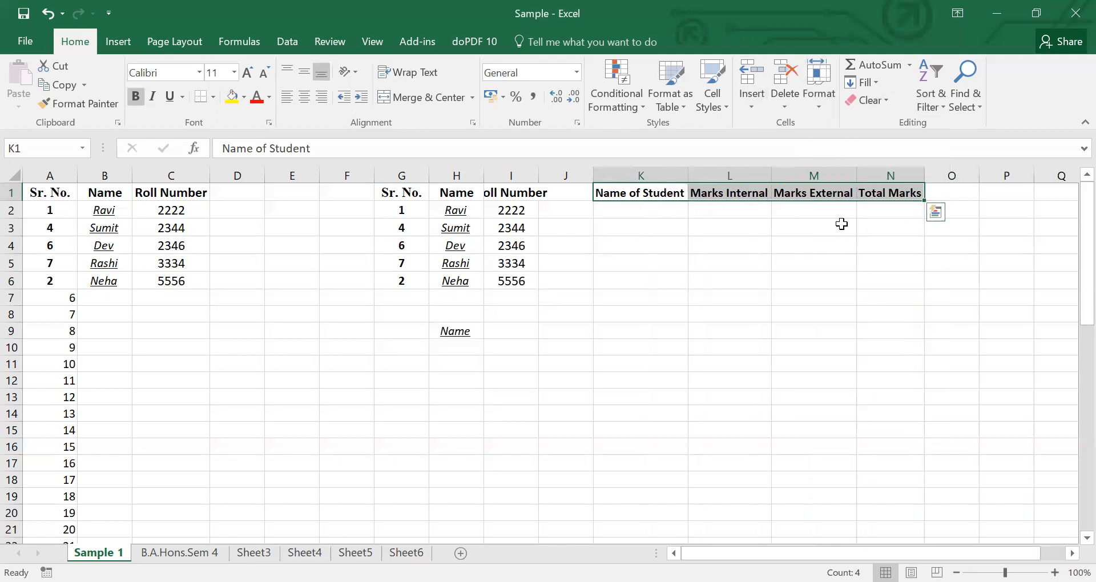
click(842, 226)
Copy the student names in cells H2:H6.
click(666, 212)
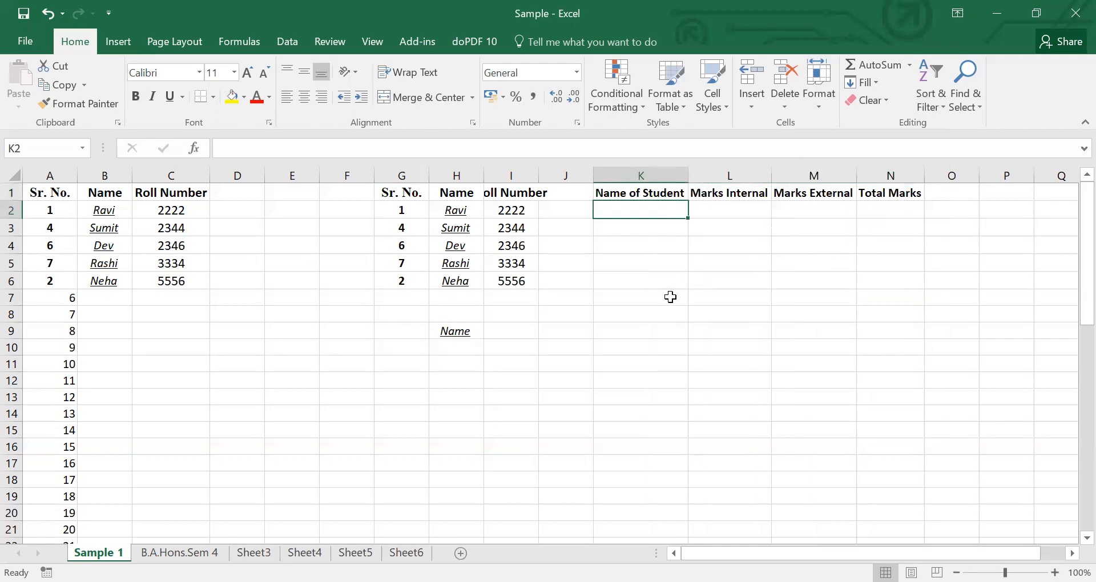
key(Left)
key(Left)
key(Left)
key(Left)
key(Left)
key(Left)
key(Left)
key(Right)
key(Right)
key(Right)
key(Right)
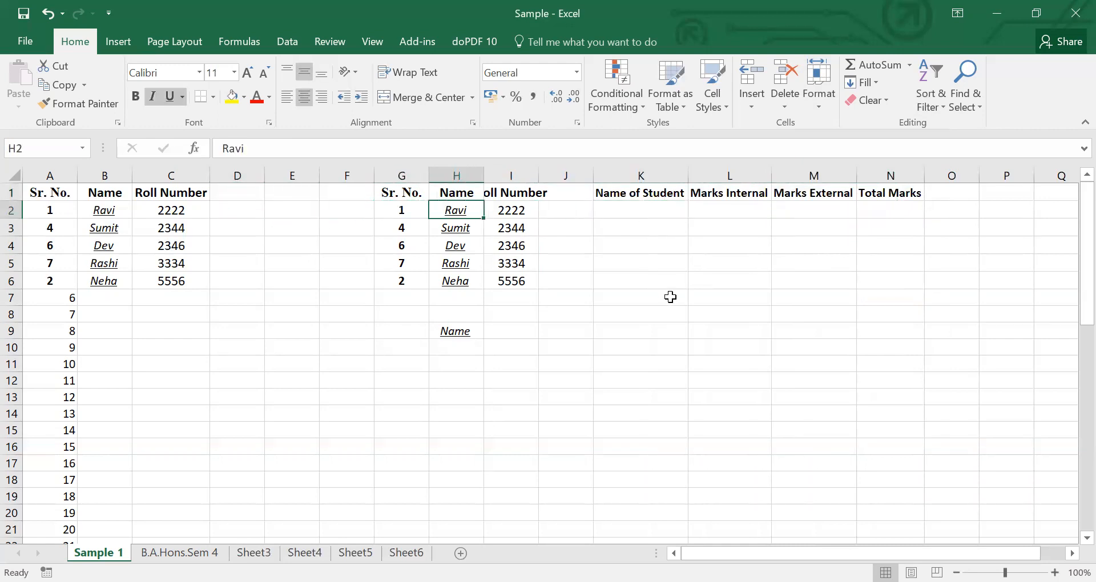
key(shift+Down)
key(shift+Down)
key(shift+Down)
key(shift+Down)
key(ctrl+c)
Paste the copied student names under Name of Student, starting at cell K2.
key(Right)
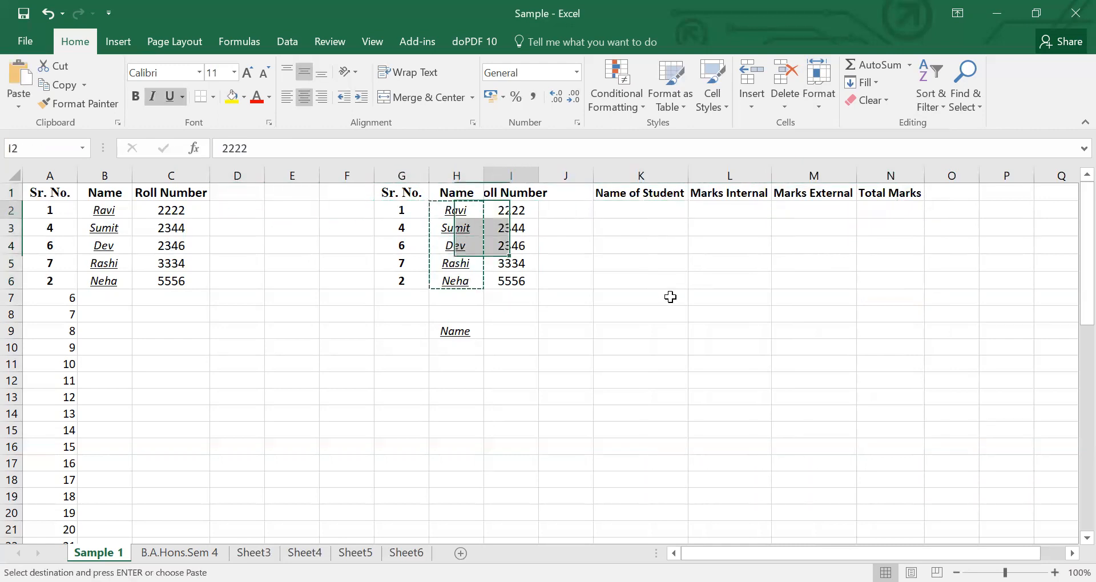
key(Right)
key(Right)
key(ctrl+v)
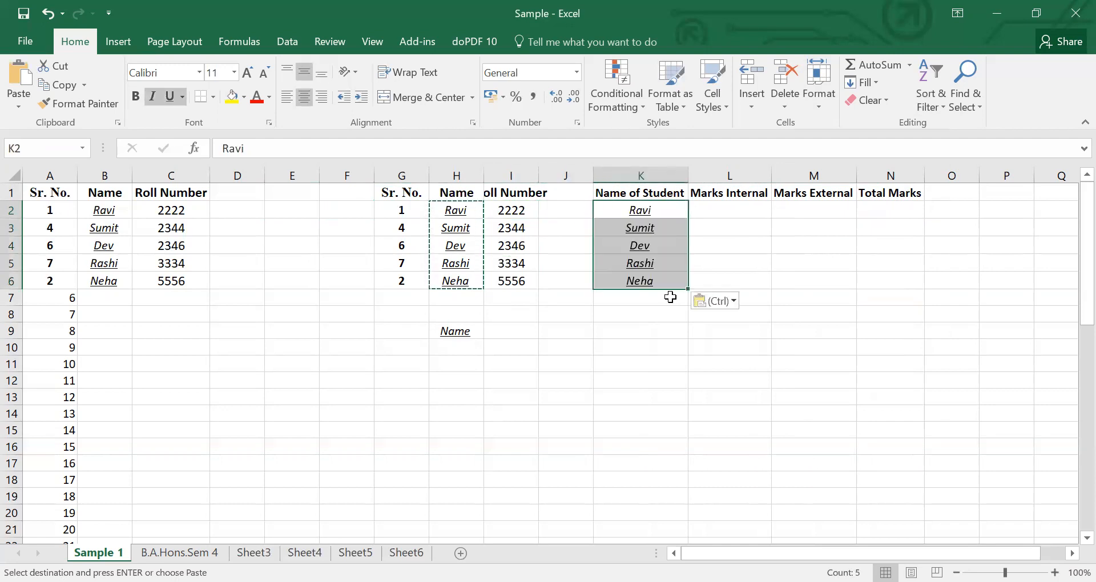
Delete the pasted student names from cells K2:K6 and select cell K2.
click(649, 327)
click(645, 212)
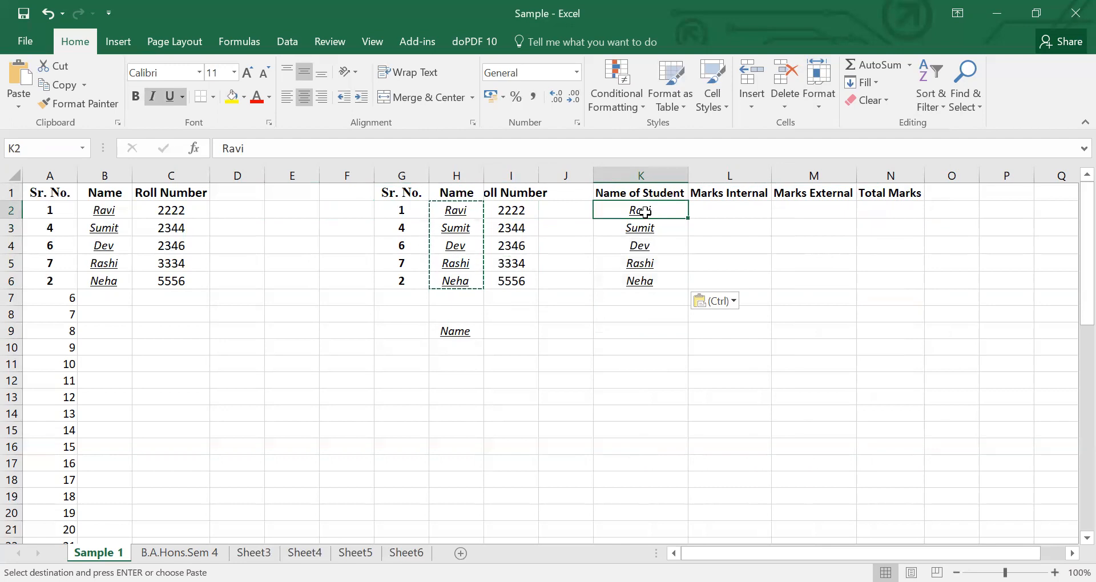
key(shift+Down)
key(shift+Down)
key(shift+Down)
key(shift+Down)
key(Delete)
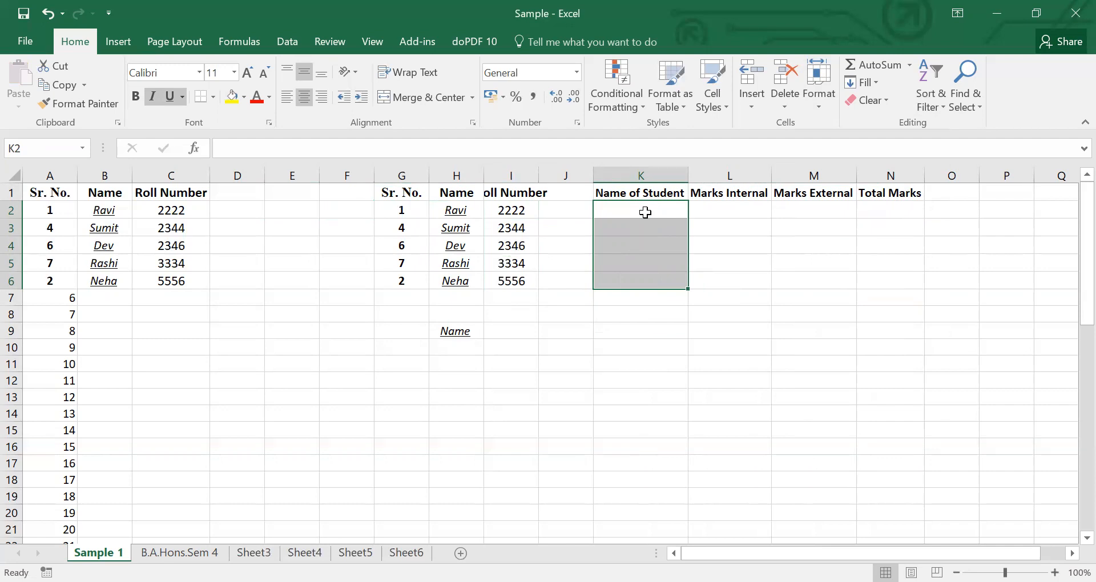
click(645, 212)
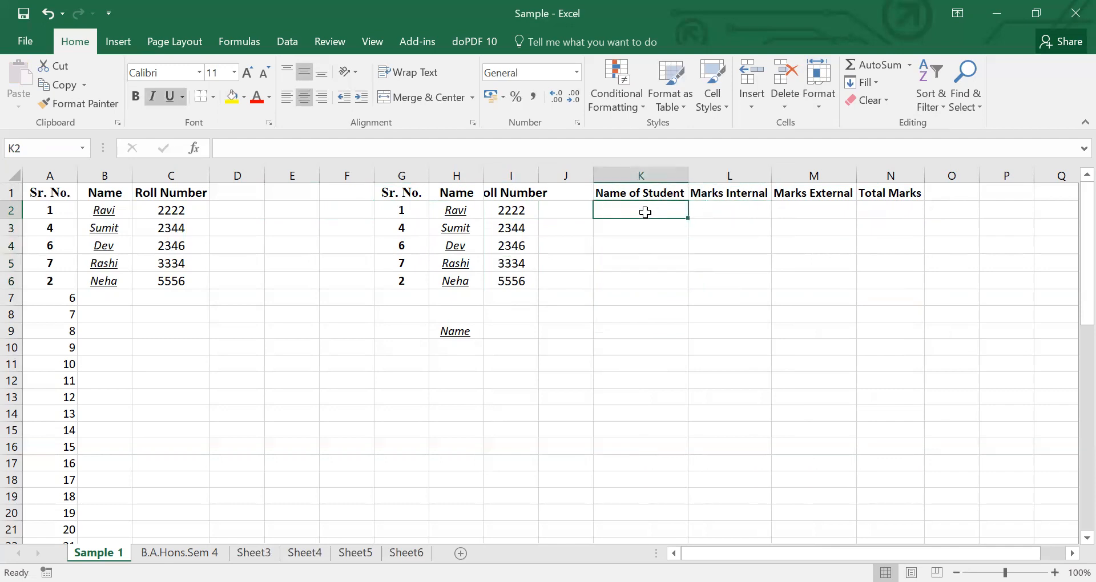
key(shift+Down)
key(shift+Down)
key(shift+Down)
key(shift+Down)
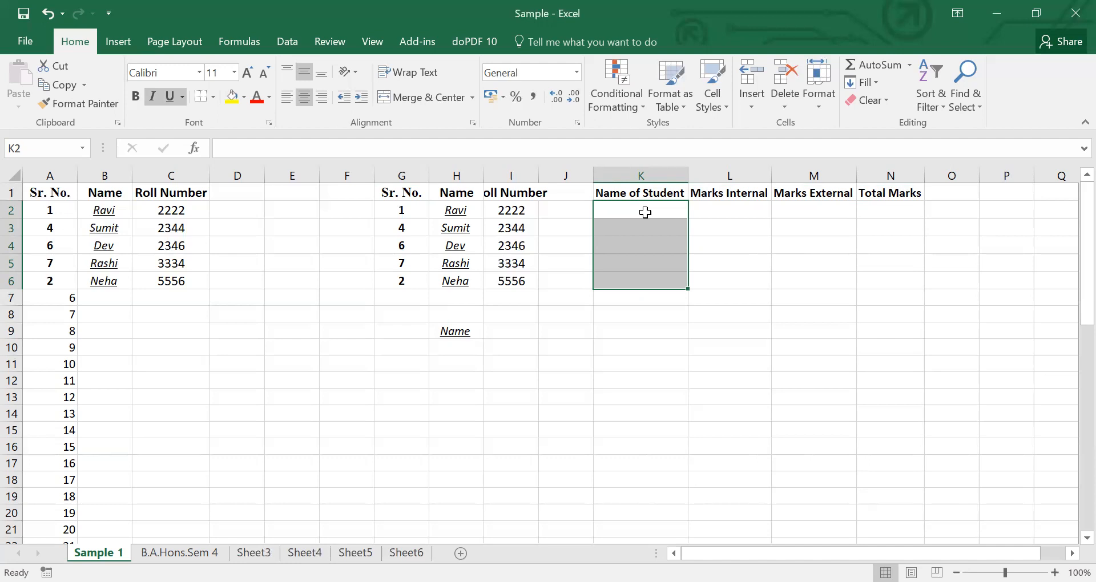
click(277, 42)
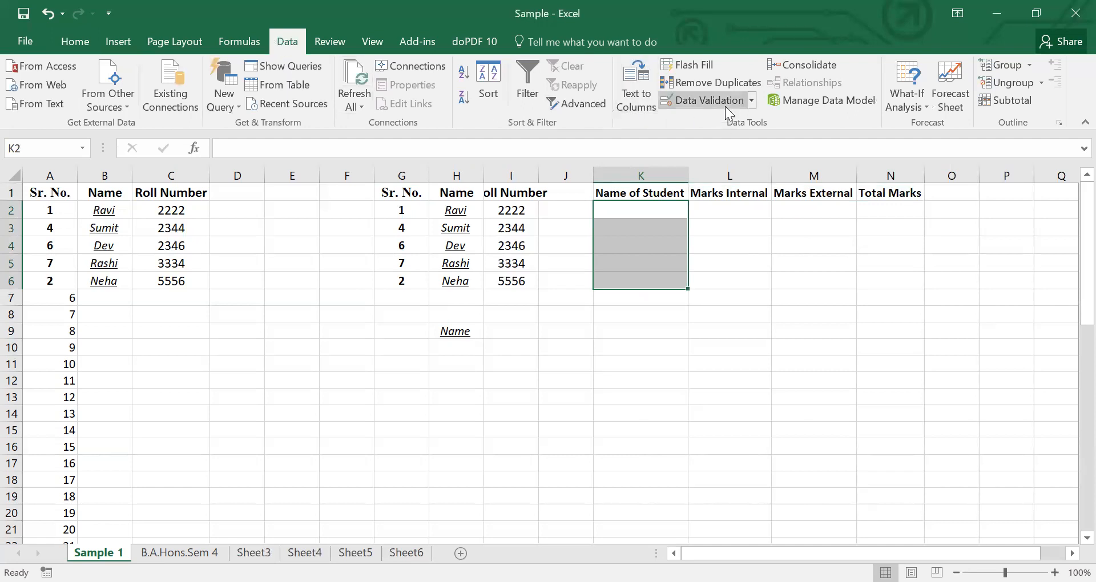
click(708, 100)
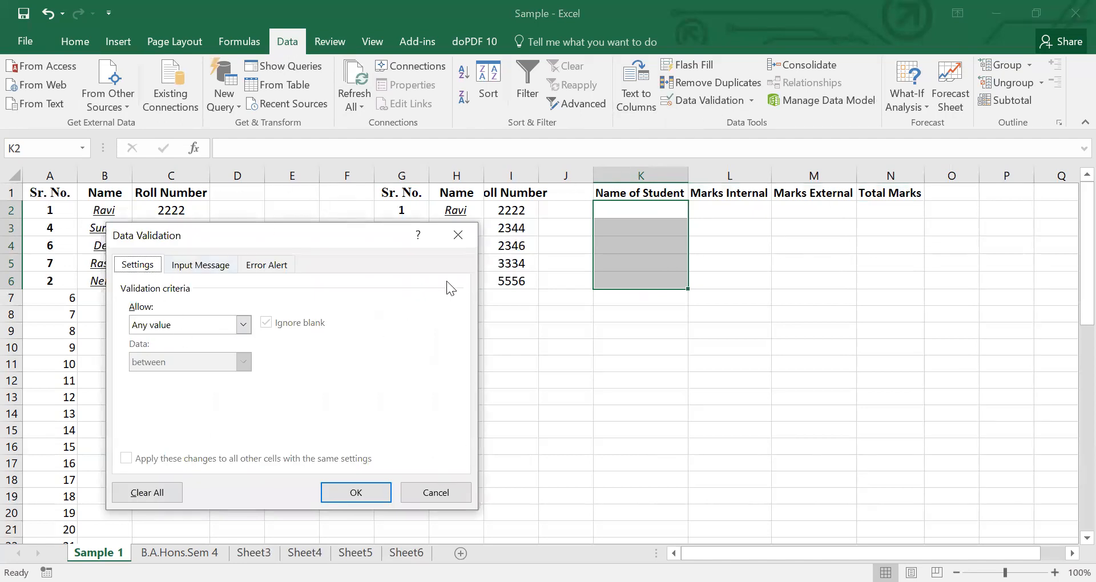
drag(334, 234, 353, 127)
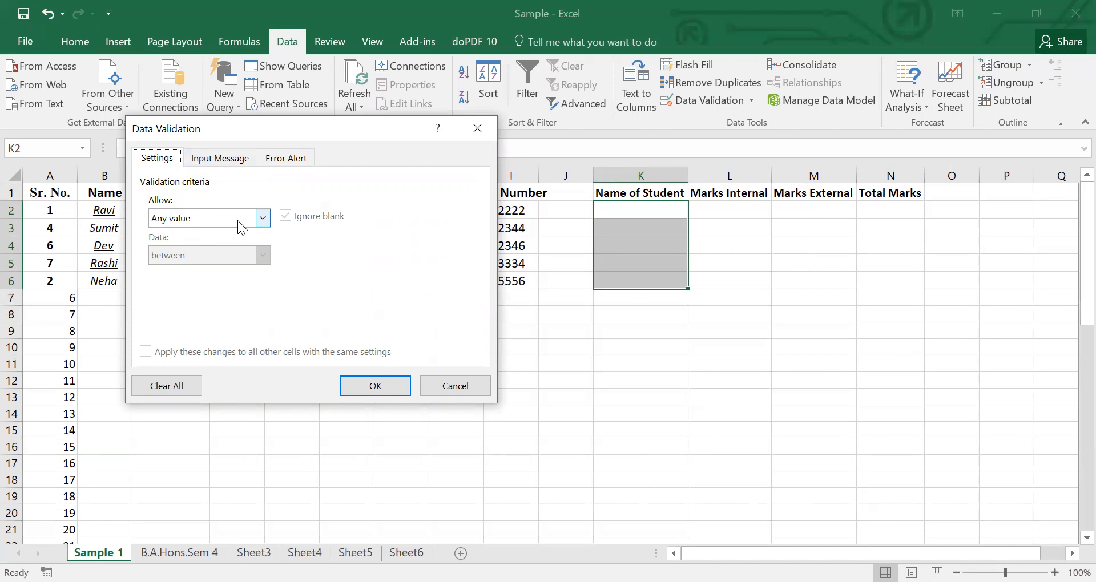
click(264, 219)
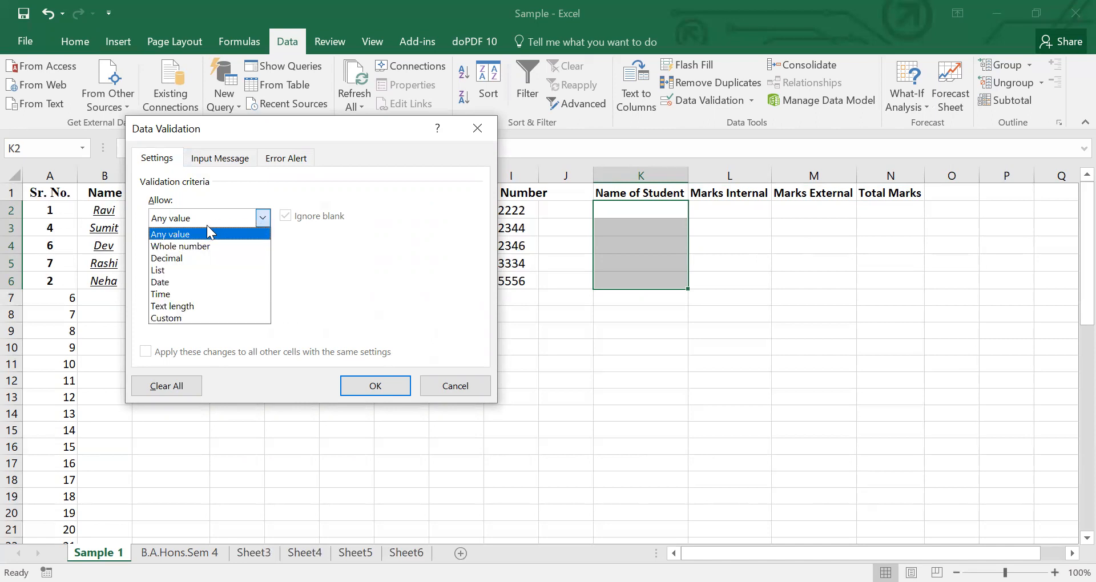
click(199, 307)
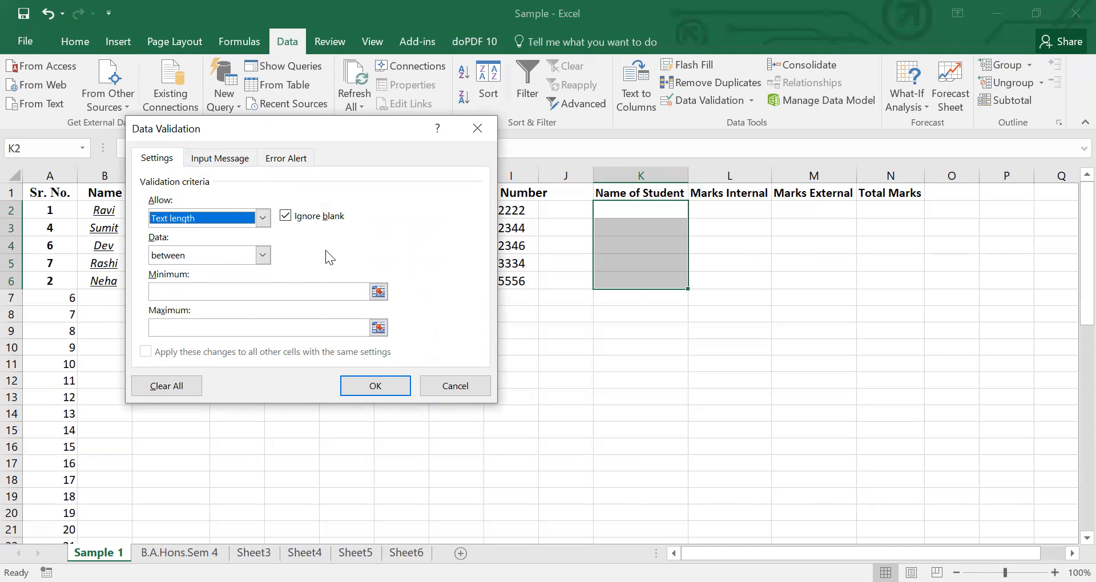
click(455, 390)
click(657, 212)
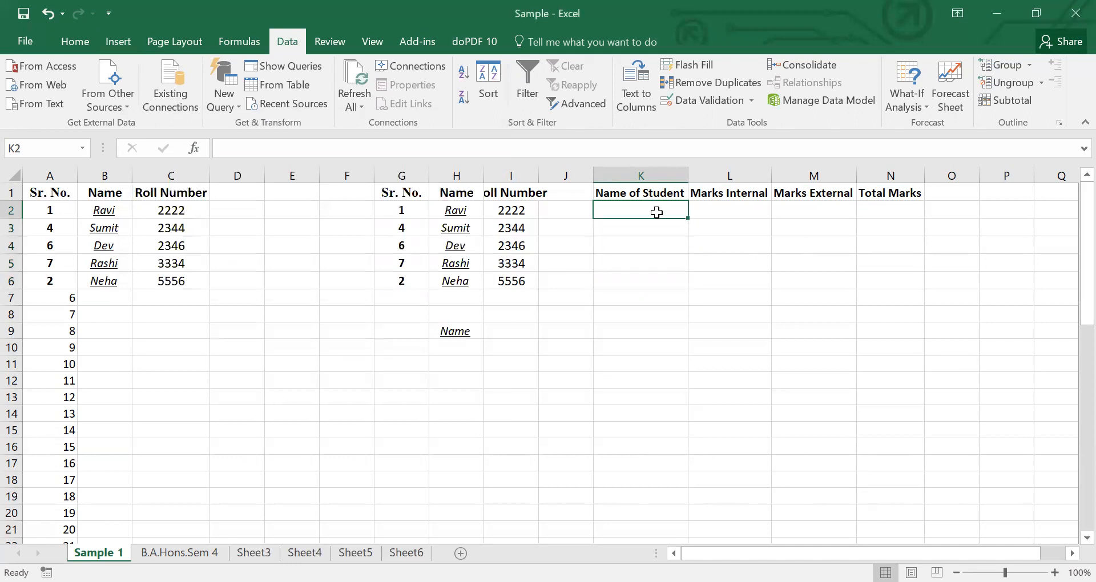
Copy the student names in cells H2:H6 and paste them under Name of Student, starting at cell K2.
click(453, 212)
drag(455, 231, 464, 285)
key(ctrl+c)
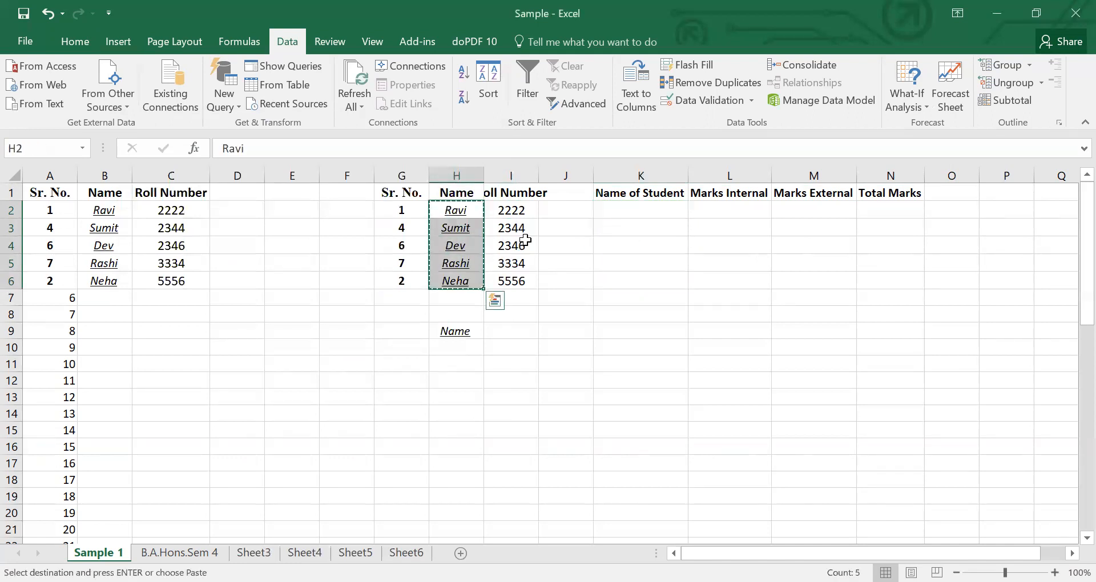
click(621, 206)
key(ctrl+v)
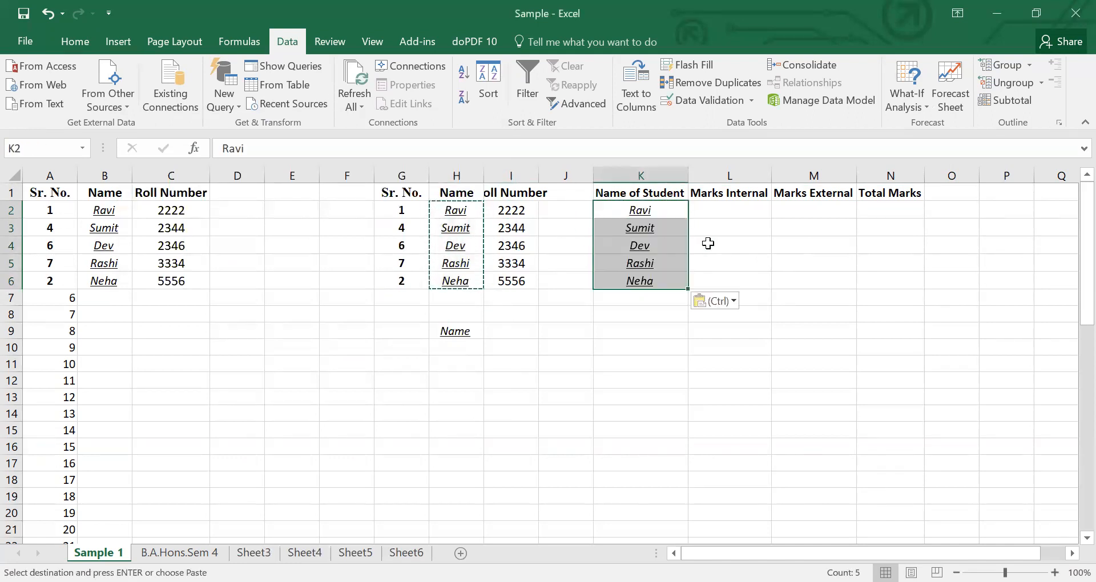
Try writing the marks range 8-15 in cell K8 and delete the entry again.
click(715, 217)
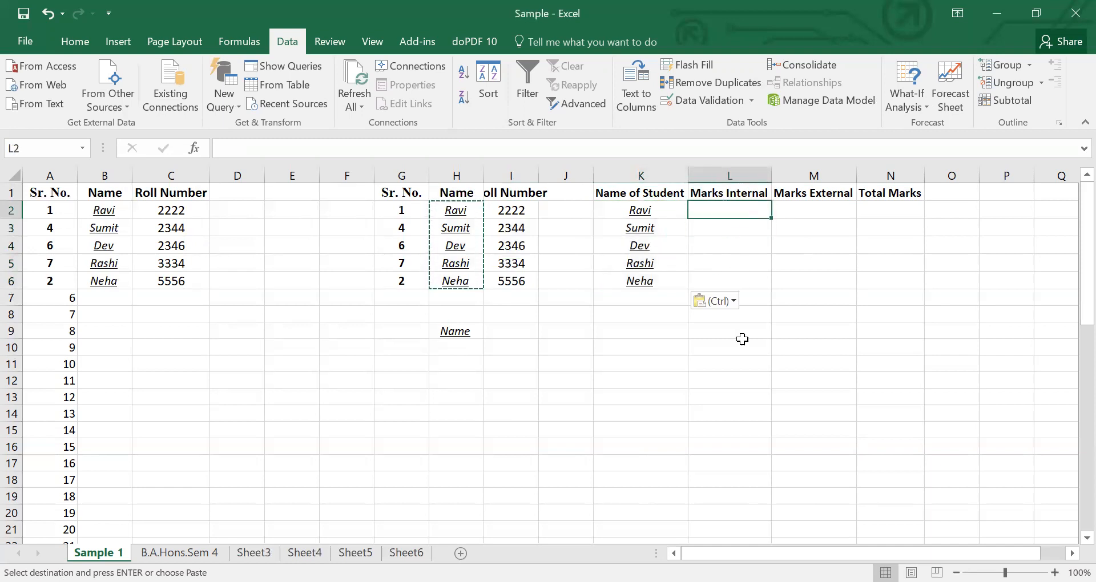
click(656, 319)
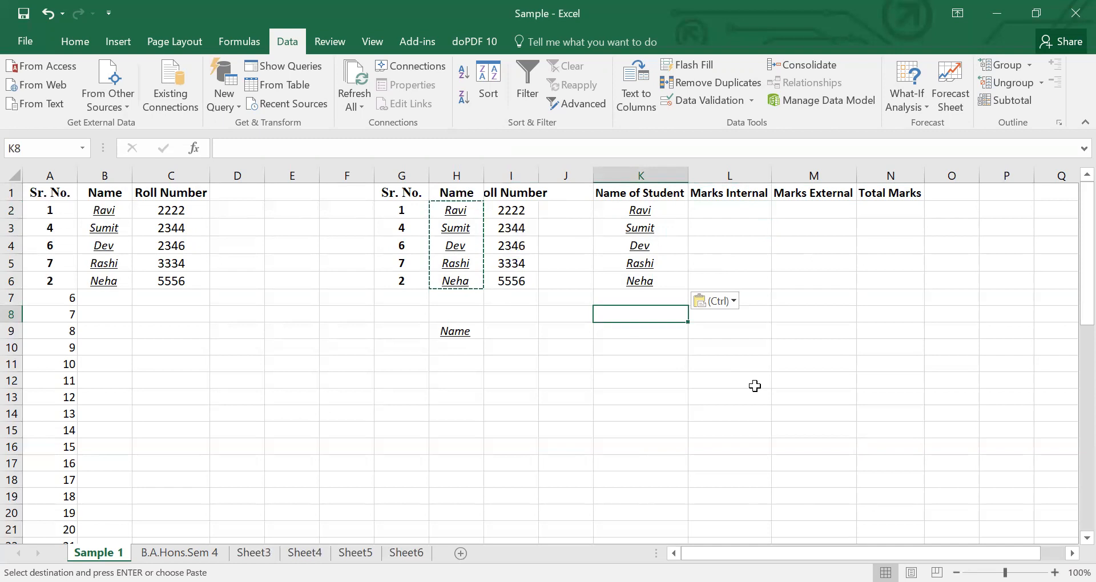
text(8)
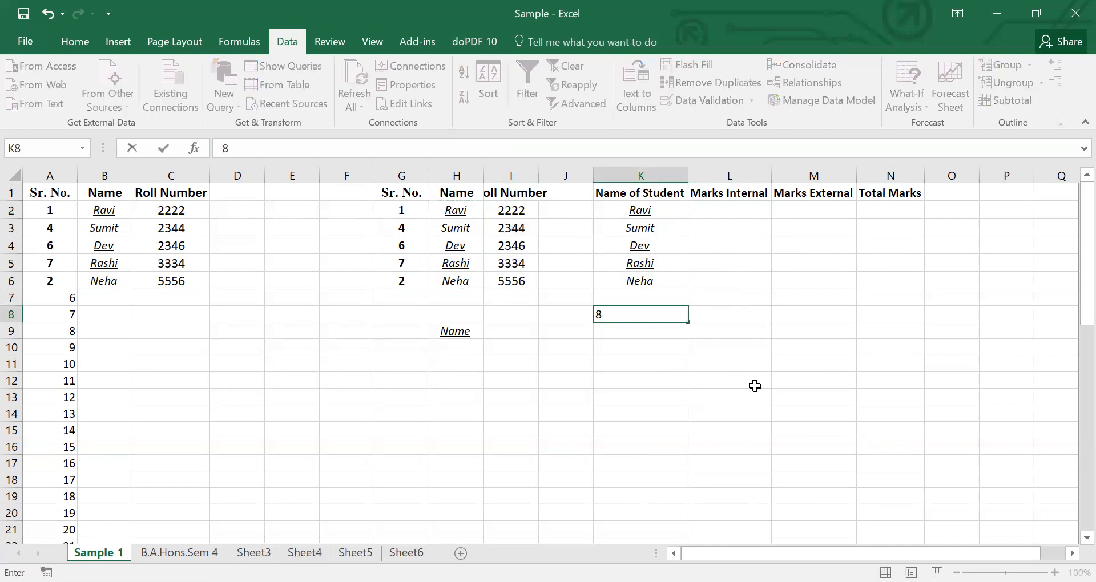
text(-15)
key(Return)
key(Up)
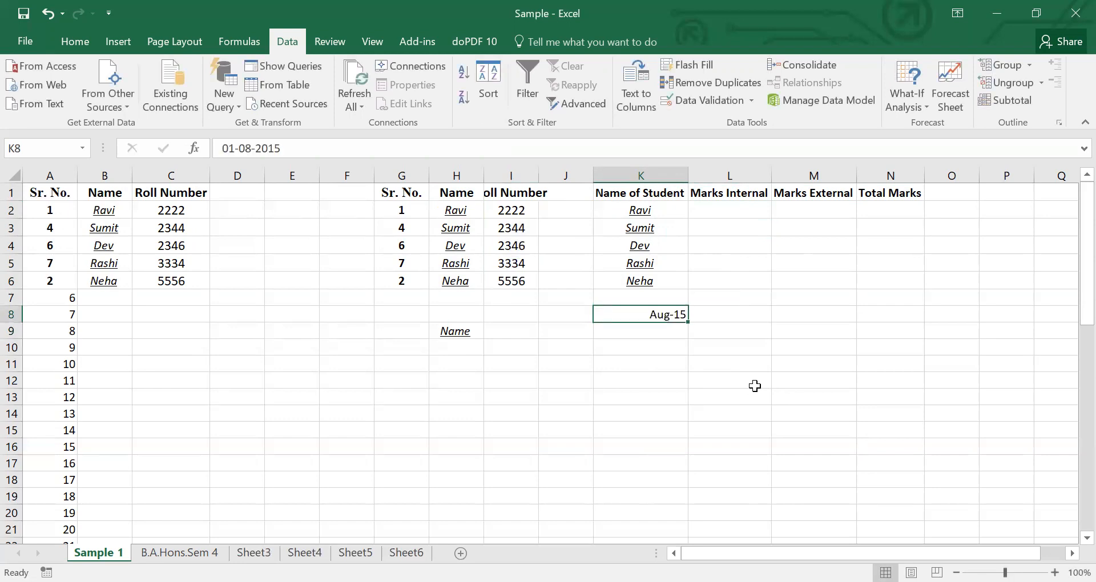
key(Delete)
Apply data validation to the Marks Internal cells L2:L6, allowing only whole numbers between 8 and 15.
click(728, 213)
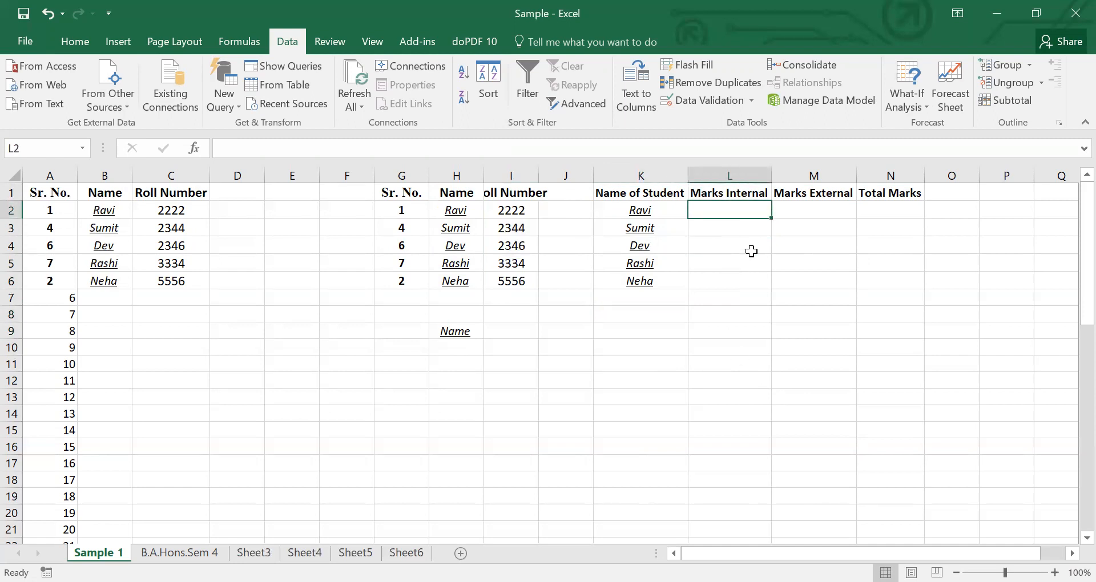
drag(752, 251, 749, 249)
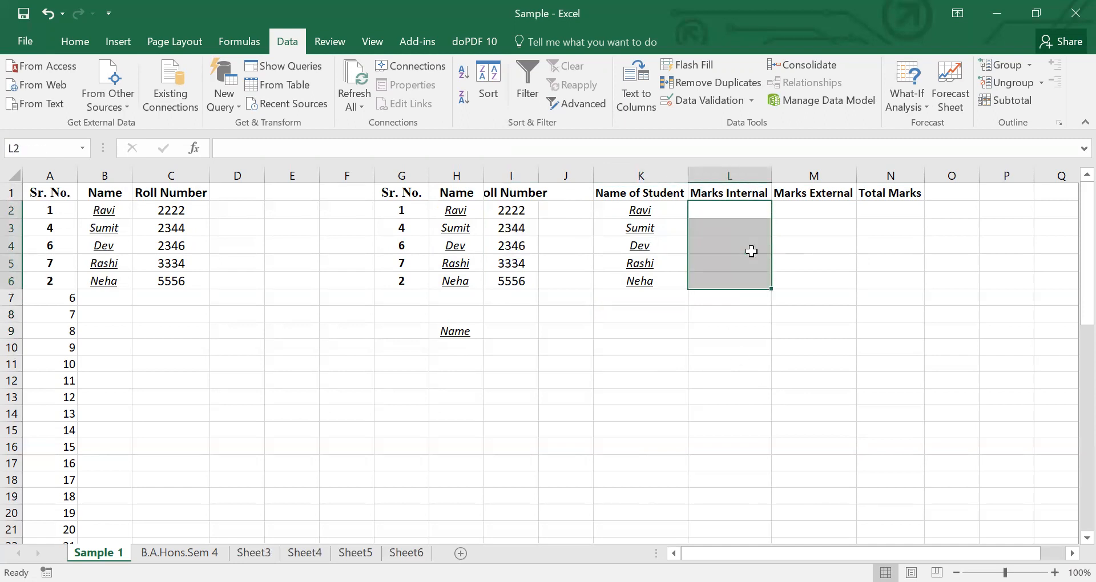
click(720, 105)
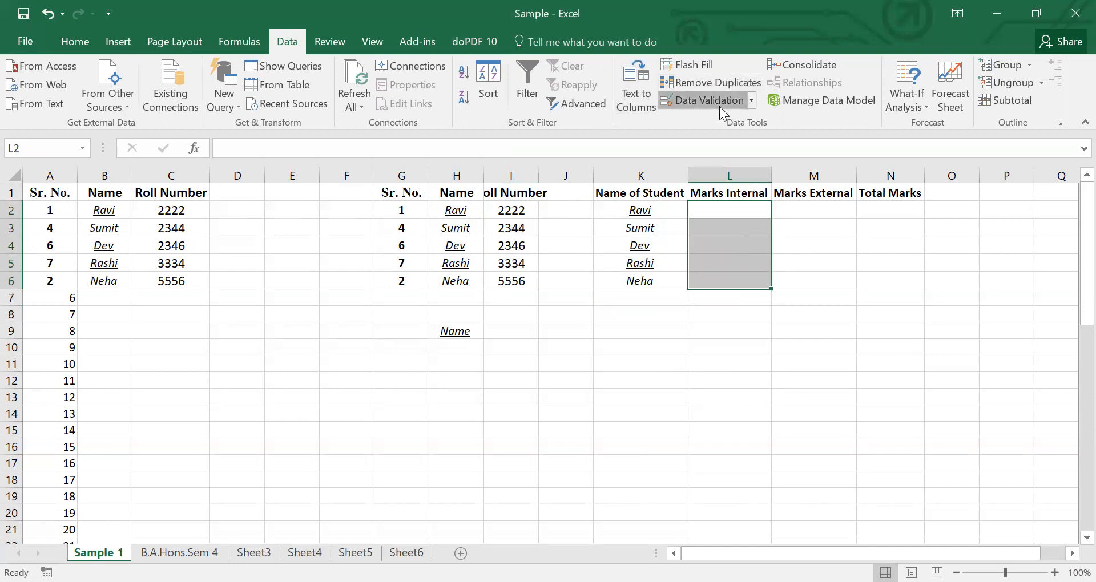
click(264, 218)
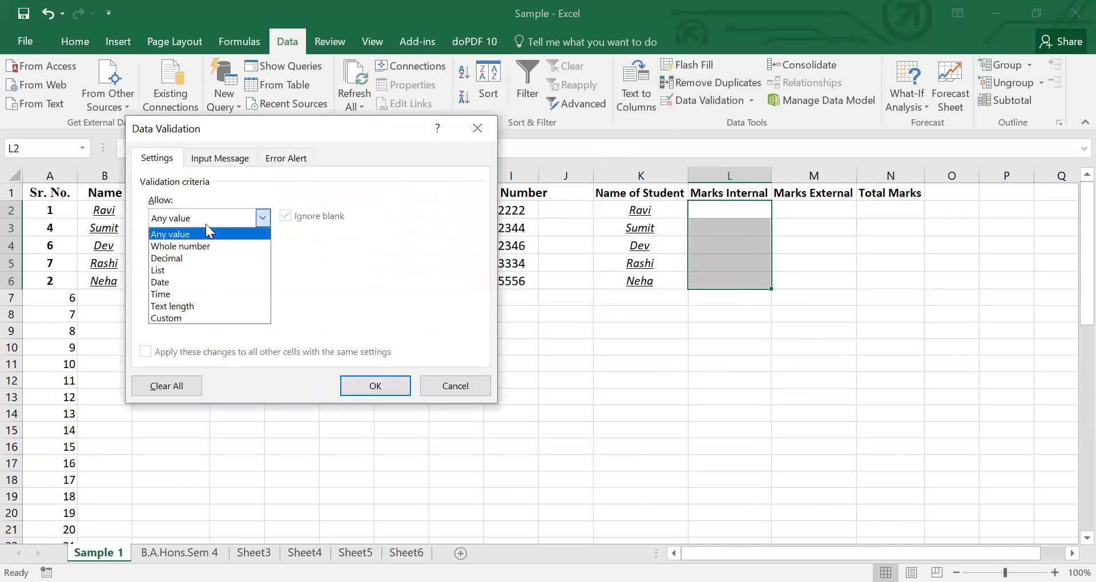
click(189, 249)
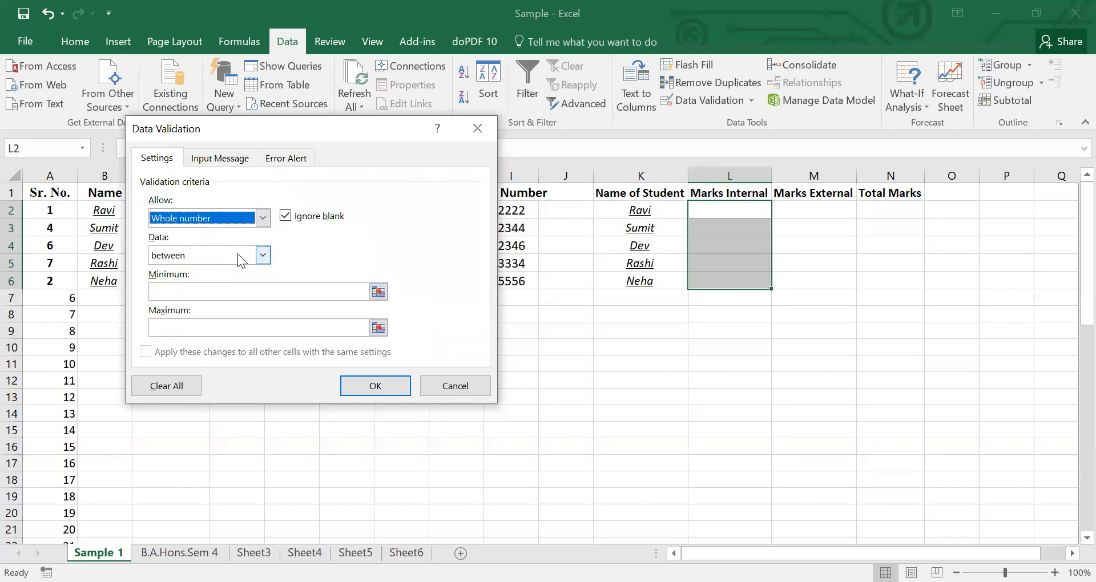
click(263, 256)
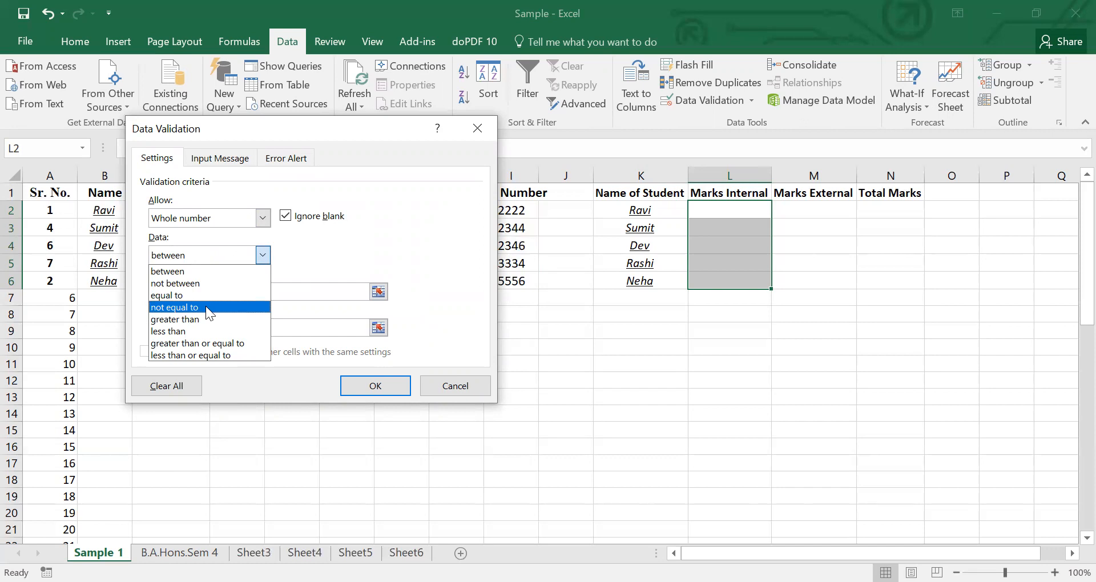
click(203, 275)
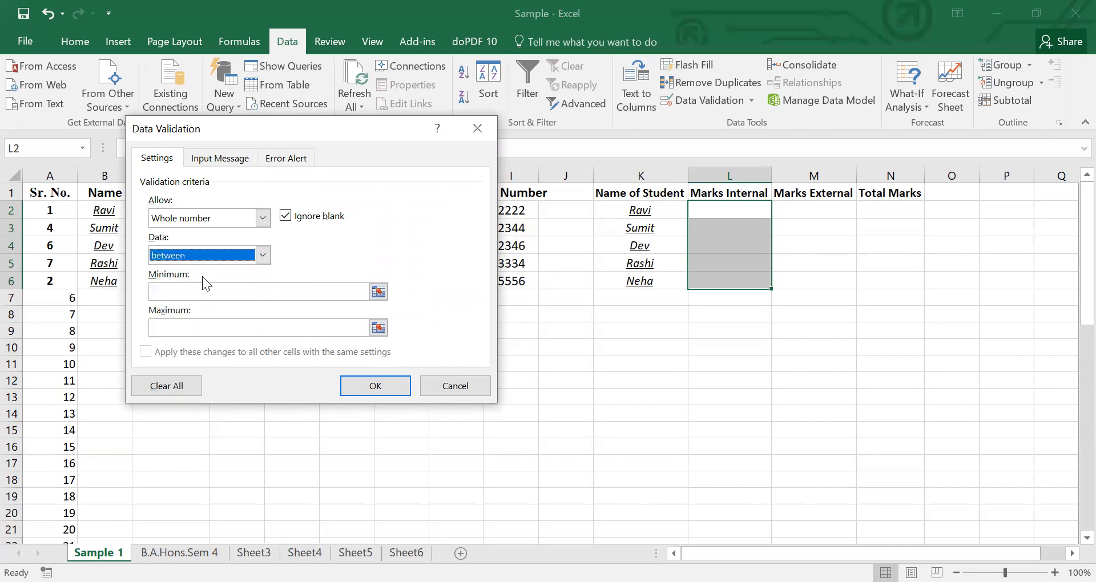
click(244, 293)
text(8)
click(235, 327)
text(15)
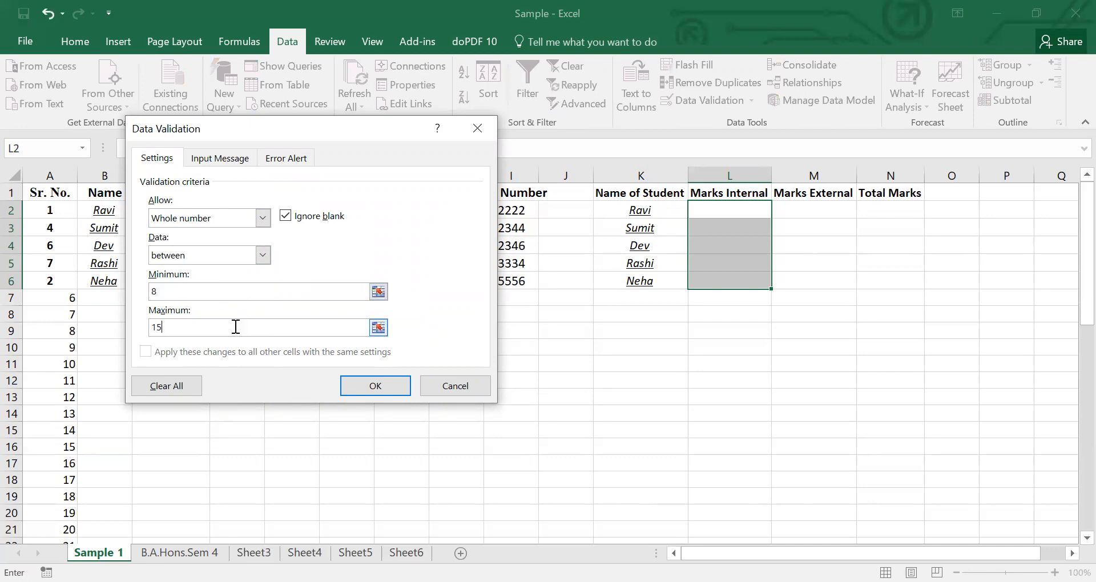
click(352, 384)
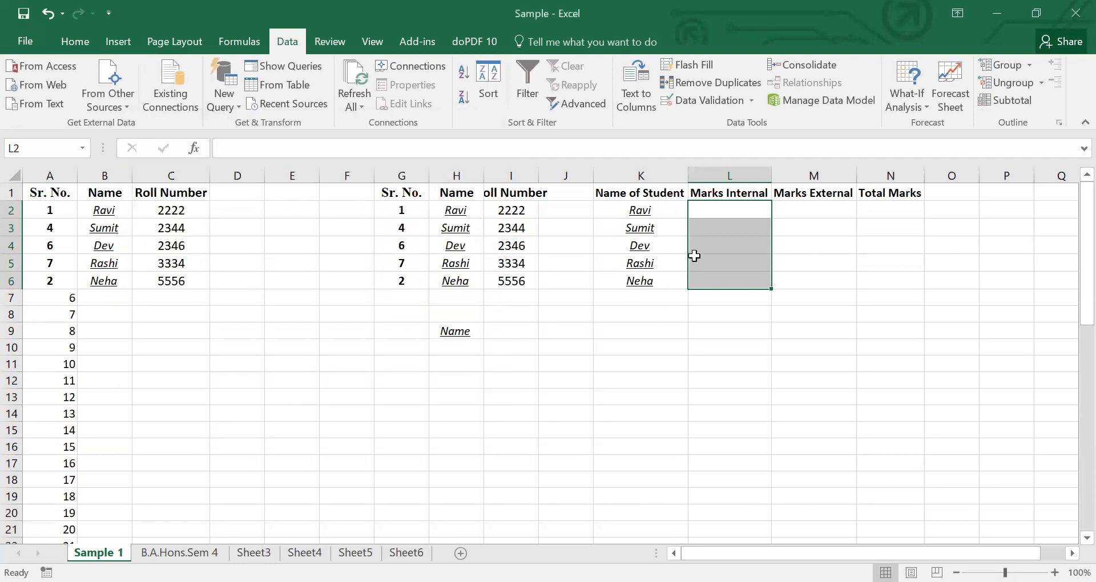
Enter 9 as the internal marks of the first student in cell L2.
click(723, 216)
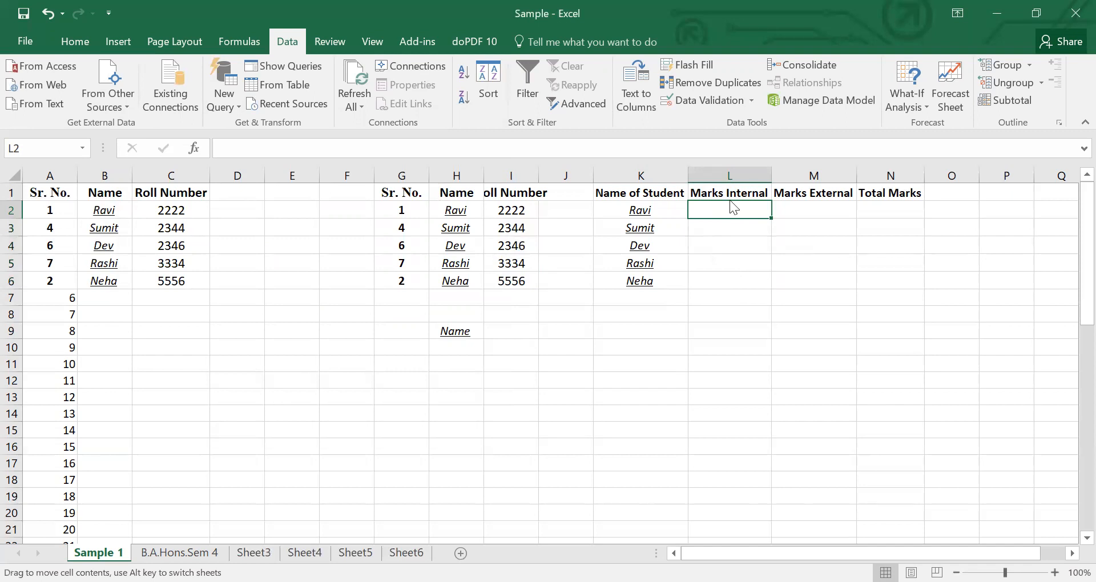
drag(734, 208, 733, 191)
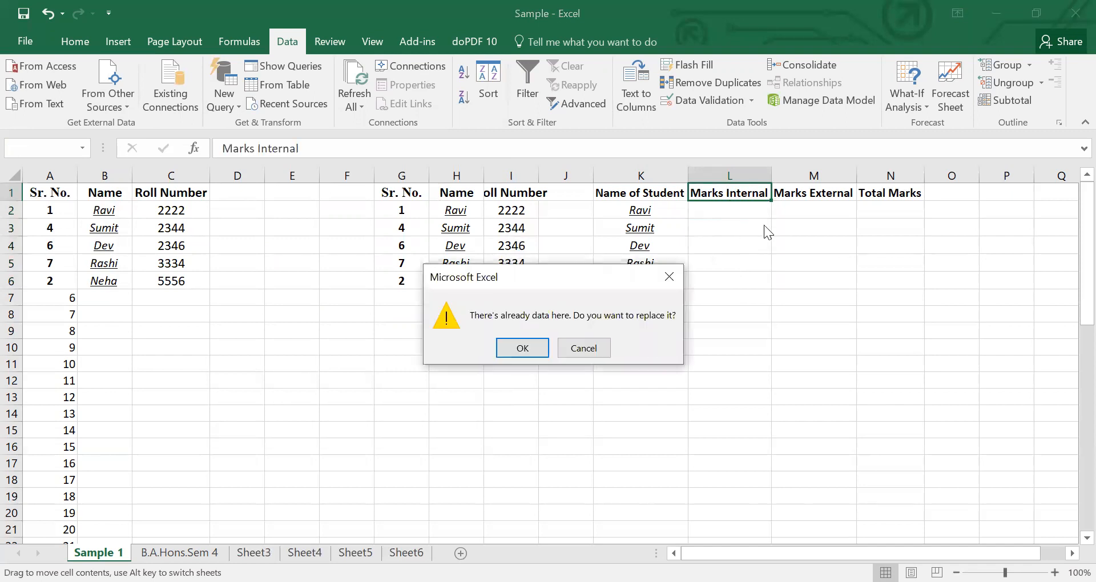
click(598, 354)
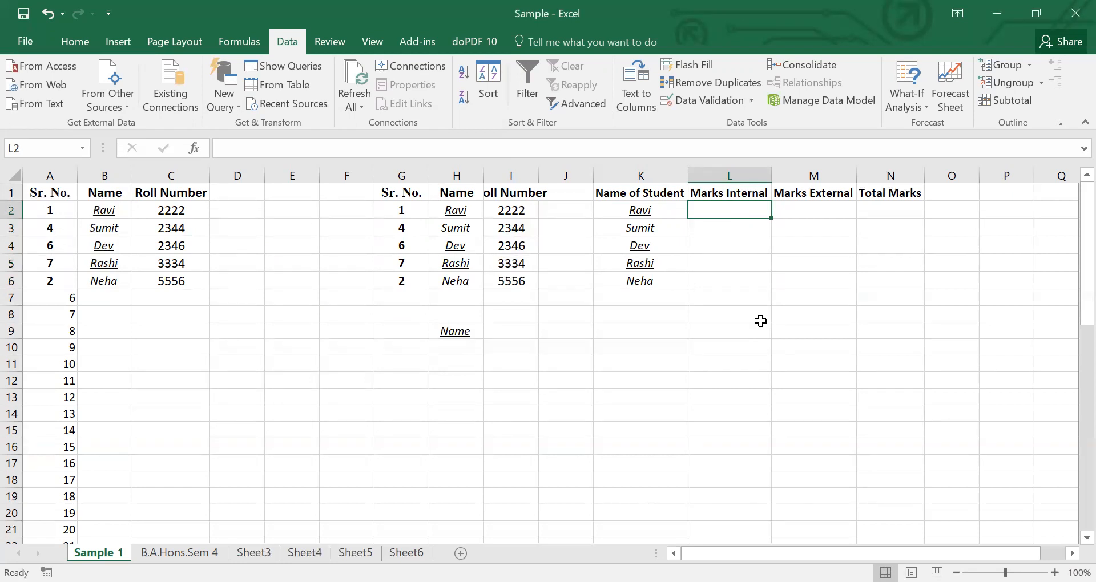
text(9)
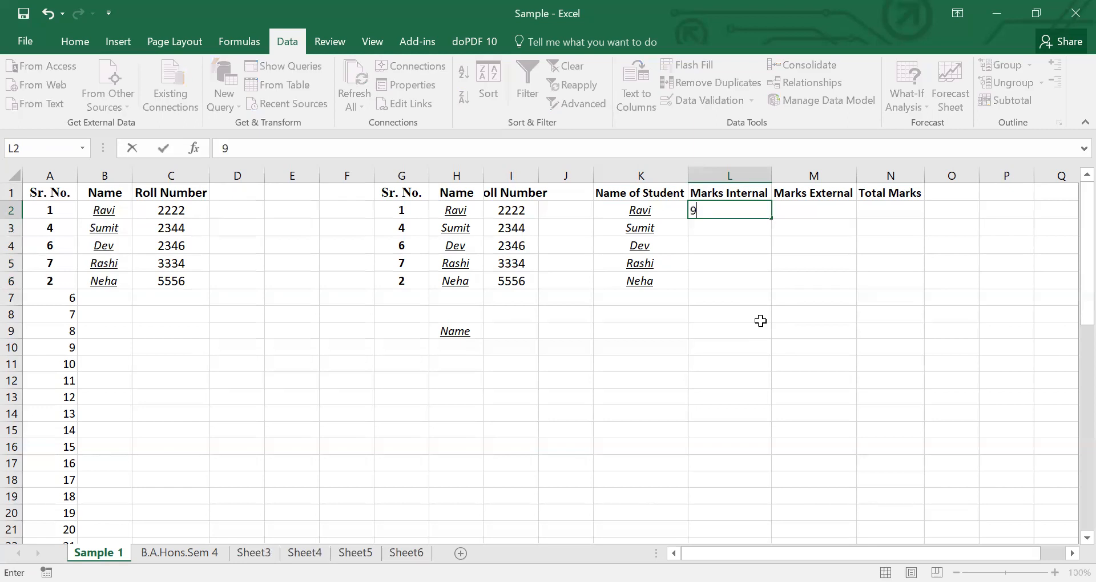
key(Return)
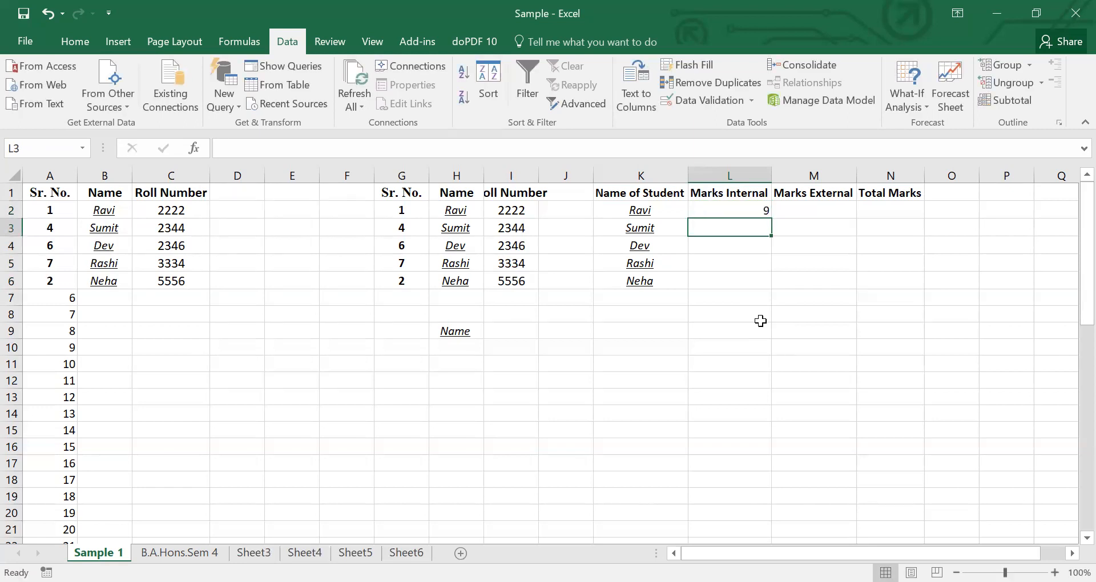
Test the lower validation limit by trying to enter 3 in cell L3.
text(3)
key(Return)
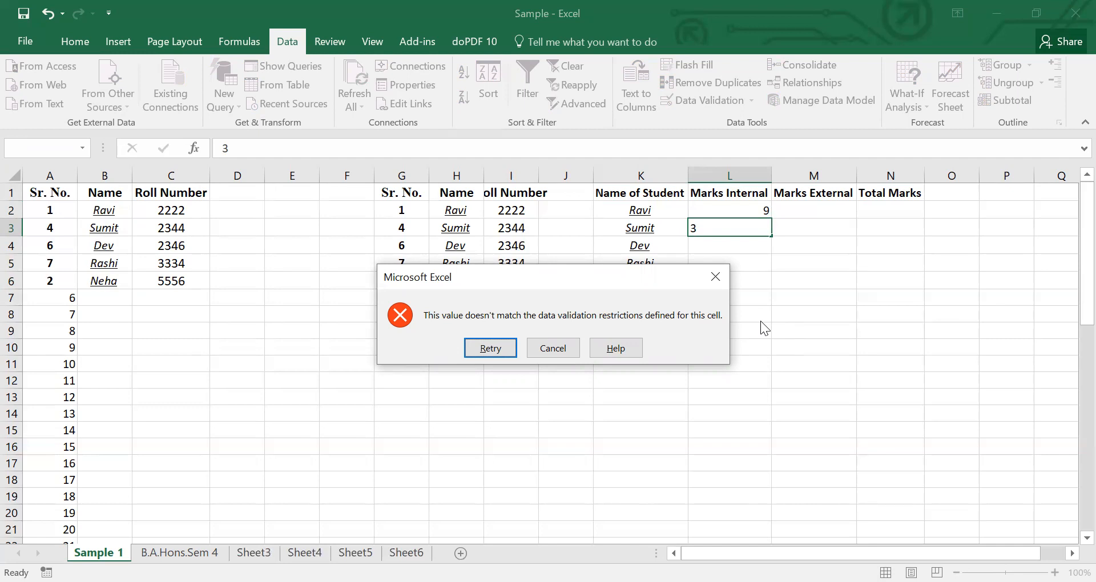
click(556, 348)
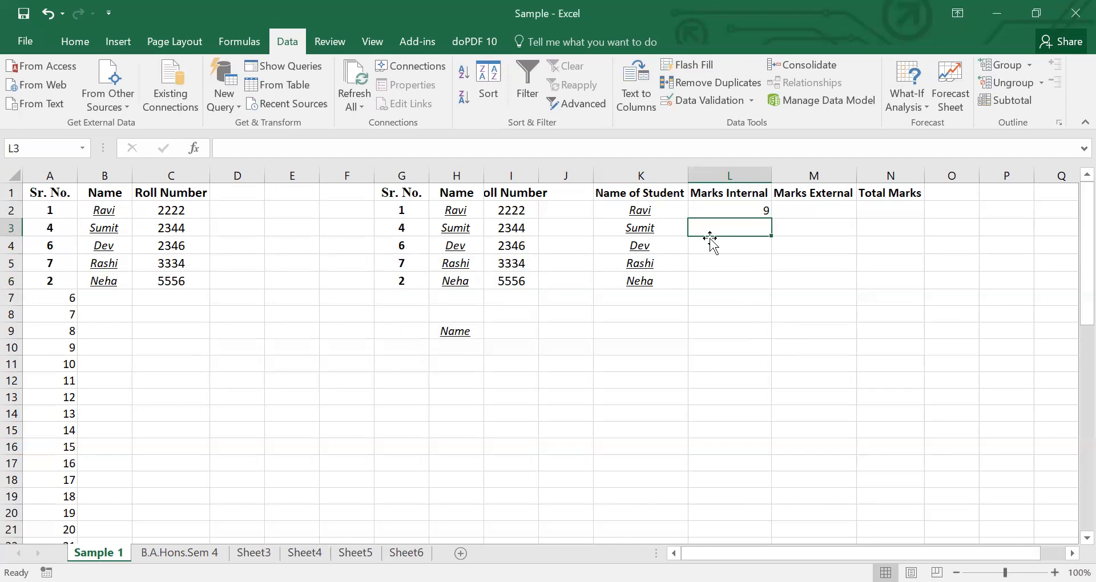
Enter 10 as the internal marks of the second student in cell L3.
text(10)
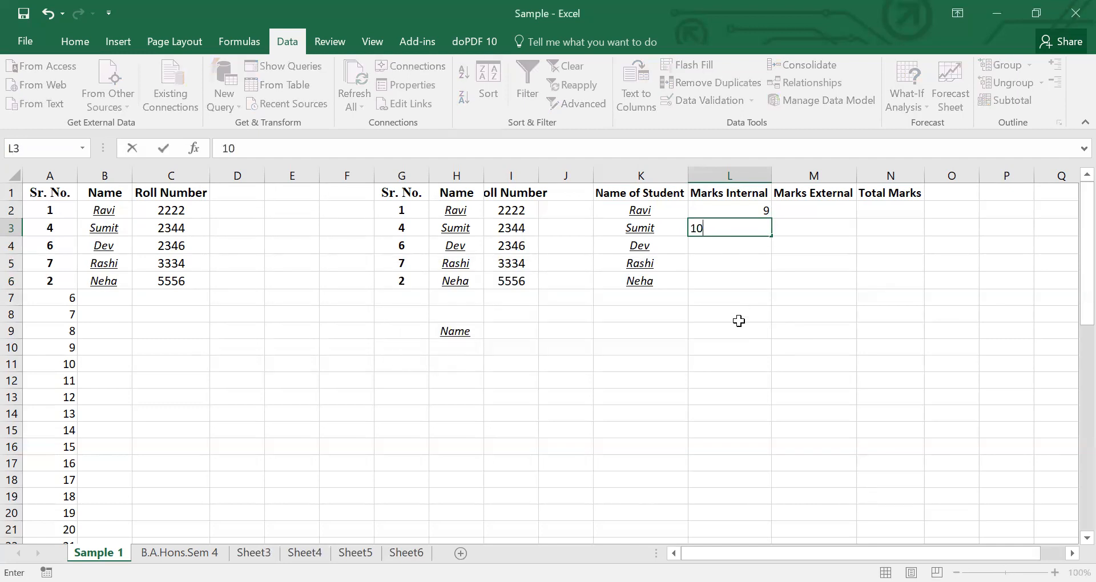
key(Return)
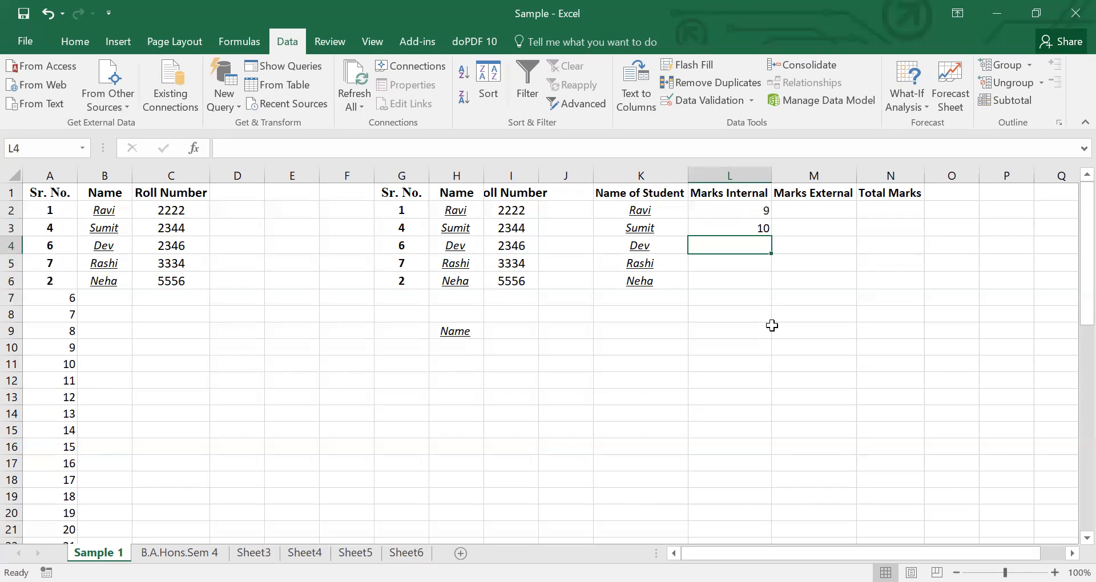
Test the upper validation limit by trying to enter 17 in cell L4.
text(17)
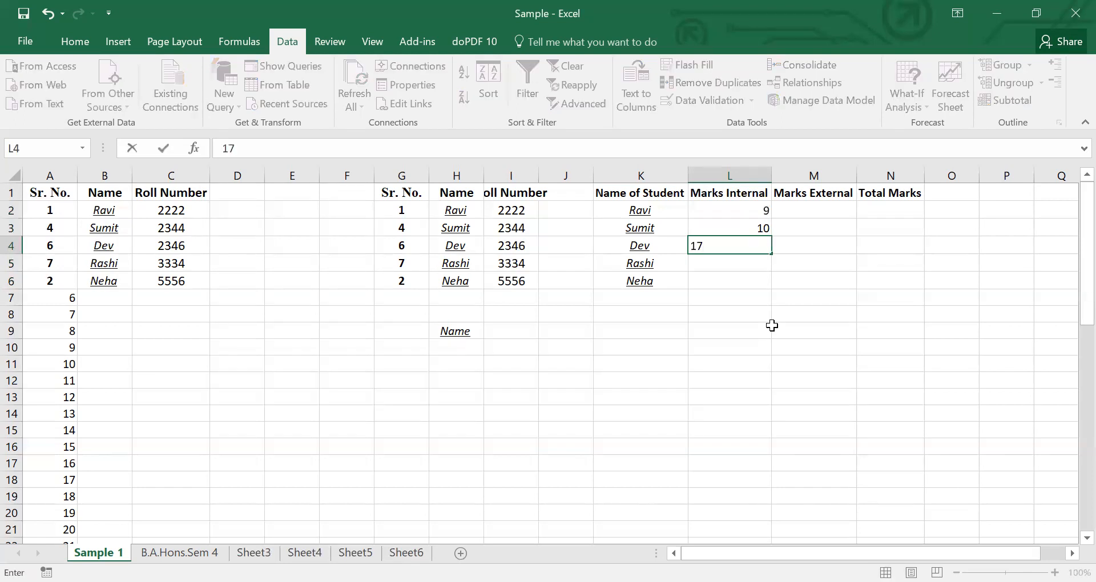
key(Return)
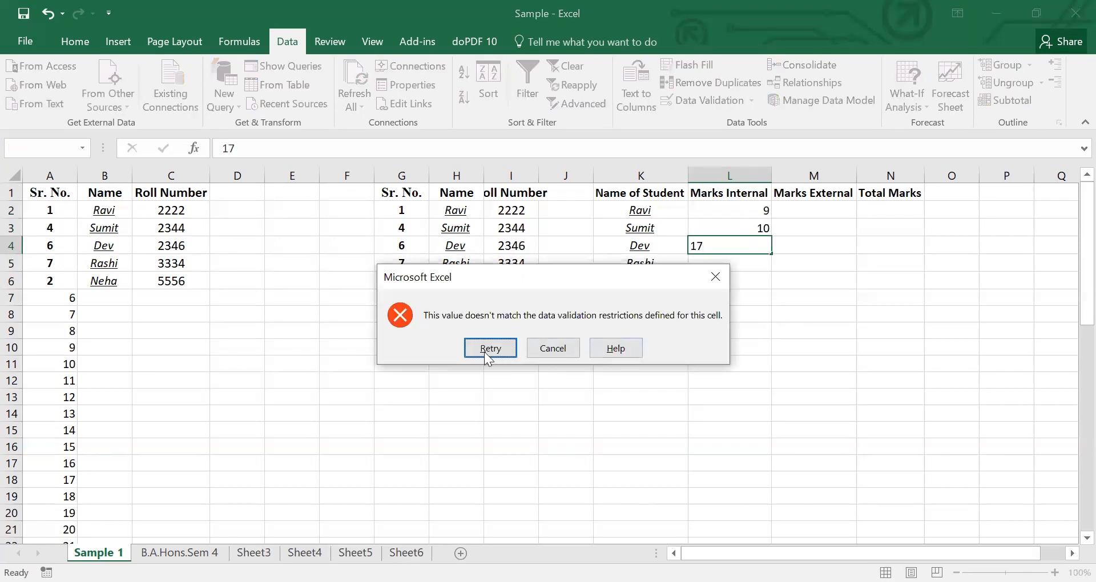
click(553, 348)
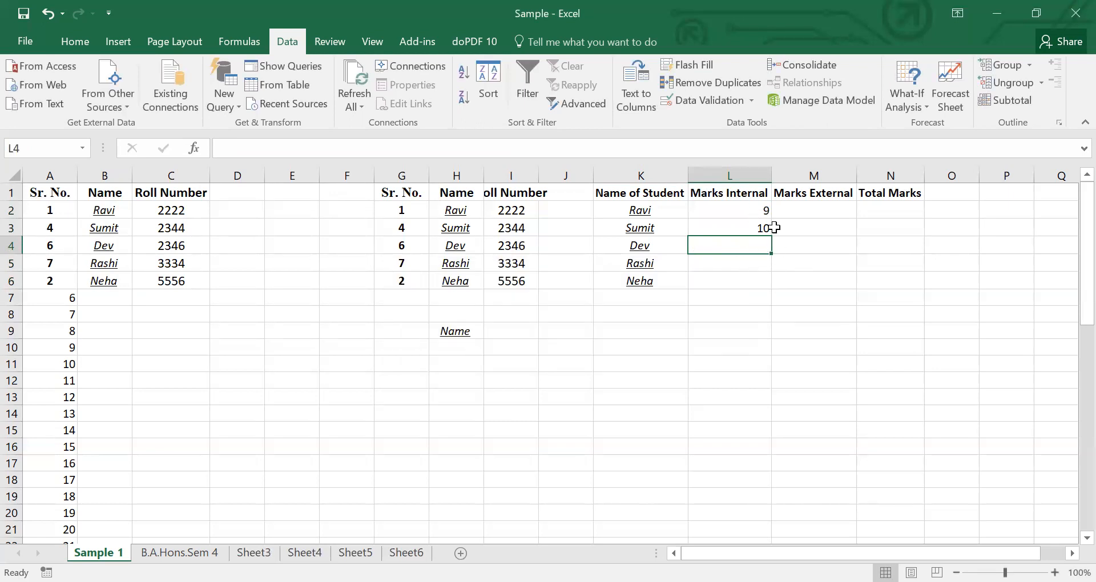
Enter 12 as the internal marks of the remaining three students in cells L4:L6.
text(12)
key(Return)
text(12)
key(Return)
text(12)
key(Return)
Restrict the external marks cells M2:M6 to whole numbers between 50 and 75 with data validation.
key(Up)
key(Right)
key(Up)
key(Up)
key(Up)
key(Up)
key(Up)
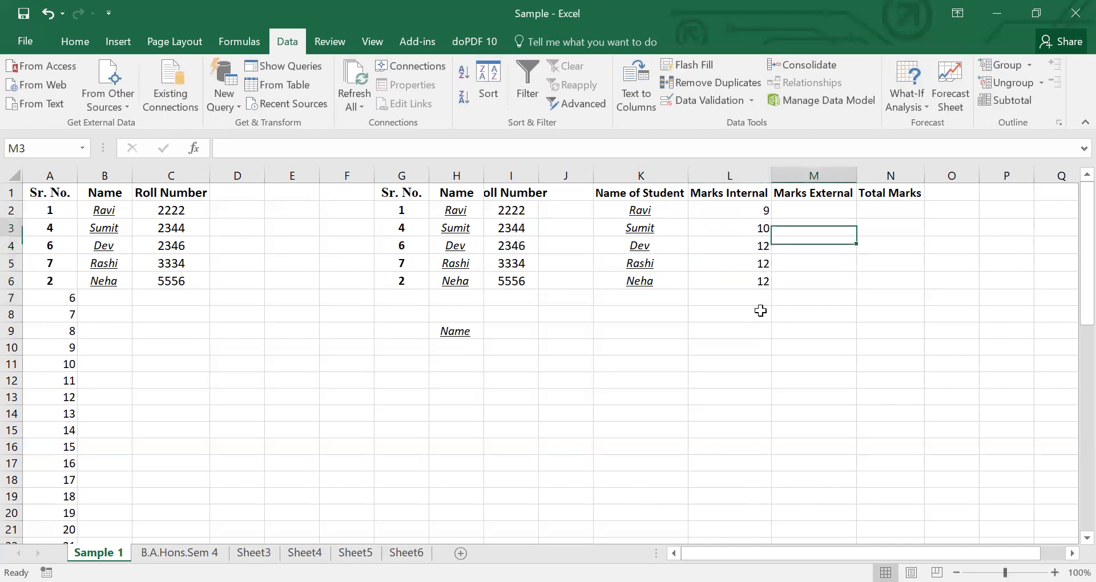
key(Down)
key(shift+Down)
key(shift+Down)
key(shift+Down)
key(shift+Down)
key(shift+Down)
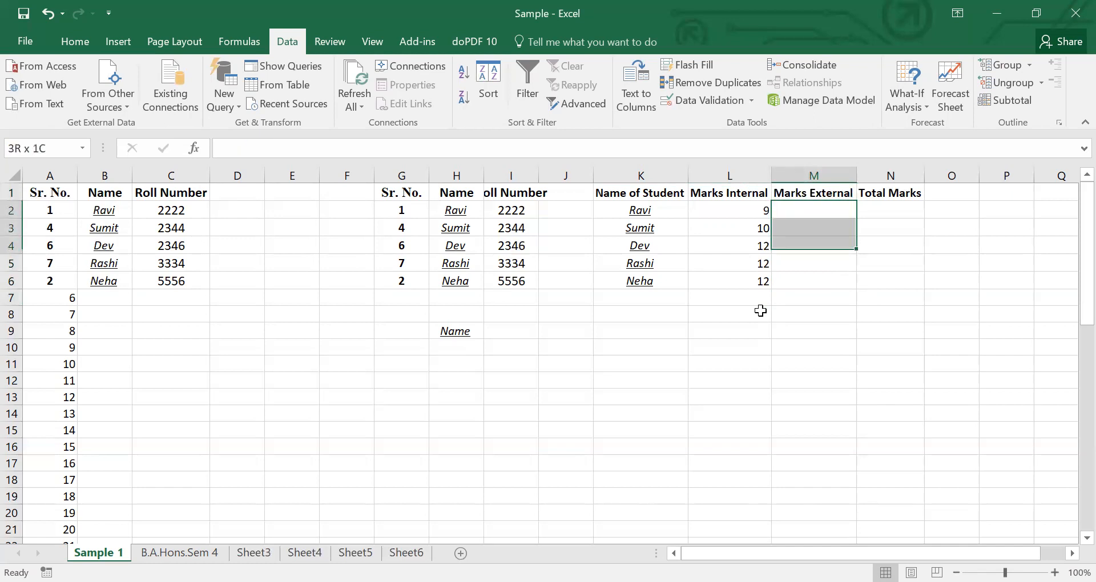
key(shift+Up)
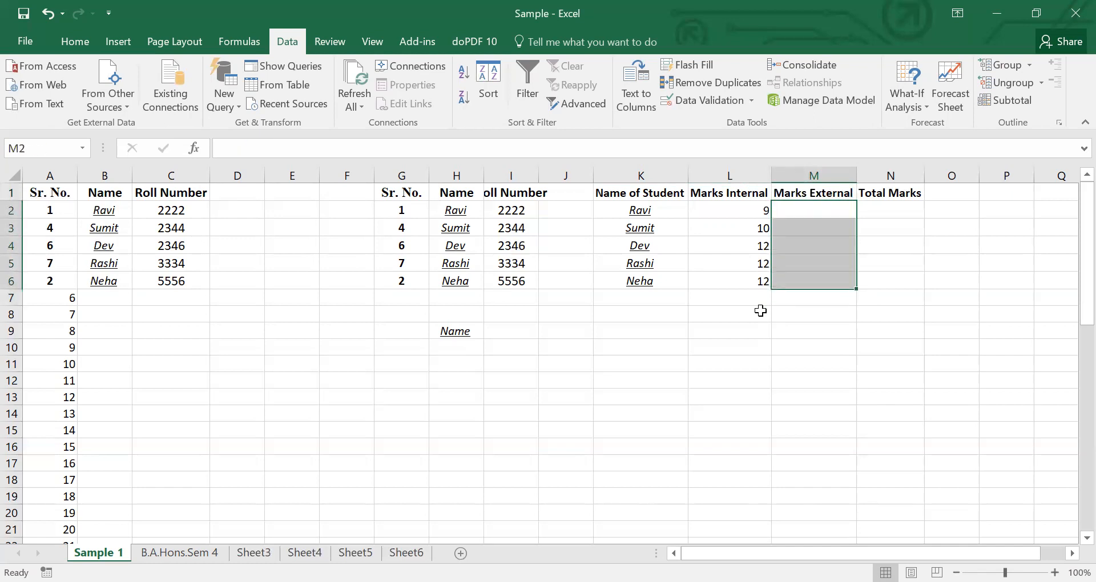
click(731, 101)
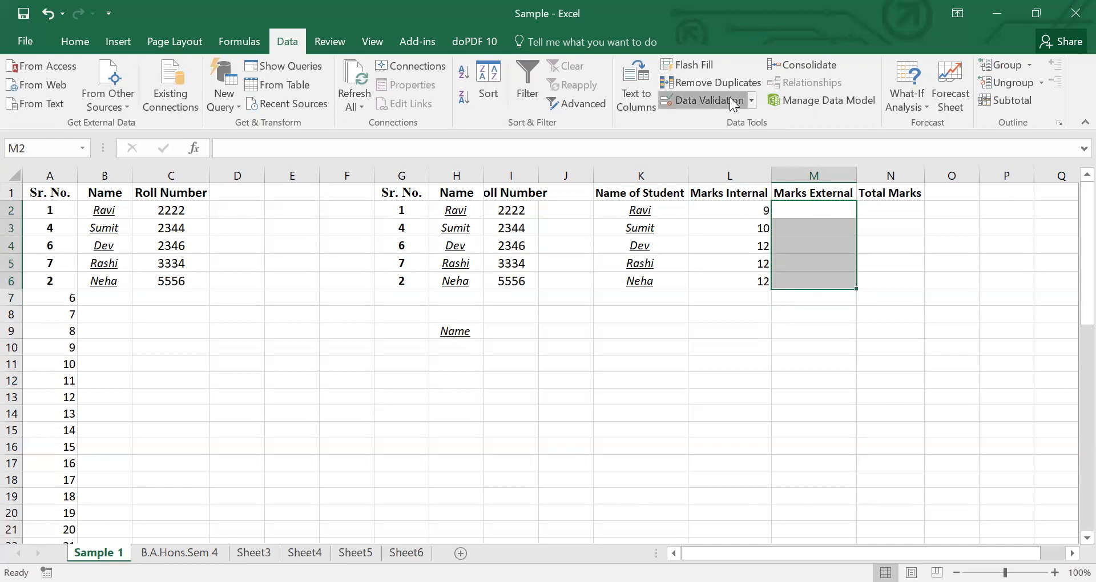
click(218, 218)
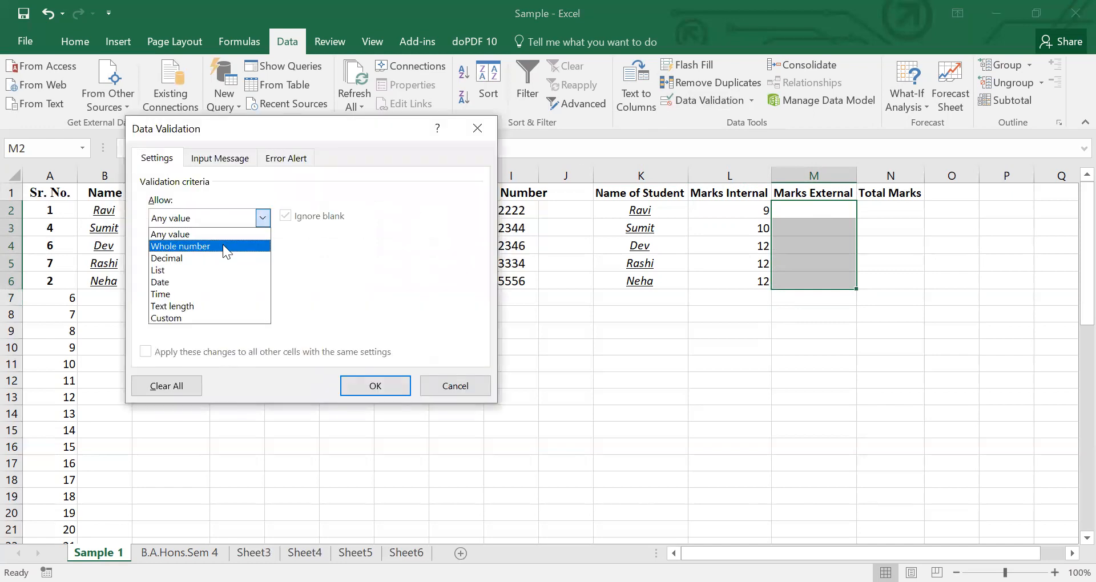
click(223, 246)
click(242, 290)
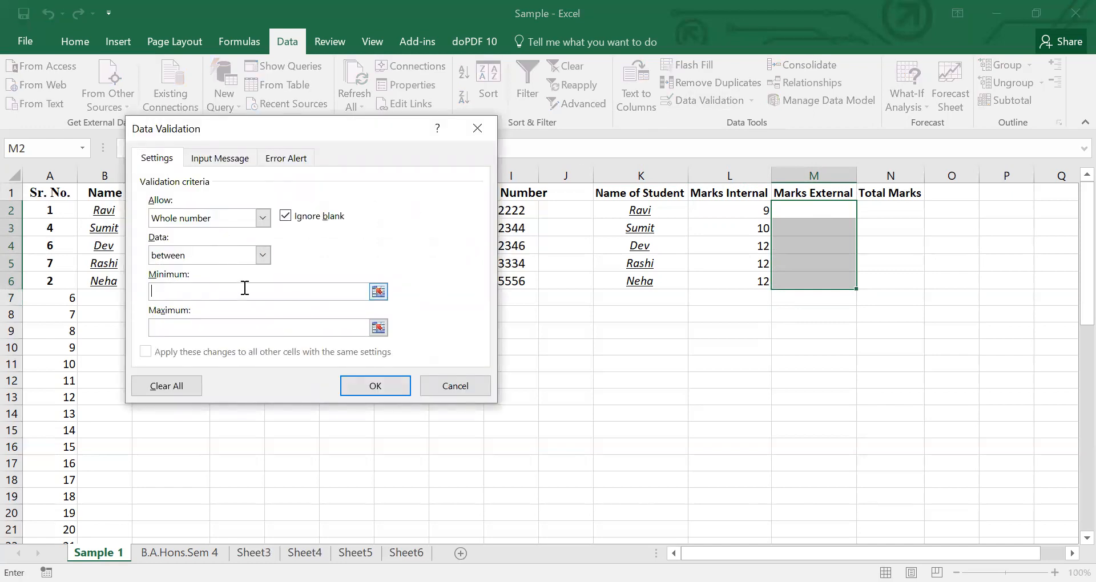
text(50)
click(245, 322)
text(75)
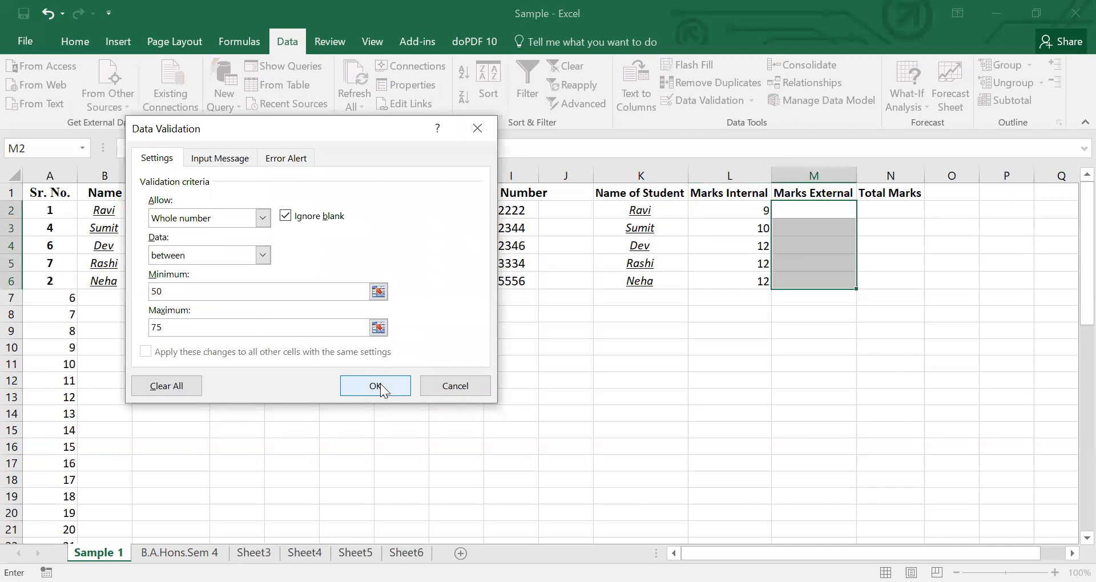
click(376, 386)
Test the lower validation limit by trying to enter 45 in cell M2.
click(811, 240)
click(814, 232)
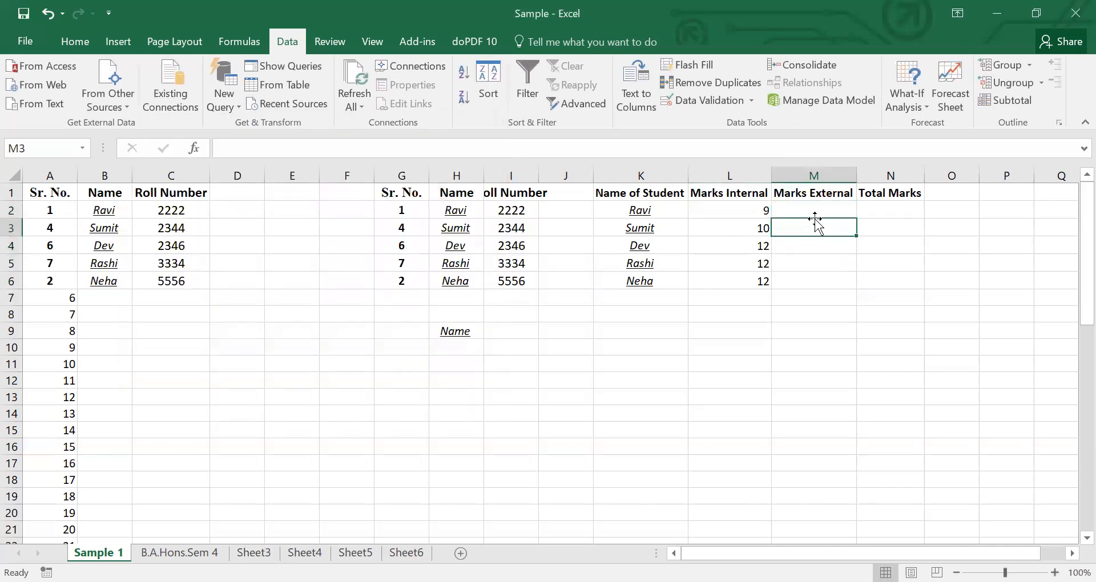
click(813, 211)
text(45)
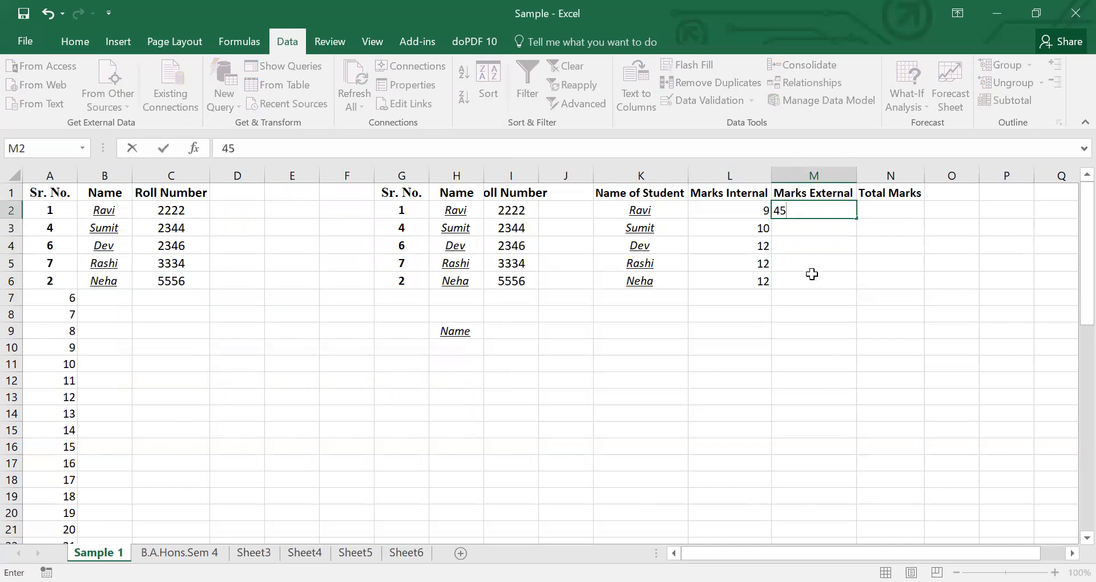
click(813, 228)
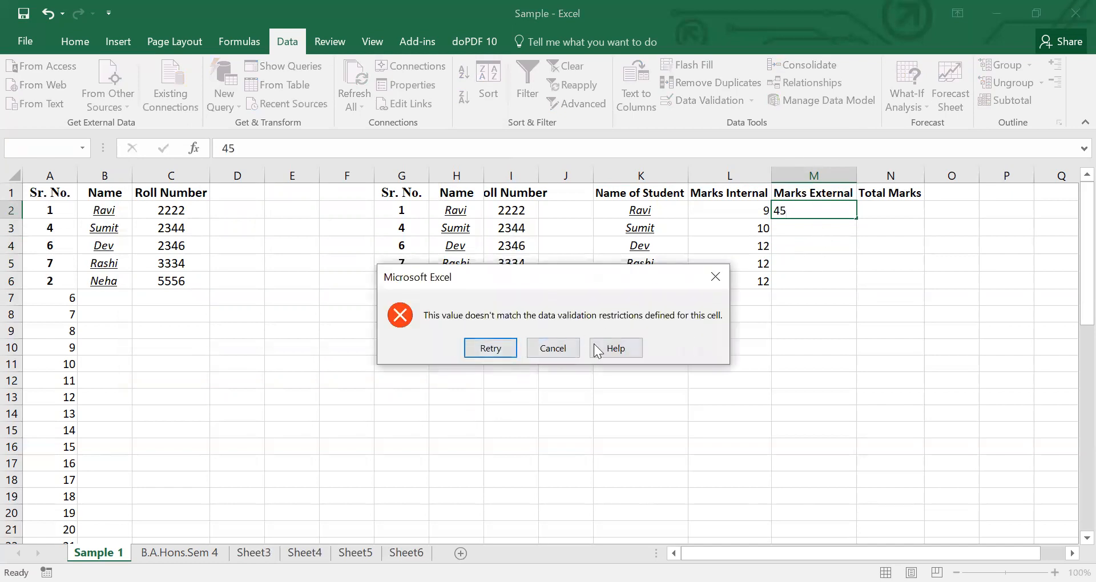
click(562, 353)
Enter 55 as the external marks of the first student in cell M2.
text(55)
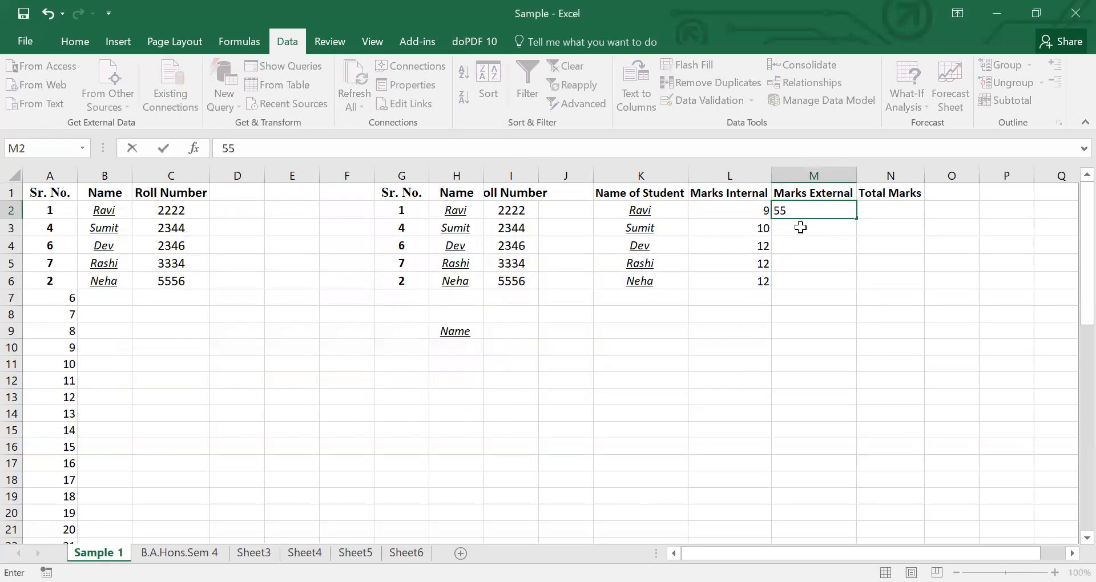
key(Return)
Test the upper validation limit by trying to enter 78 in cell M3.
text(78)
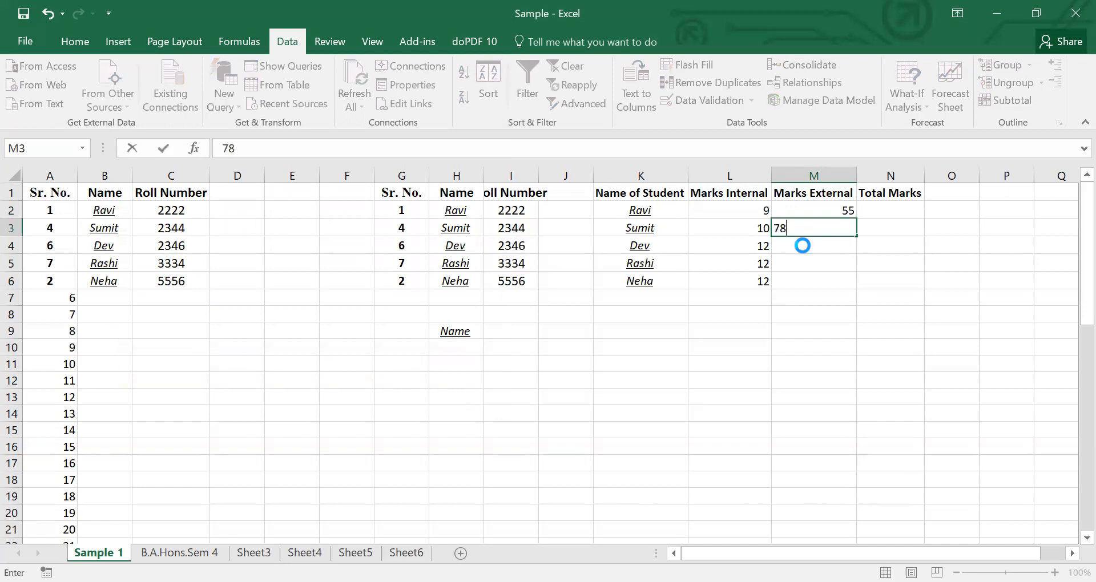
key(Return)
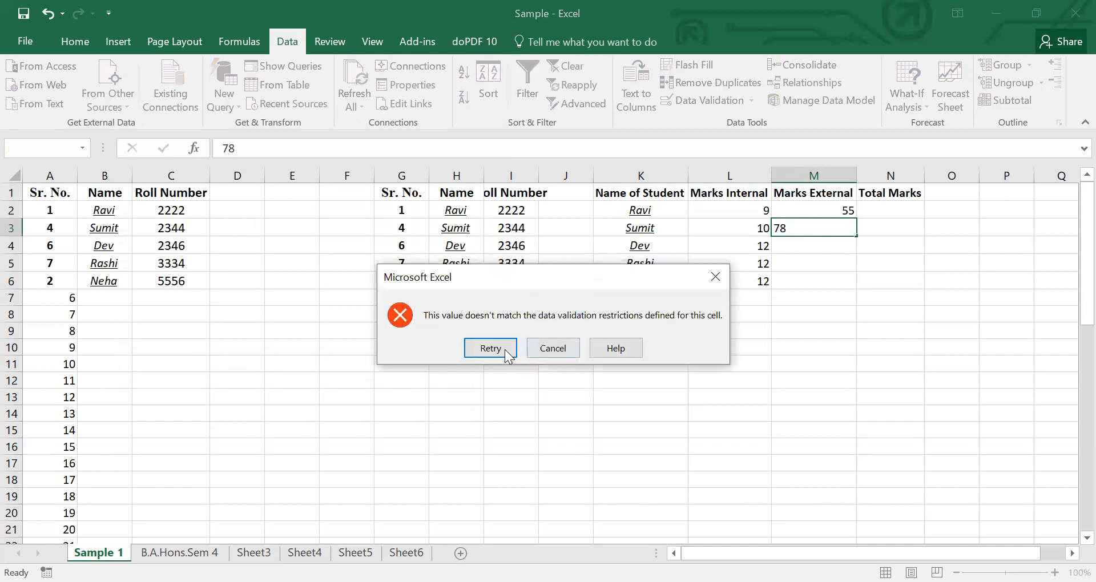
click(551, 349)
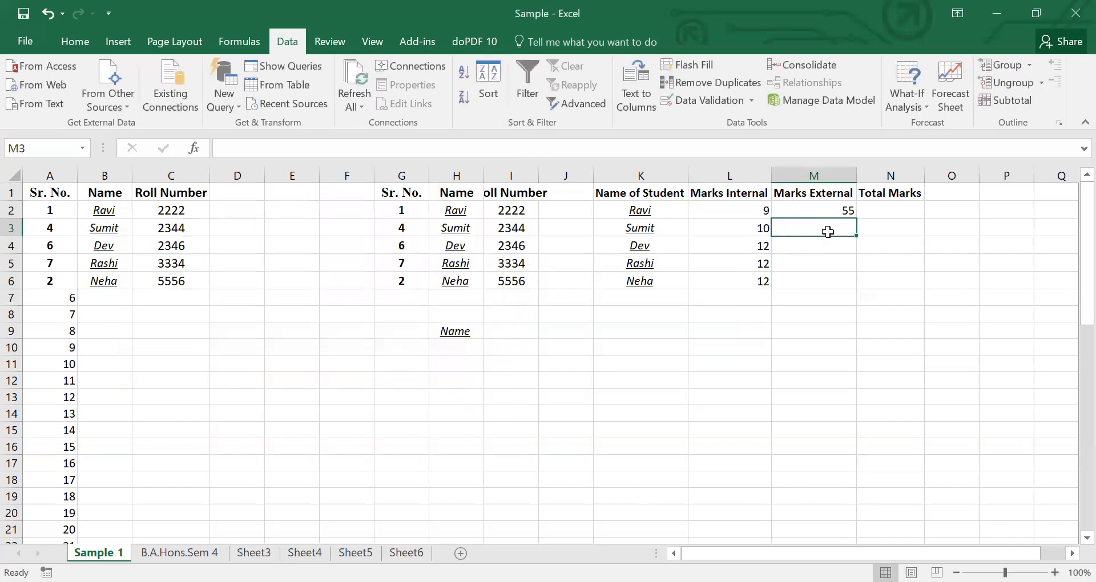
Enter the external marks 64, 55, 66 and 67 for the remaining students in cells M3:M6.
text(64)
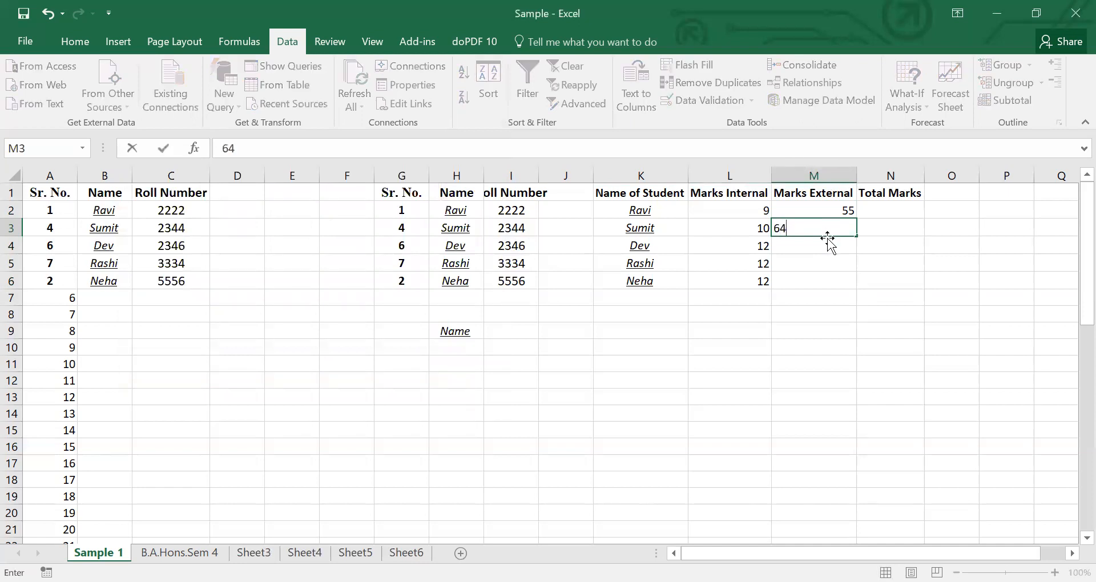
key(Return)
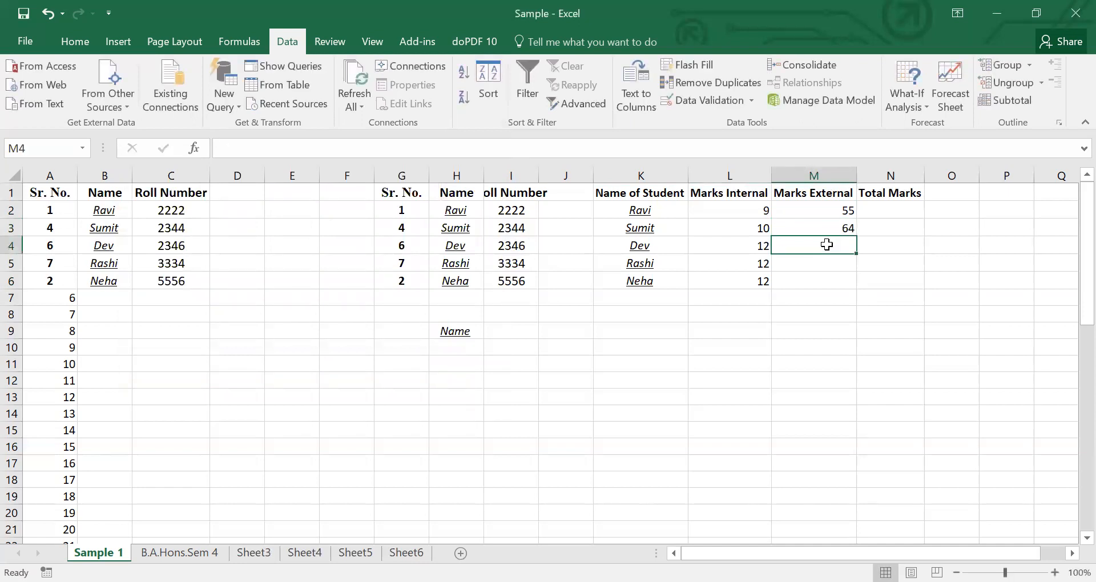
text(55)
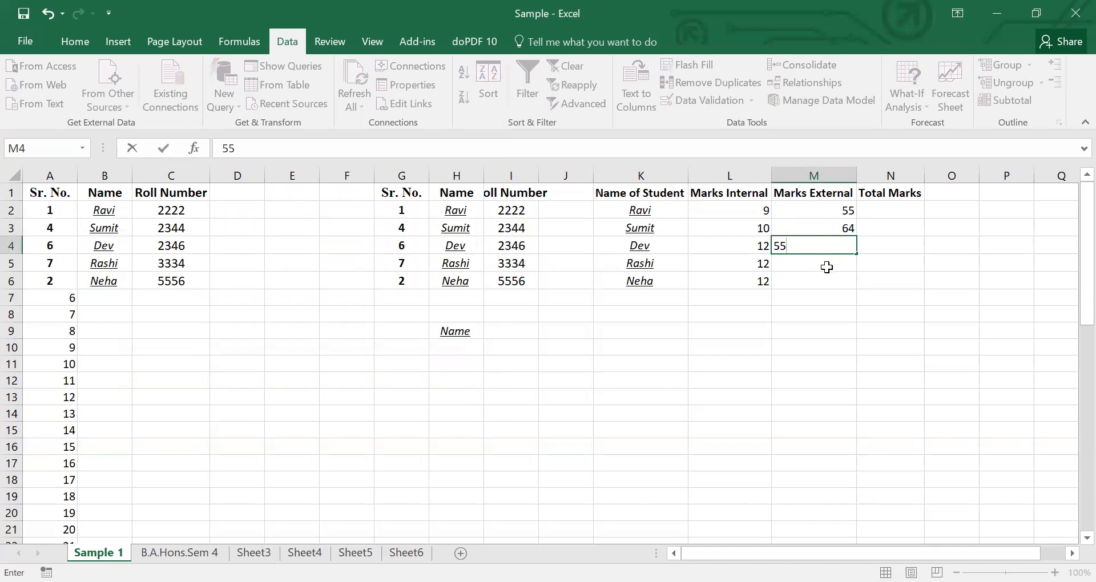
key(Return)
text(66)
key(Return)
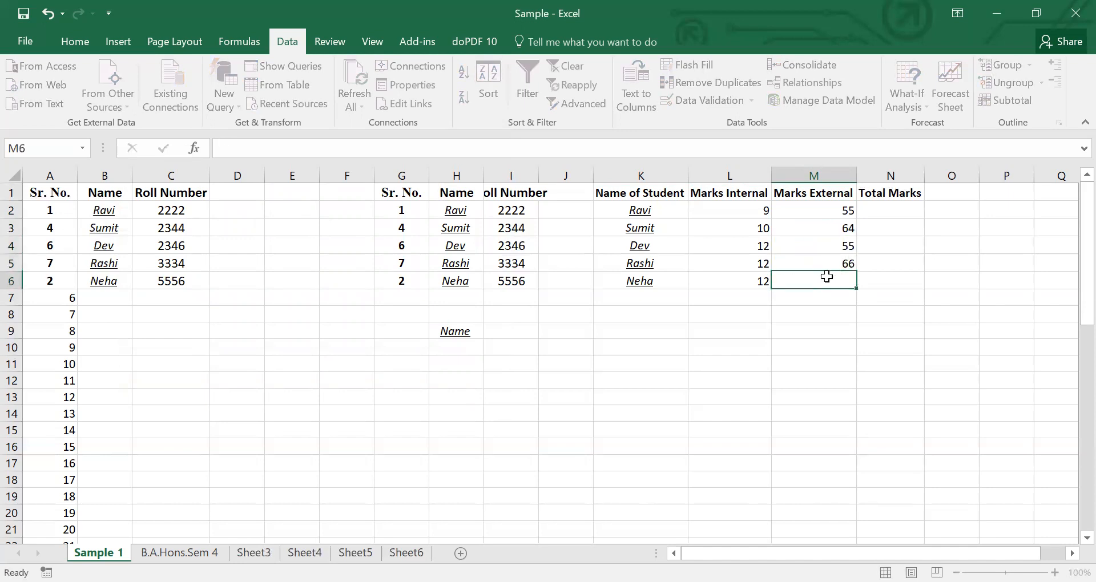
text(67)
click(828, 311)
Restrict the empty student name cells K7:K12 to a text length between 1 and 5 with data validation.
click(873, 215)
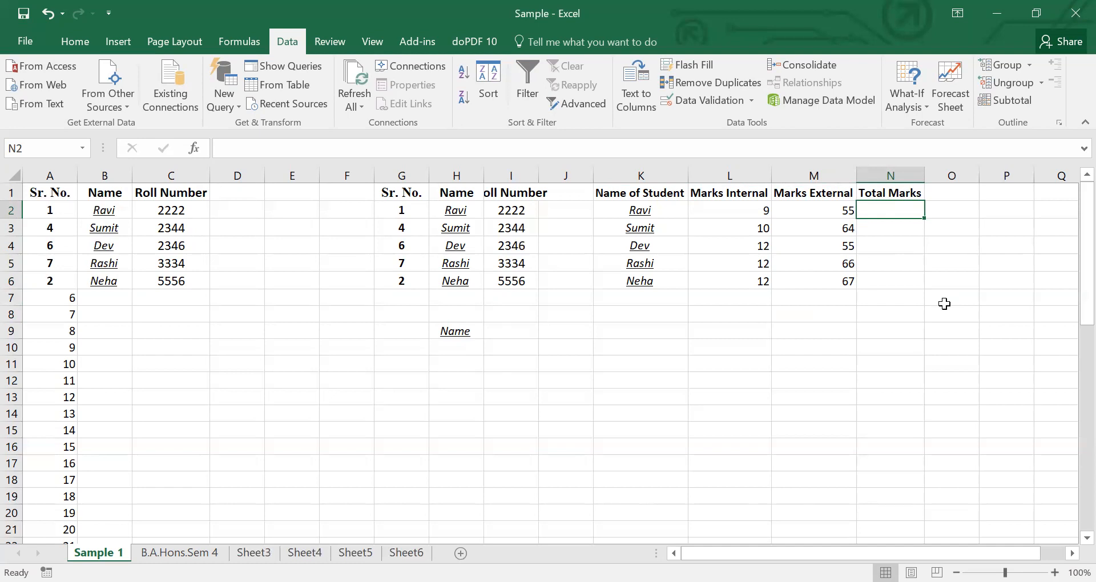
key(Left)
key(Left)
key(Left)
key(Down)
key(Down)
key(Down)
key(Down)
key(Down)
key(shift+Down)
key(shift+Down)
key(shift+Down)
key(shift+Down)
key(shift+Down)
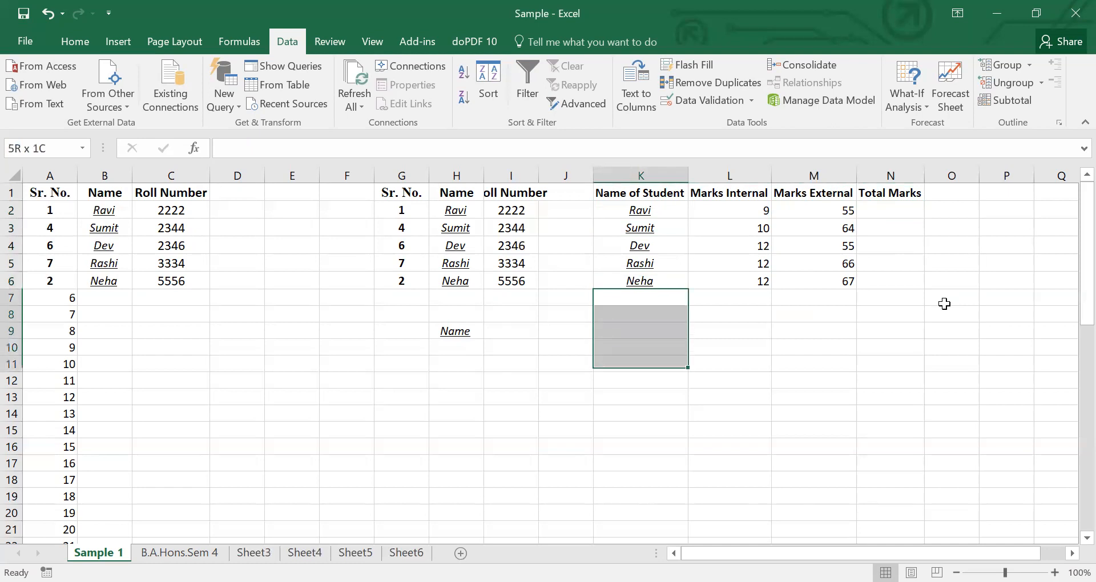
key(shift+Up)
key(shift+Up)
key(shift+Up)
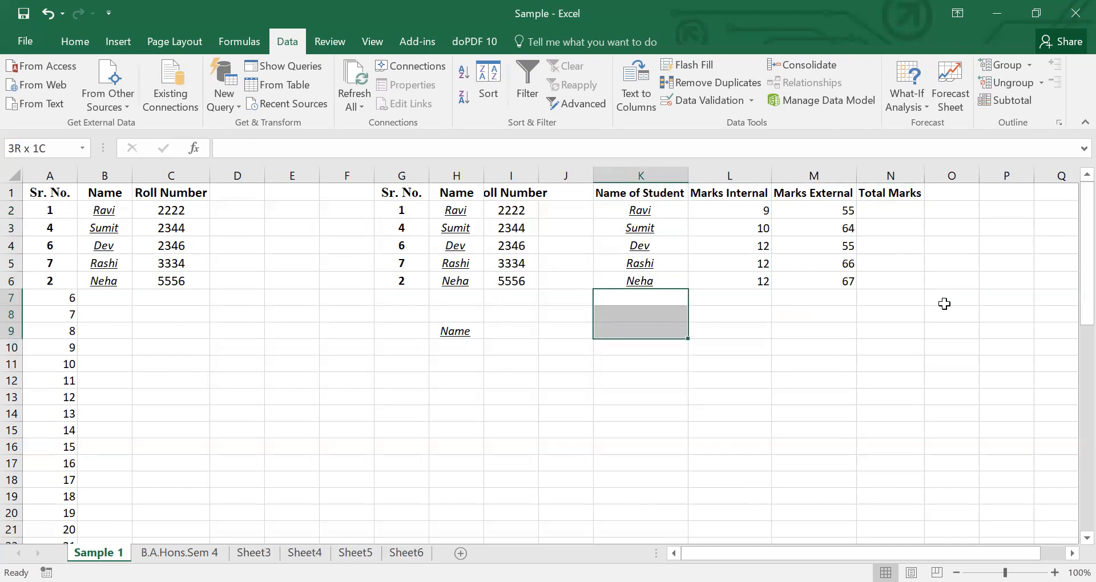
key(shift+Down)
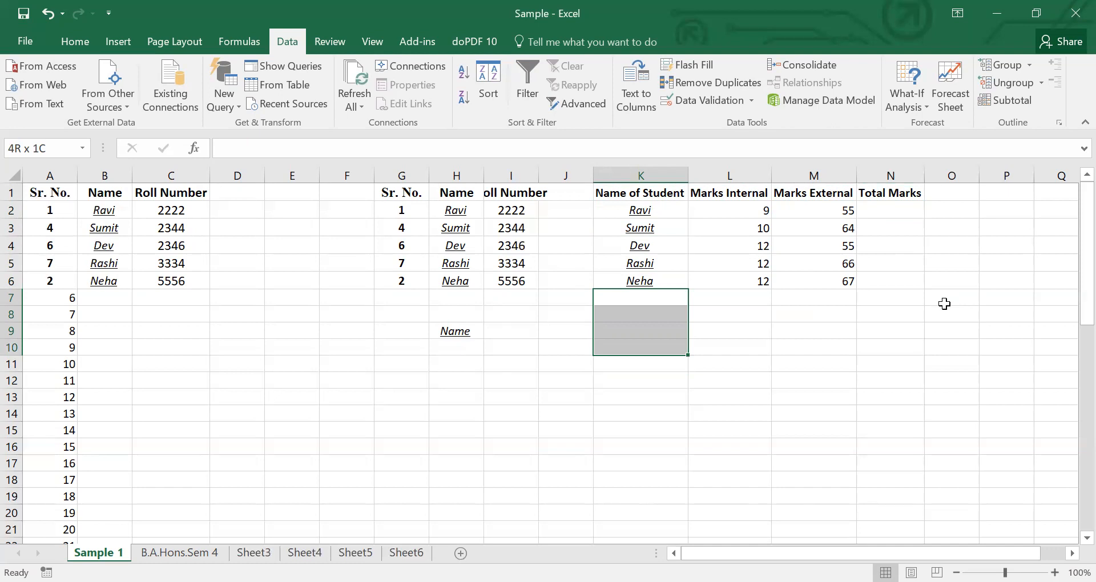
key(shift+Down)
key(shift+Down)
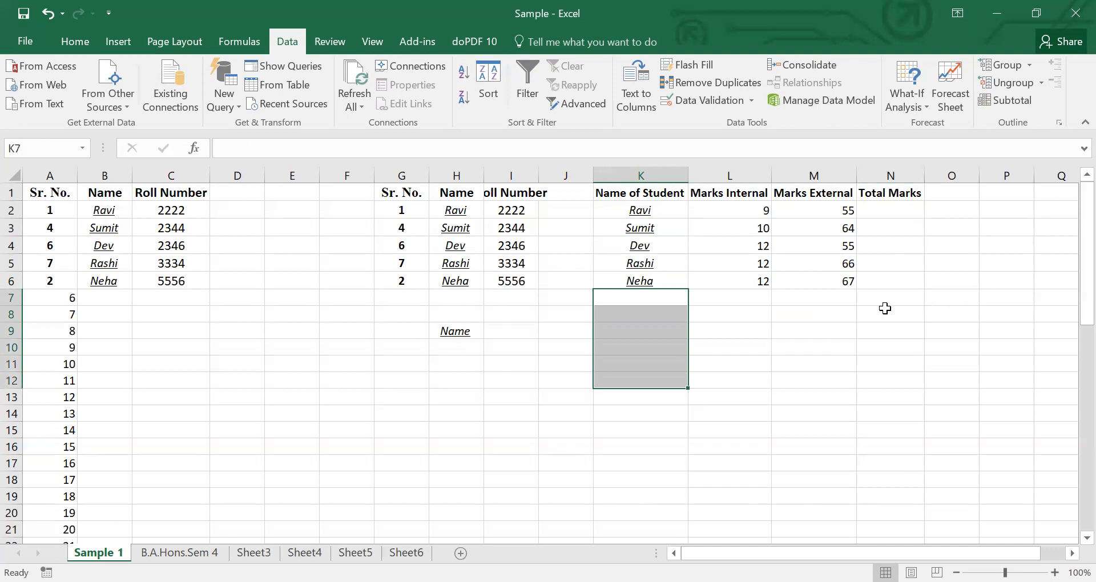
click(731, 101)
click(262, 218)
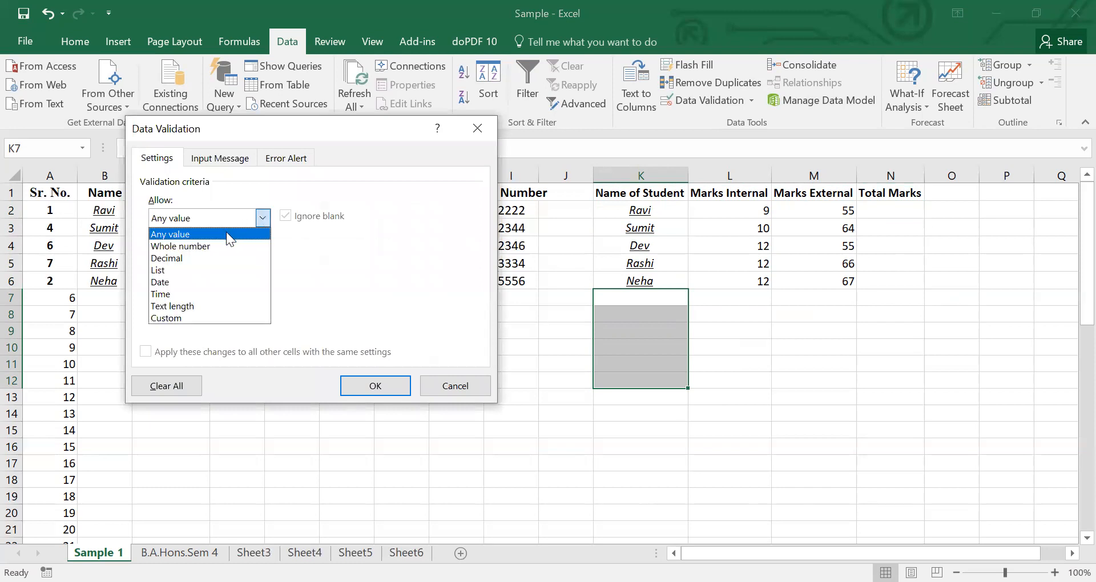
click(171, 306)
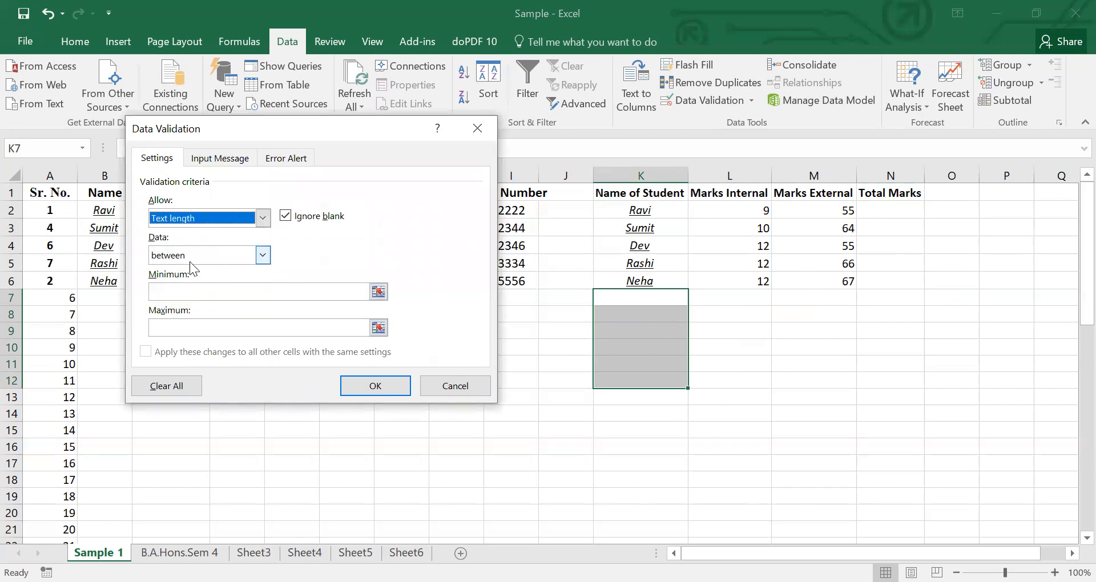
click(194, 296)
text(1)
click(204, 329)
text(5)
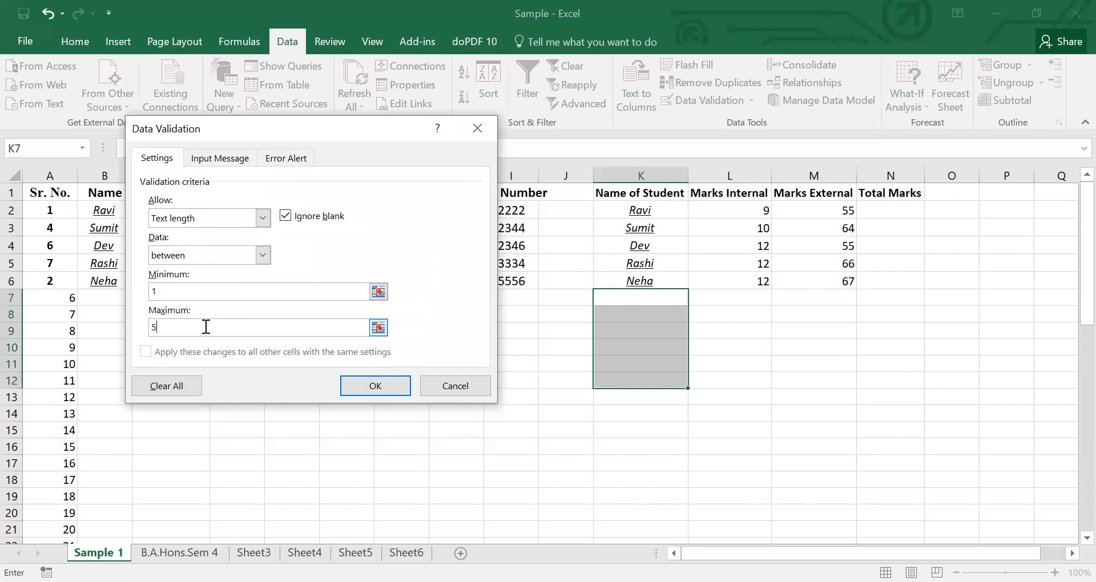
click(375, 388)
Test the text length limit by trying to enter an eight-letter student name in cell K7.
click(599, 301)
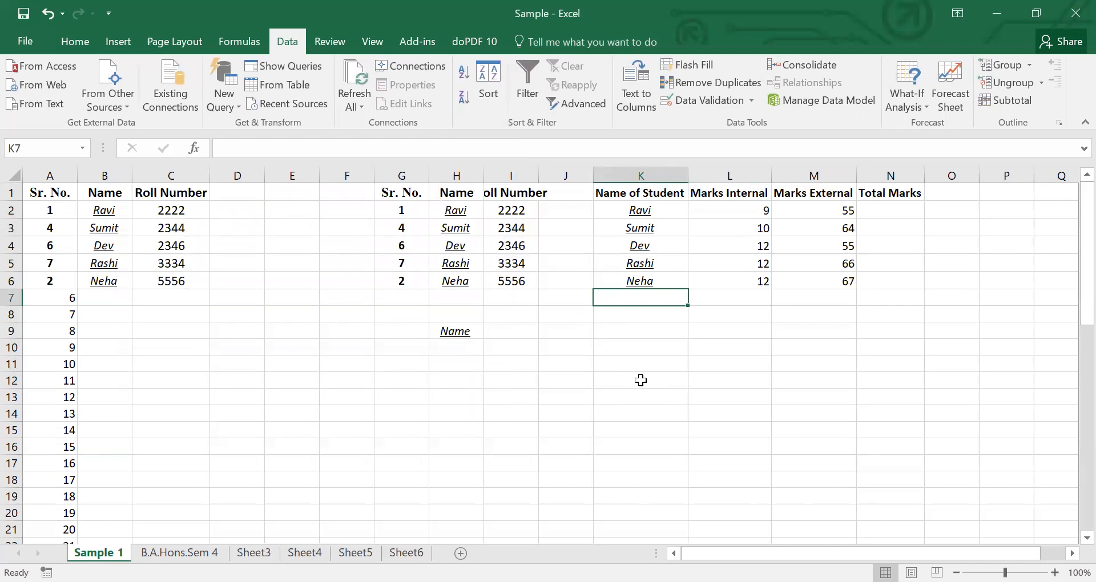
text(Ravi)
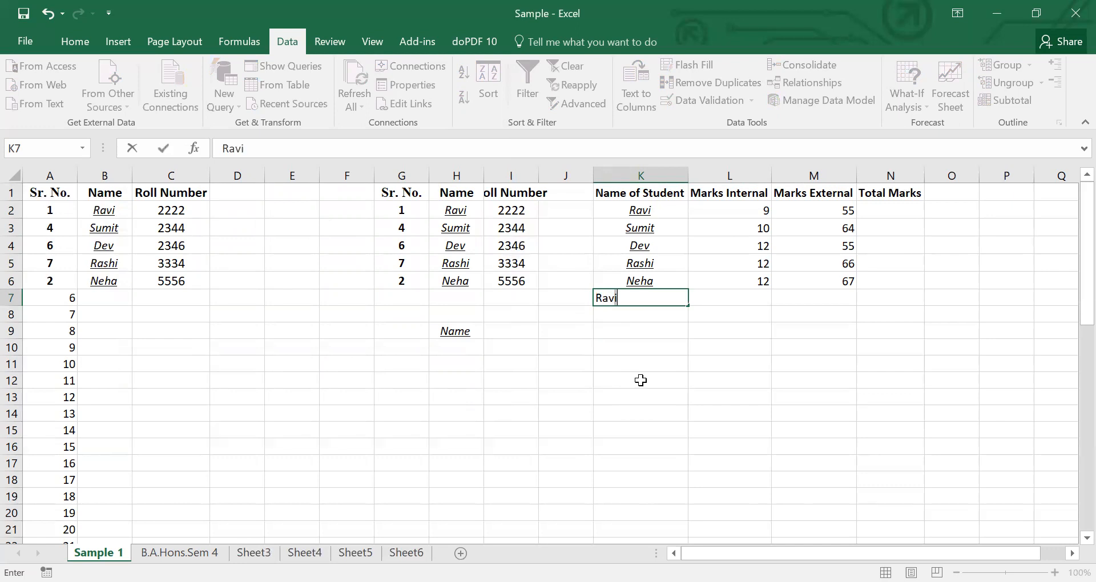
text(nder)
key(Return)
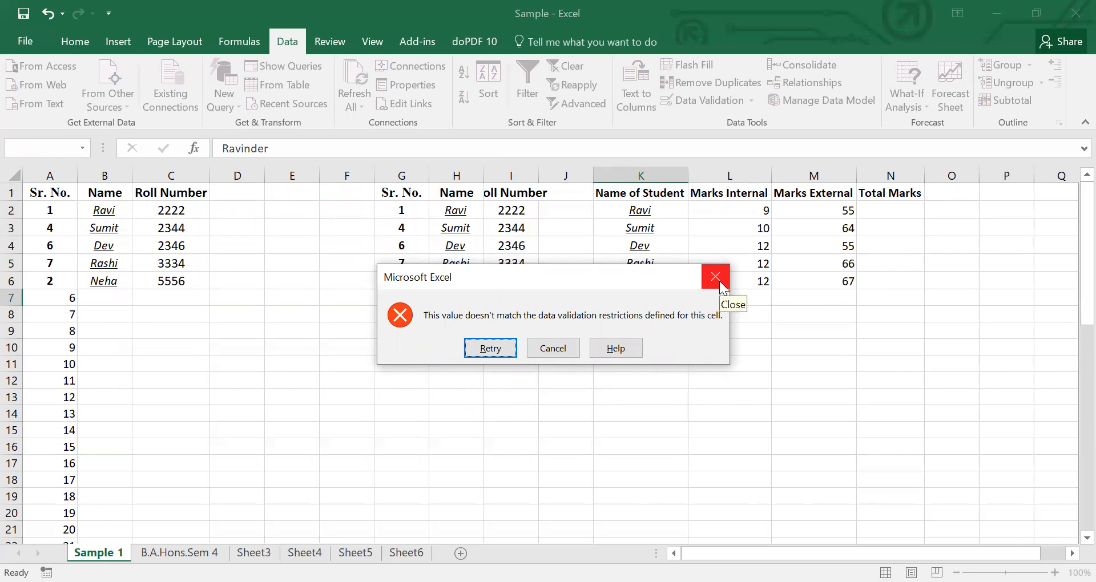
click(553, 348)
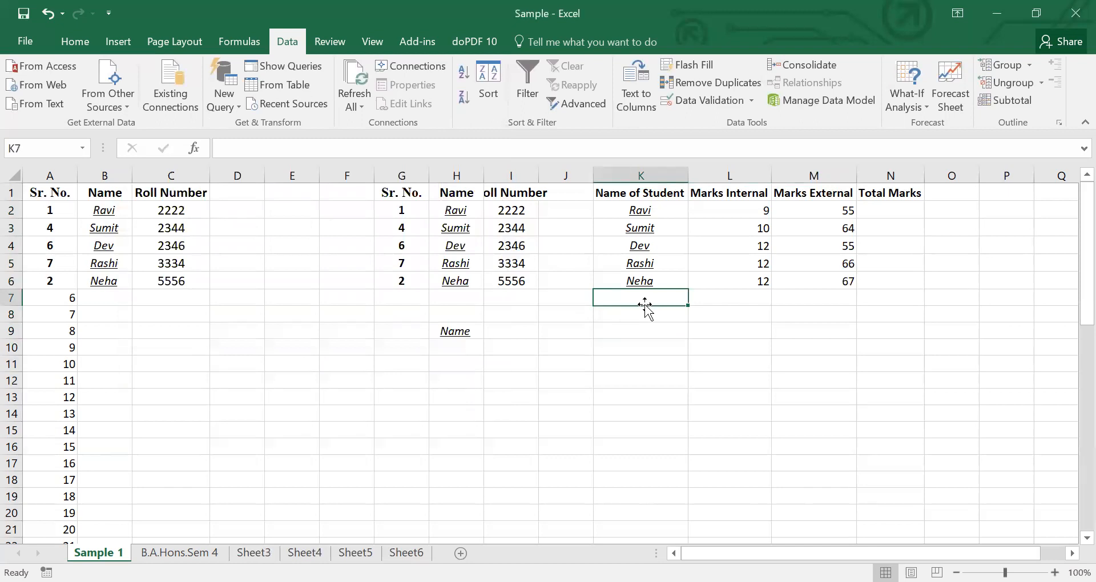
Enter a four-letter student name in cell K7.
text(Ravi)
key(Return)
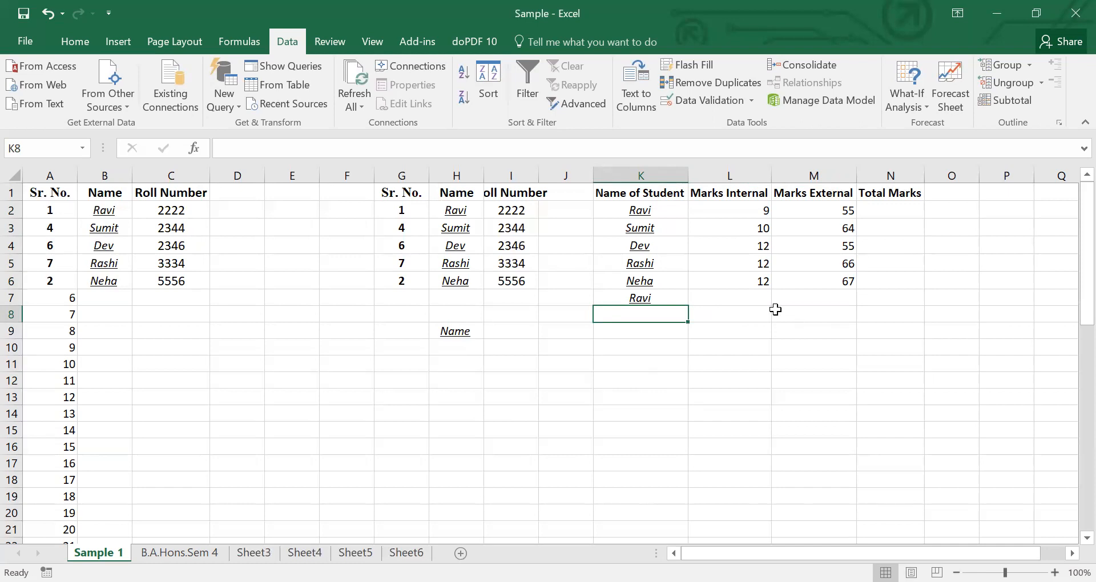
Enter a formula in cell N2 that adds the internal and external marks, =L2+M2.
click(865, 211)
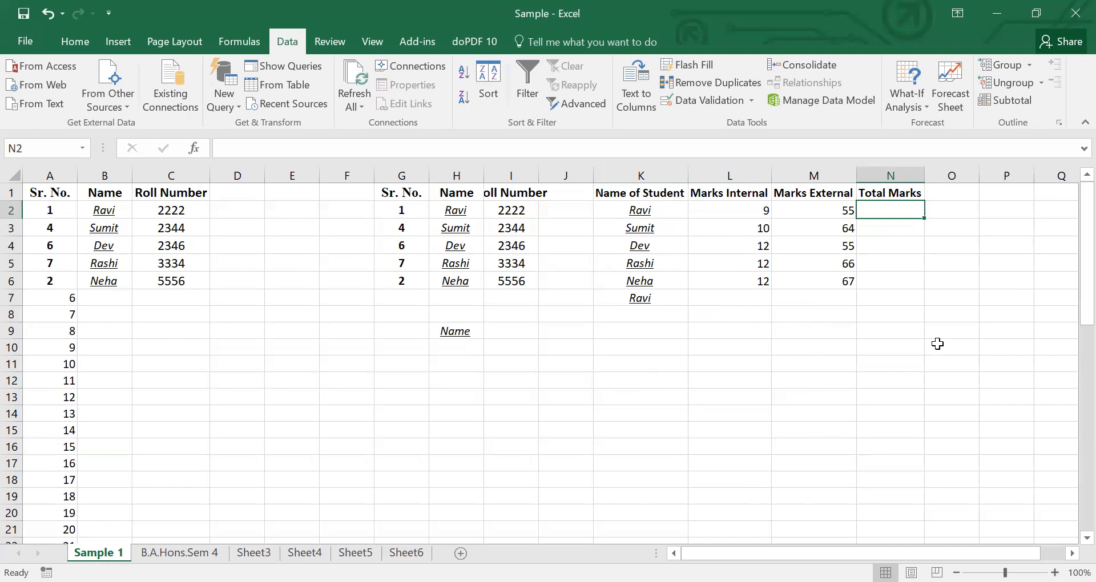
text(=)
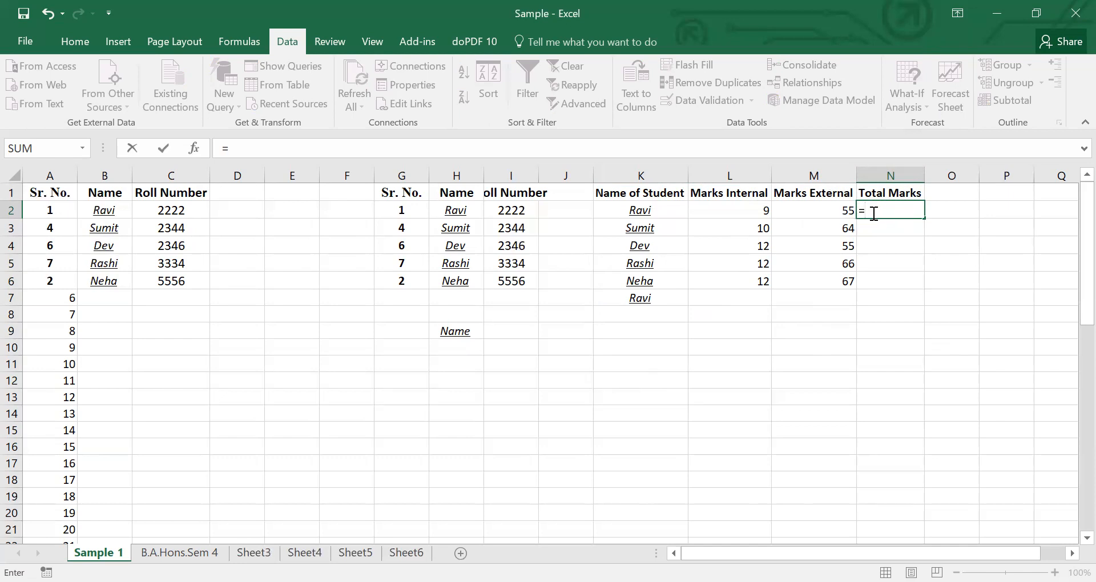
click(743, 214)
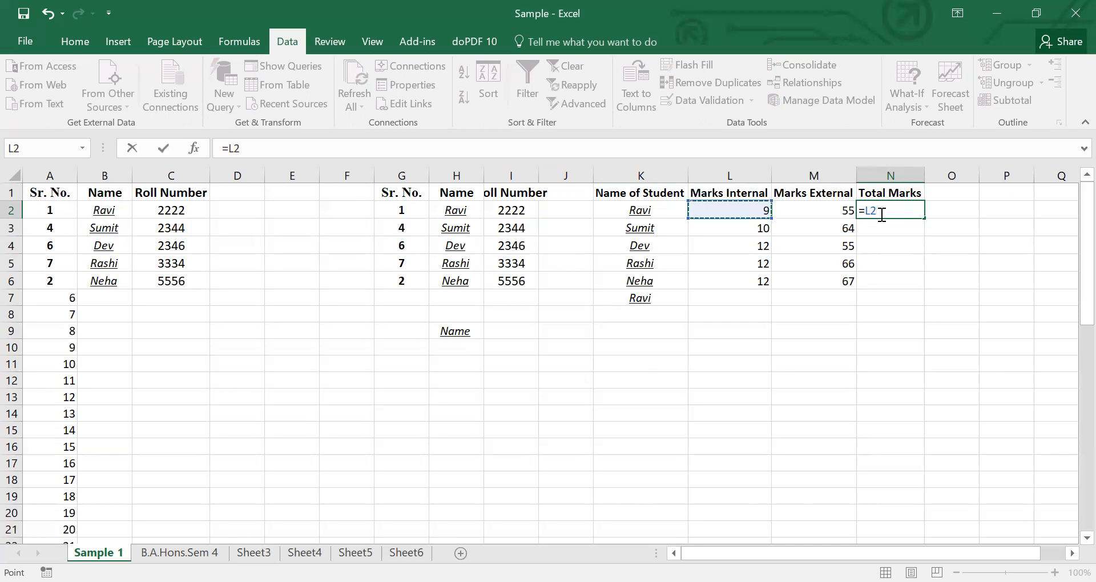
text(+)
click(828, 213)
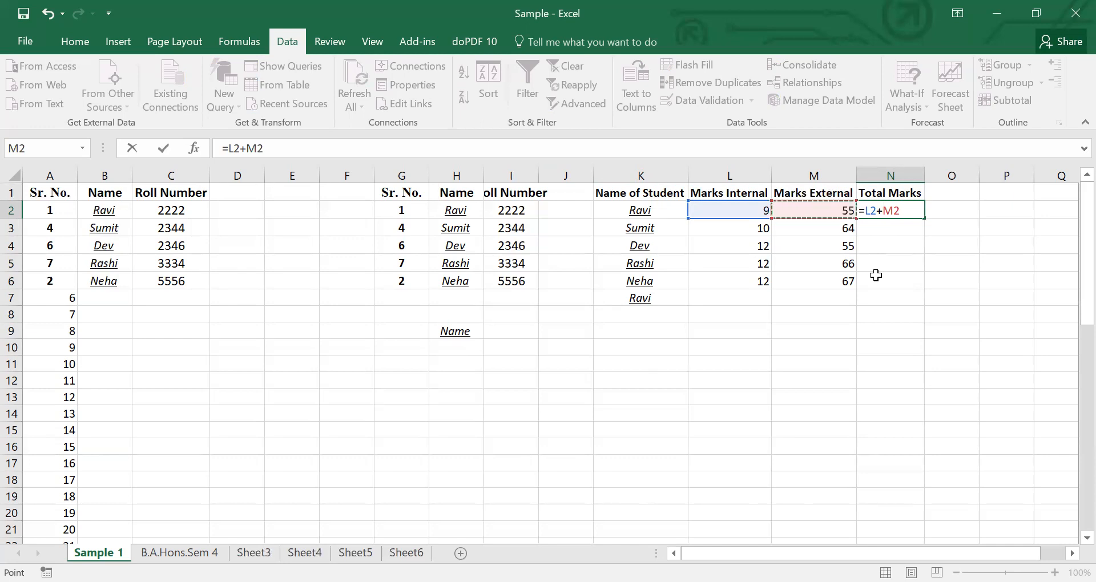
key(Return)
key(Up)
key(Left)
key(Right)
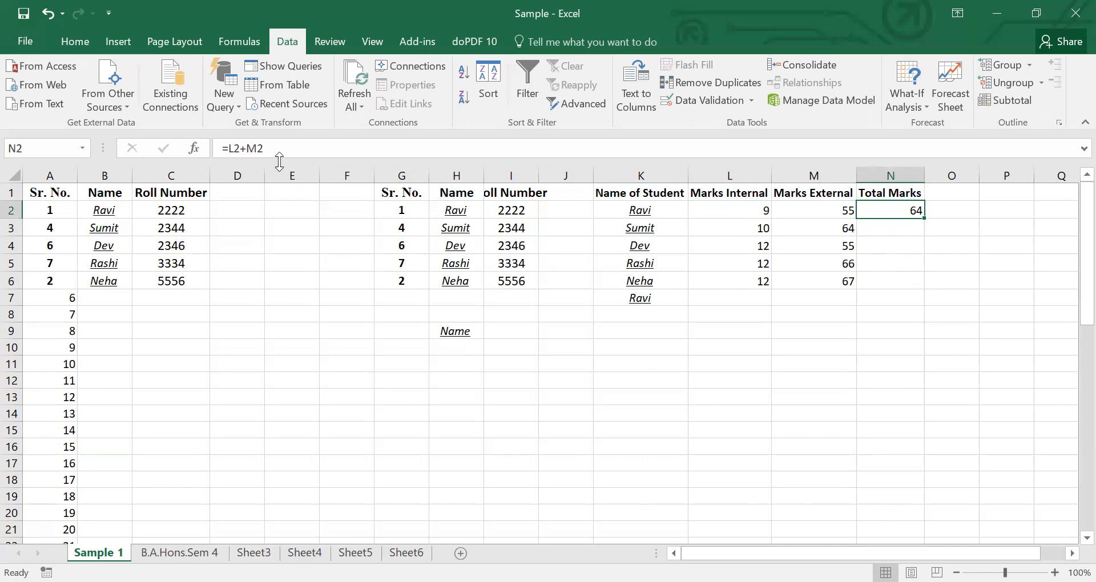
click(268, 149)
drag(227, 149, 220, 148)
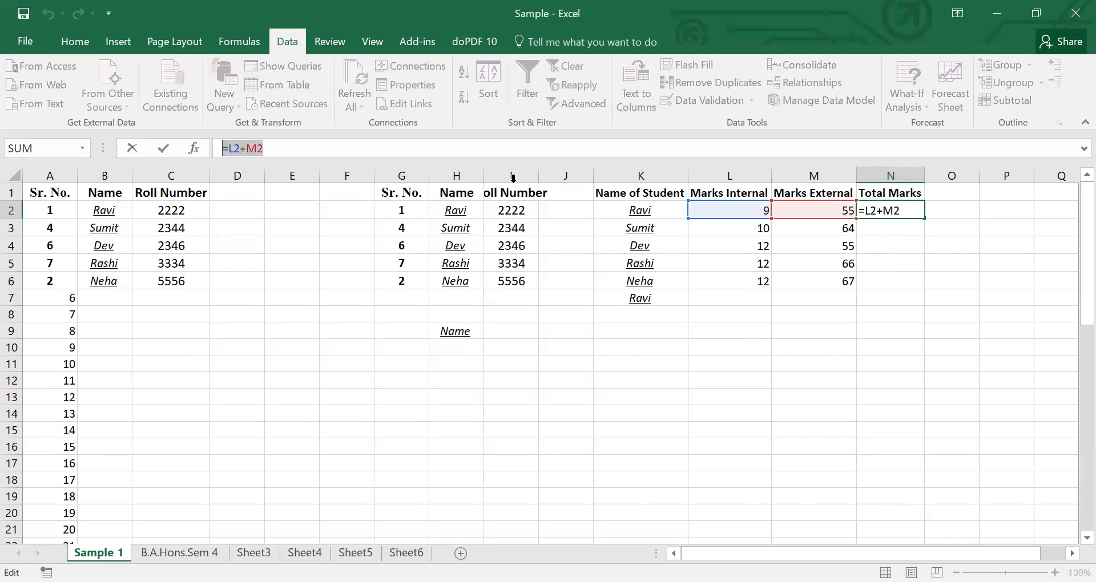
text(=)
click(903, 230)
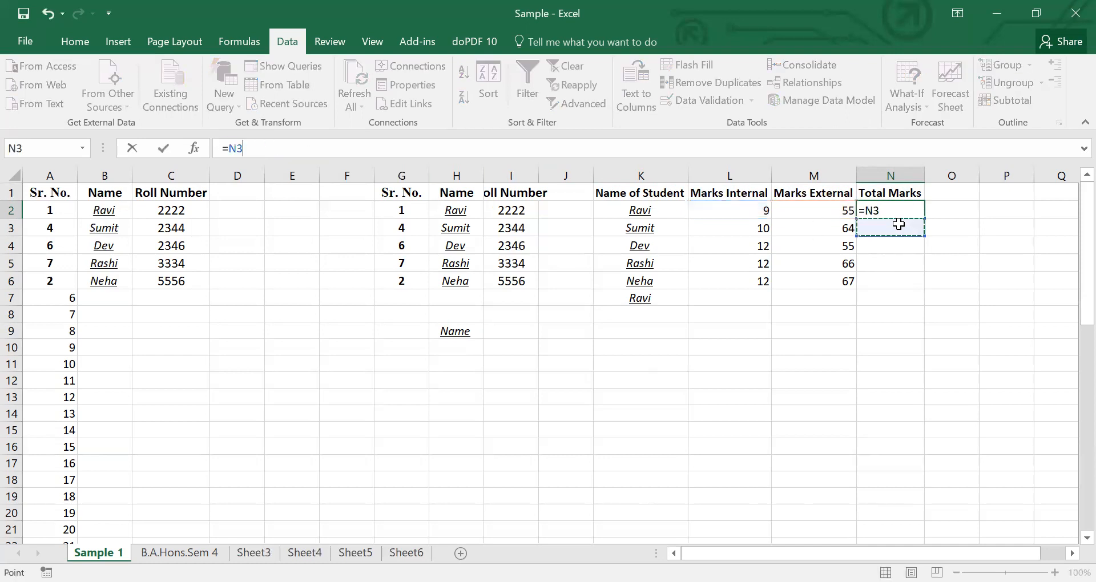
click(964, 229)
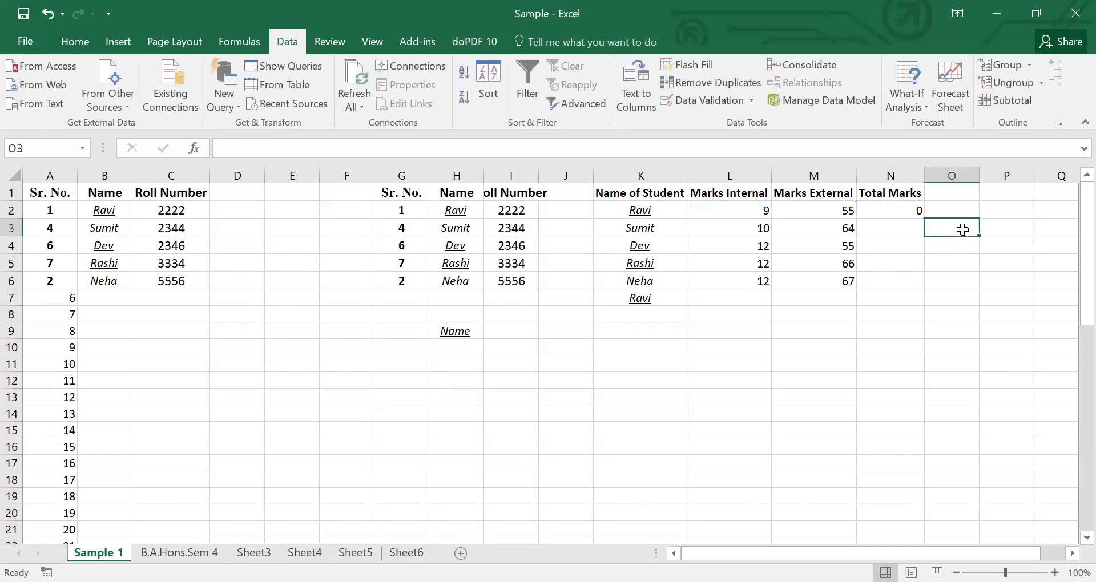
key(ctrl+z)
Fill the total marks formula from cell N2 down through N6.
click(906, 228)
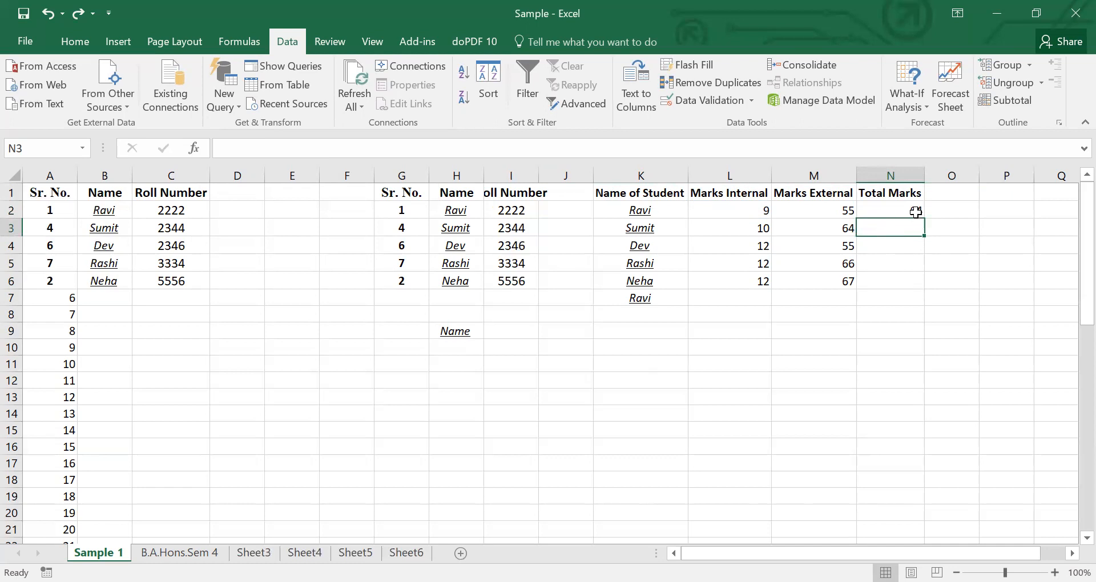
click(915, 213)
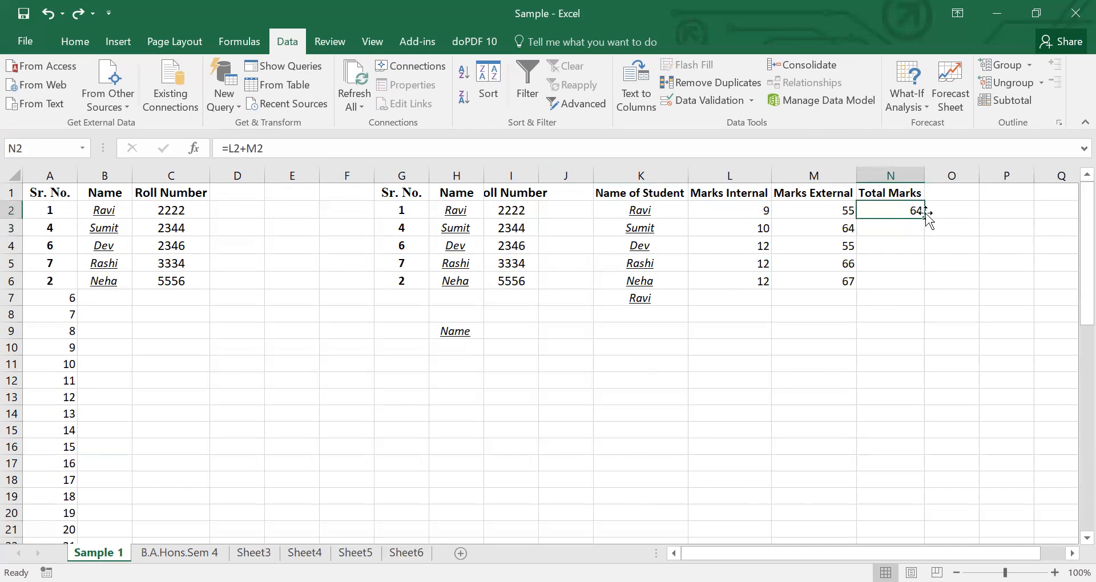
drag(924, 217, 925, 294)
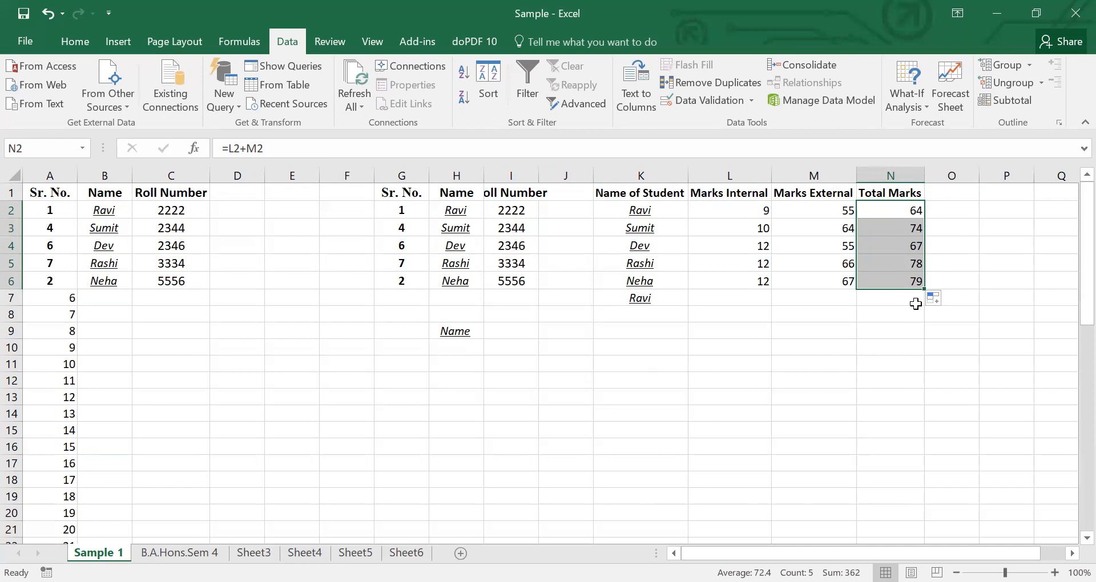
Examine the copied formulas in the Total Marks column and the marks cells they refer to.
click(915, 228)
click(913, 246)
click(902, 207)
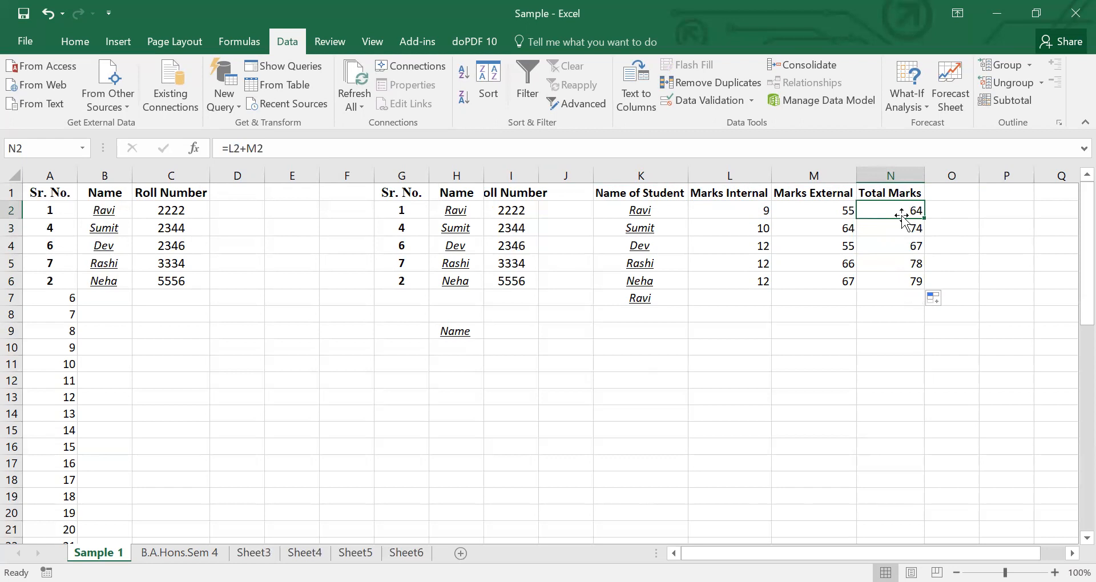
key(Down)
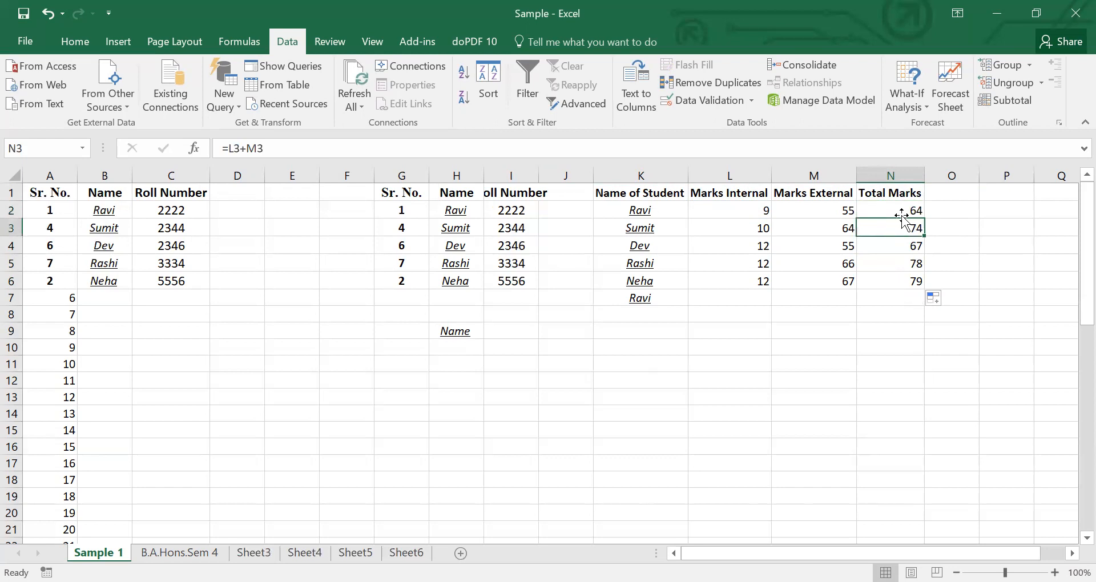
key(Down)
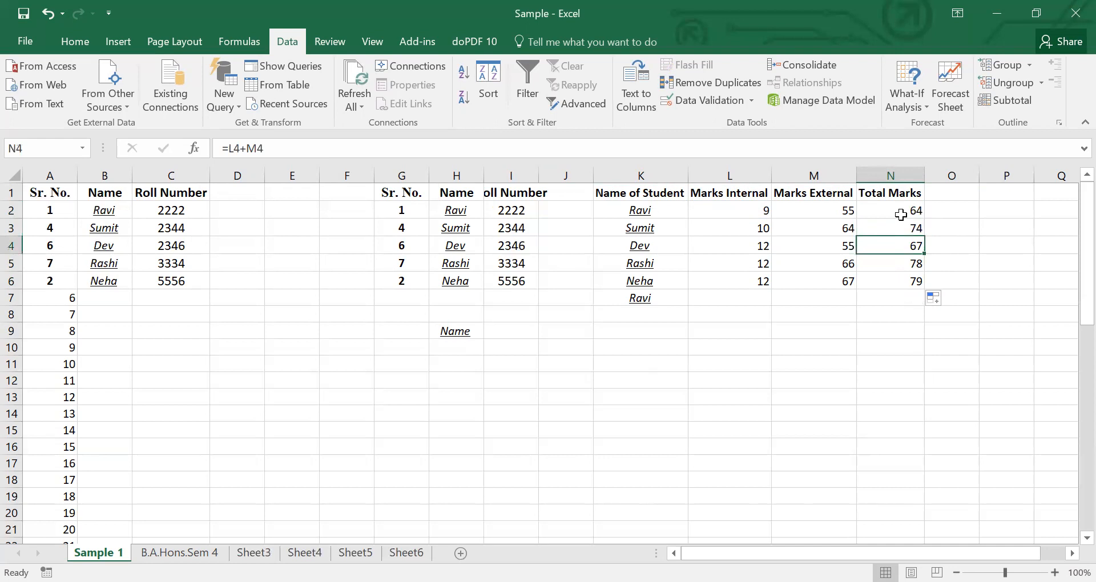
key(Down)
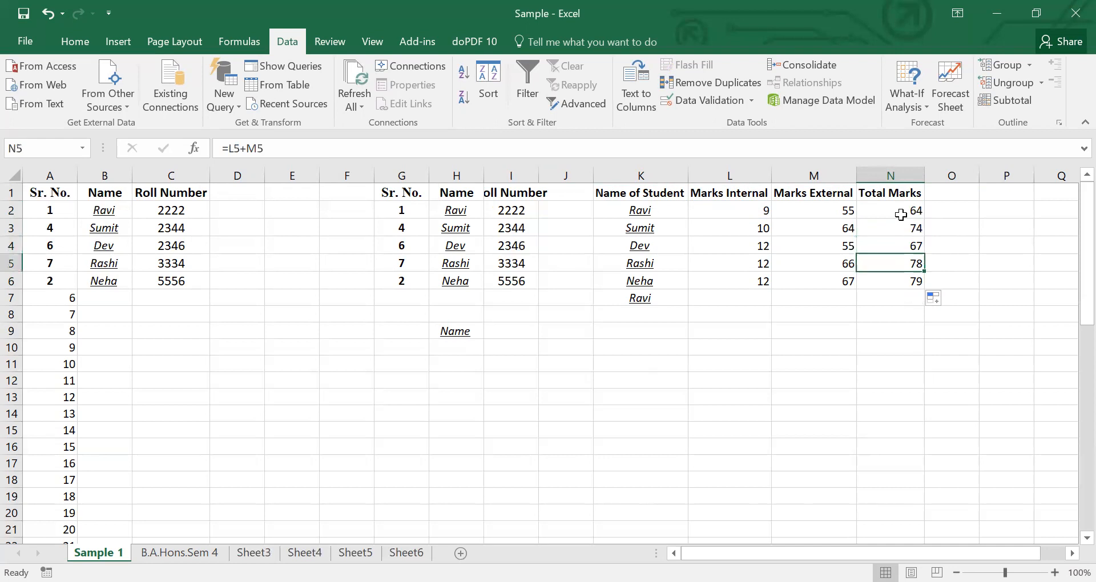
click(868, 363)
click(909, 210)
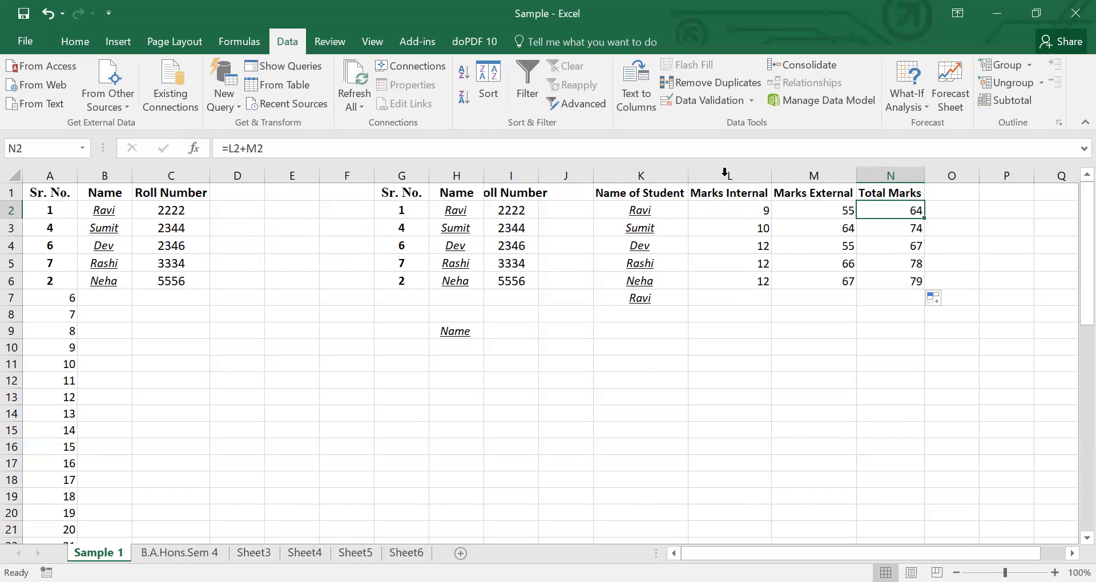
click(797, 229)
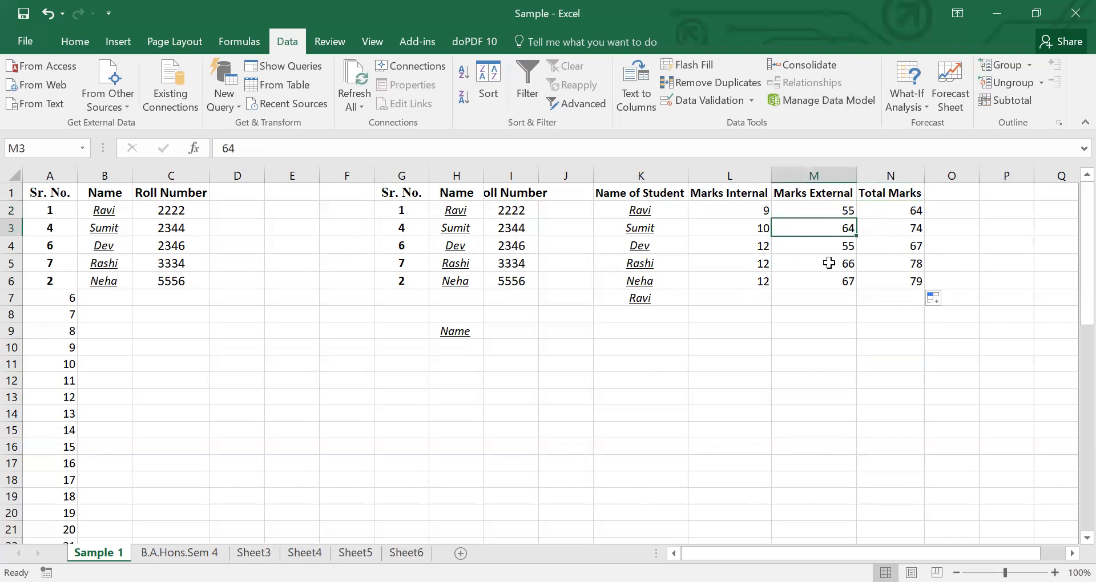
key(Left)
key(Up)
key(Right)
key(Left)
key(Right)
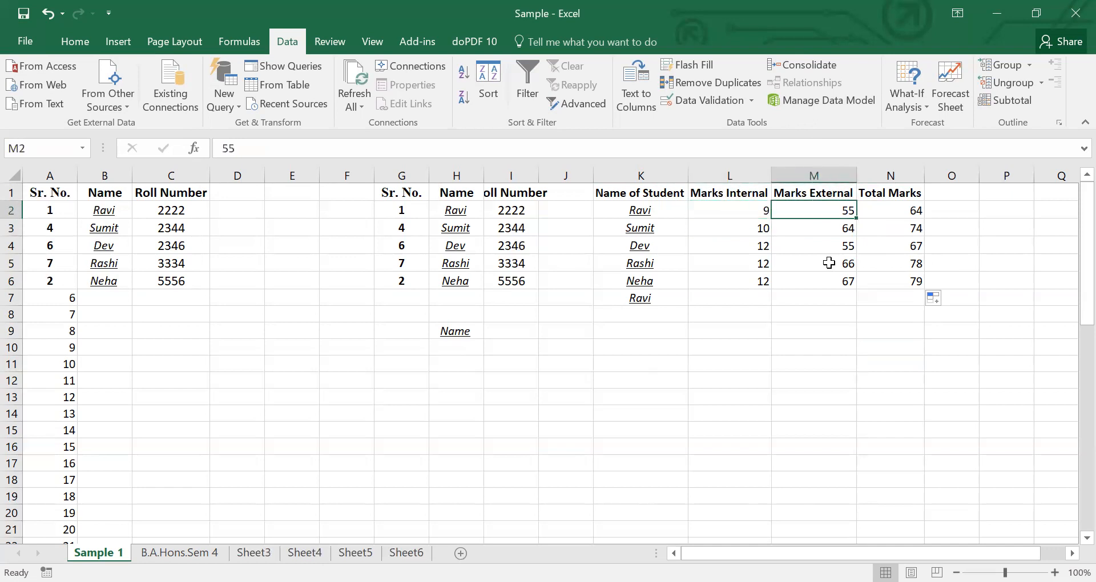
Sort the marks table by total marks N2:N6 from largest to smallest, expanding the selection to the adjacent columns.
key(Right)
key(shift+Down)
key(shift+Down)
key(shift+Down)
key(shift+Down)
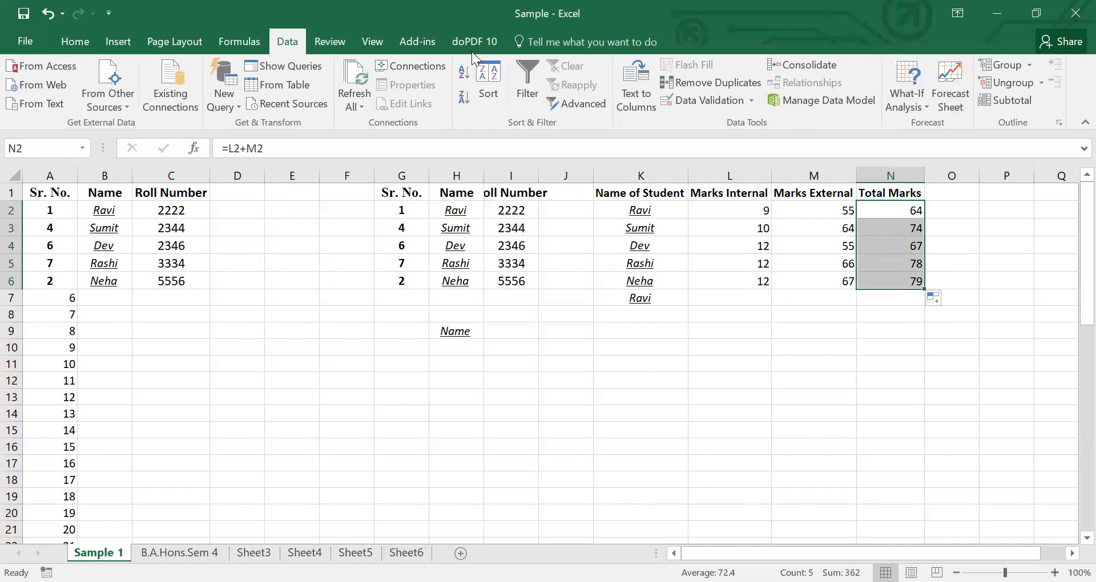
click(75, 40)
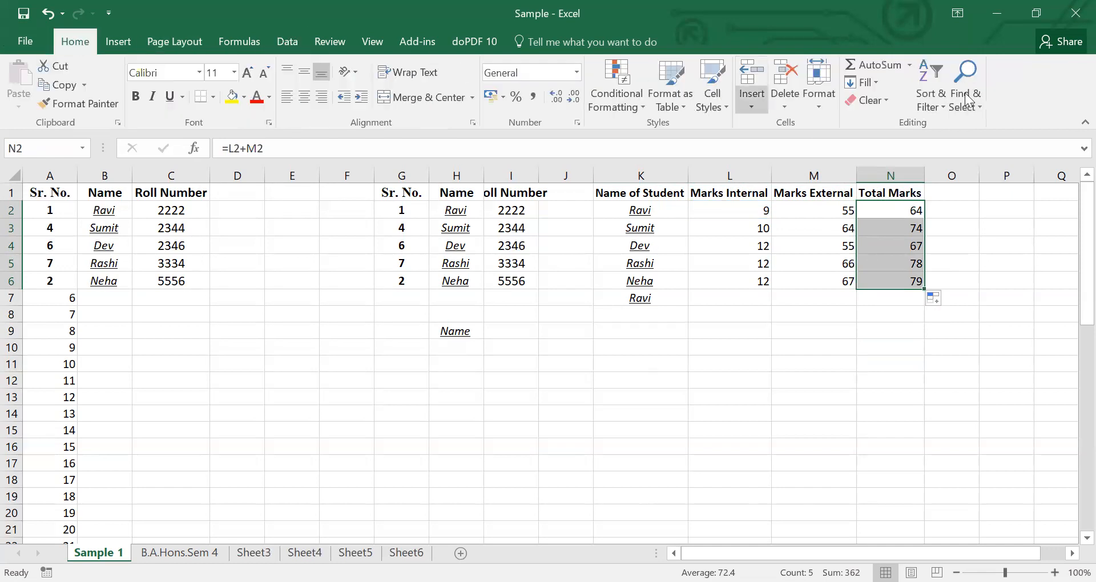
click(933, 87)
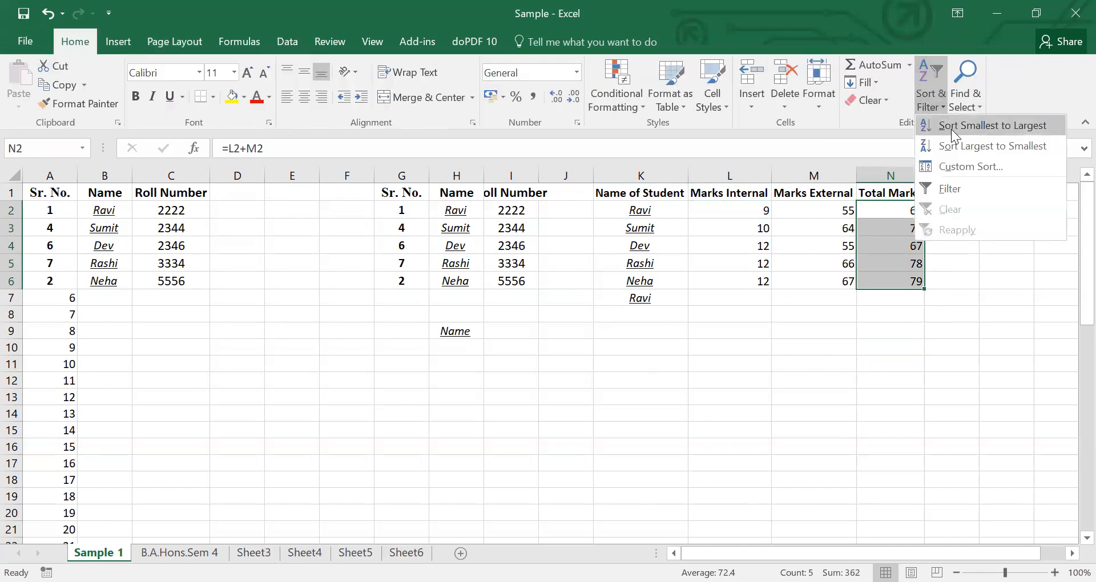
click(997, 145)
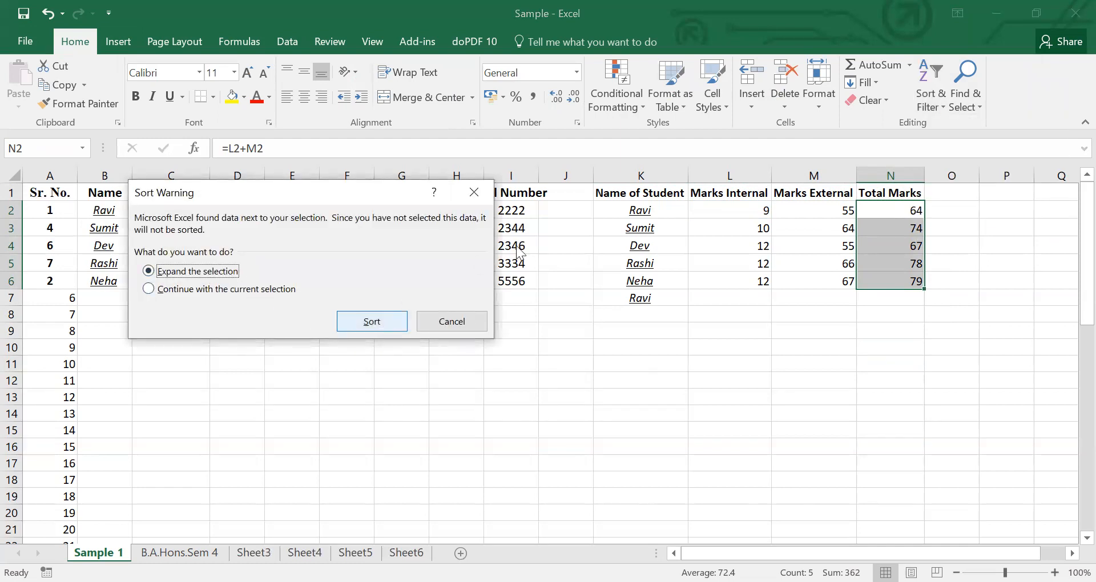
click(349, 320)
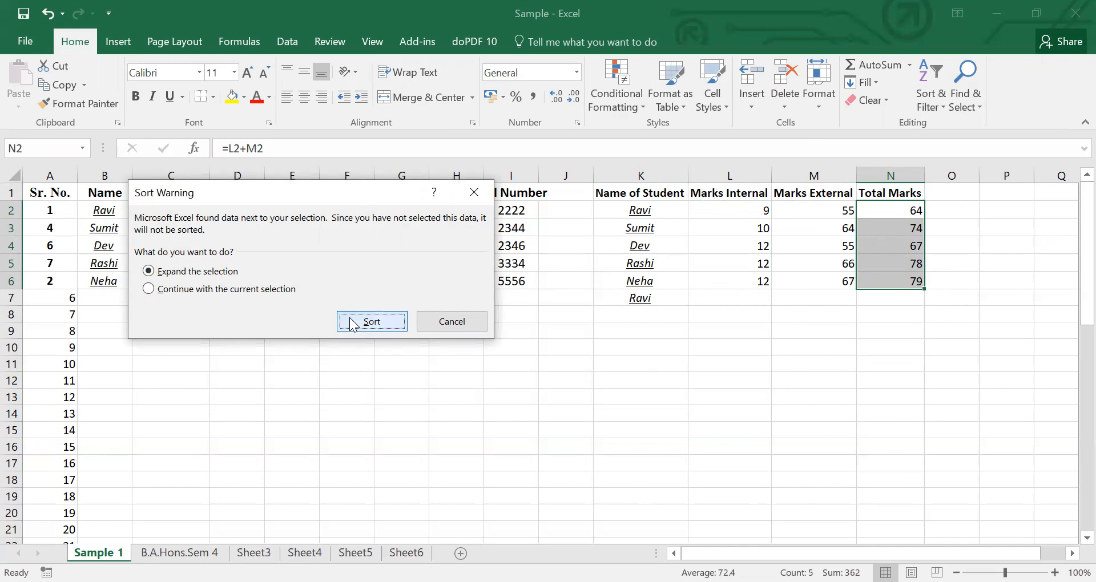
click(896, 379)
click(918, 209)
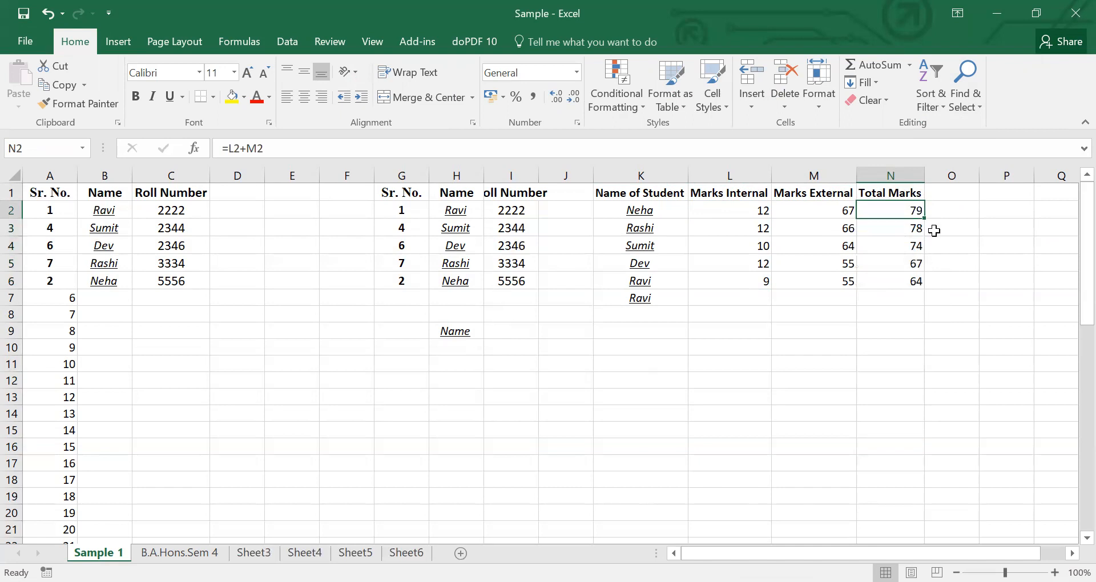
Add a Rank heading in cell O1 and enter the ranks 1, 2 and 3 in O2:O4.
click(948, 211)
click(951, 195)
text(Rank)
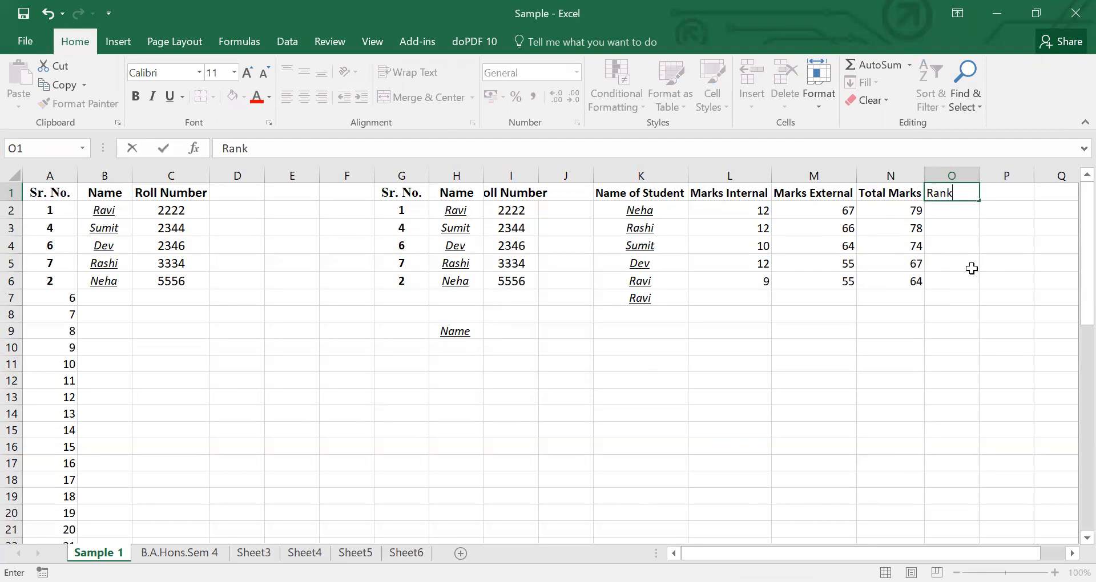
key(Return)
text(1)
key(Return)
text(2)
key(Return)
text(3)
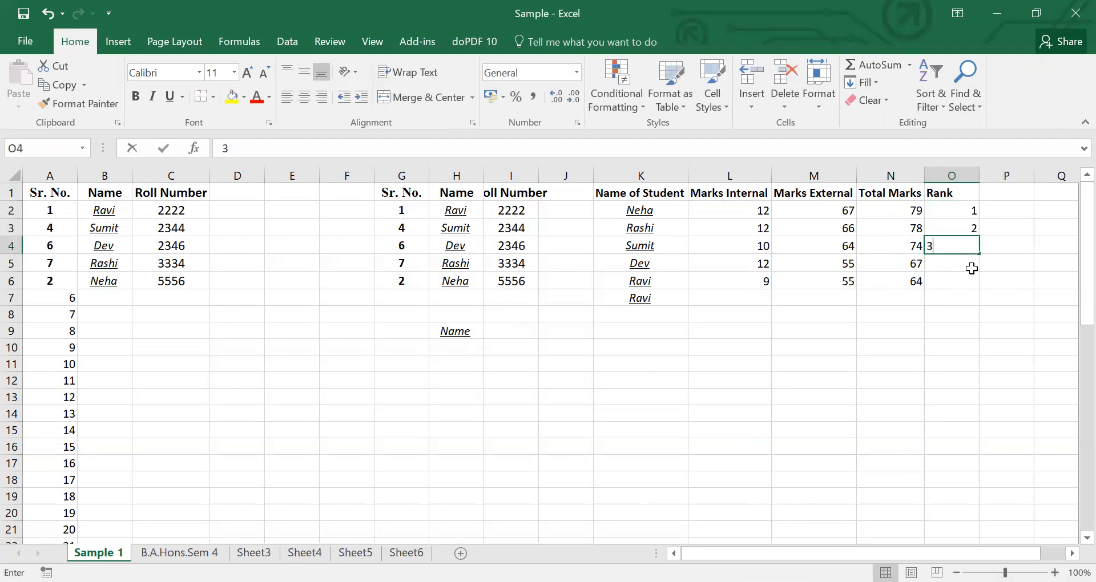
Extend the rank series from O2:O4 down to cell O10.
key(Up)
key(Up)
key(shift+Down)
key(shift+Down)
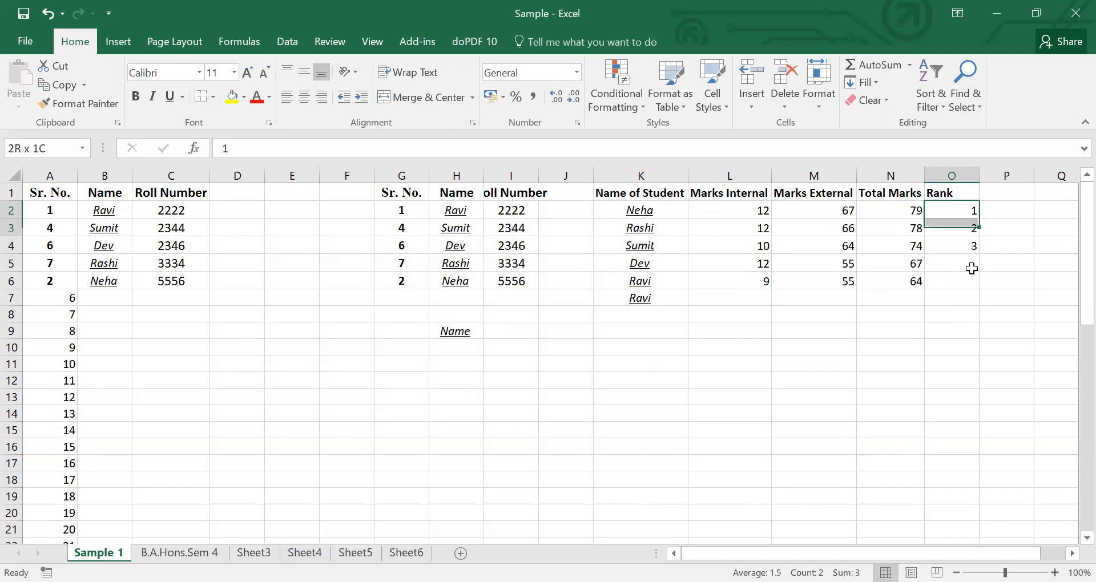
drag(979, 255, 979, 351)
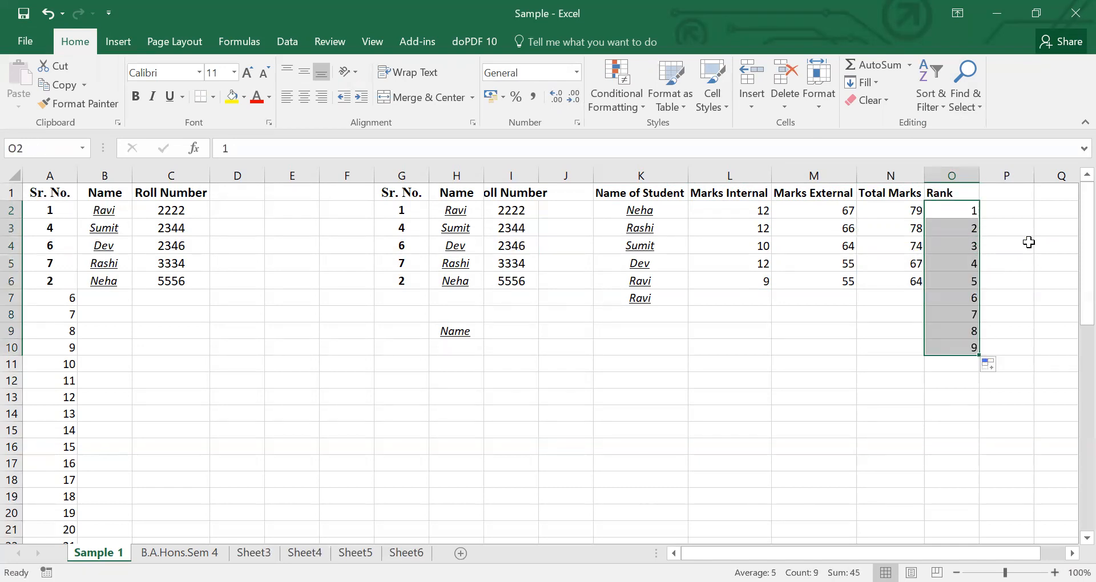
click(1028, 243)
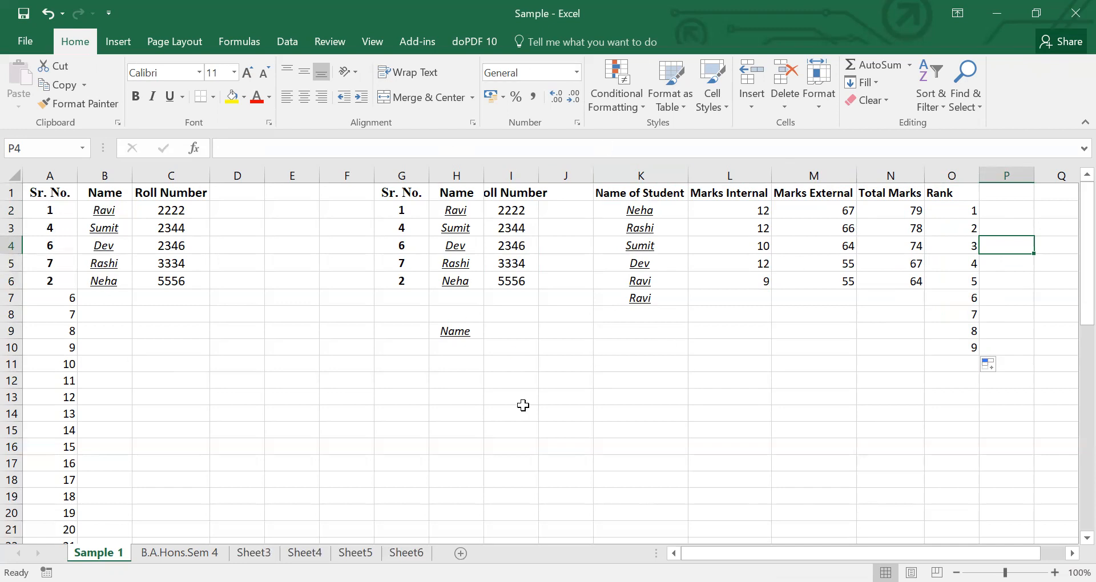
click(180, 553)
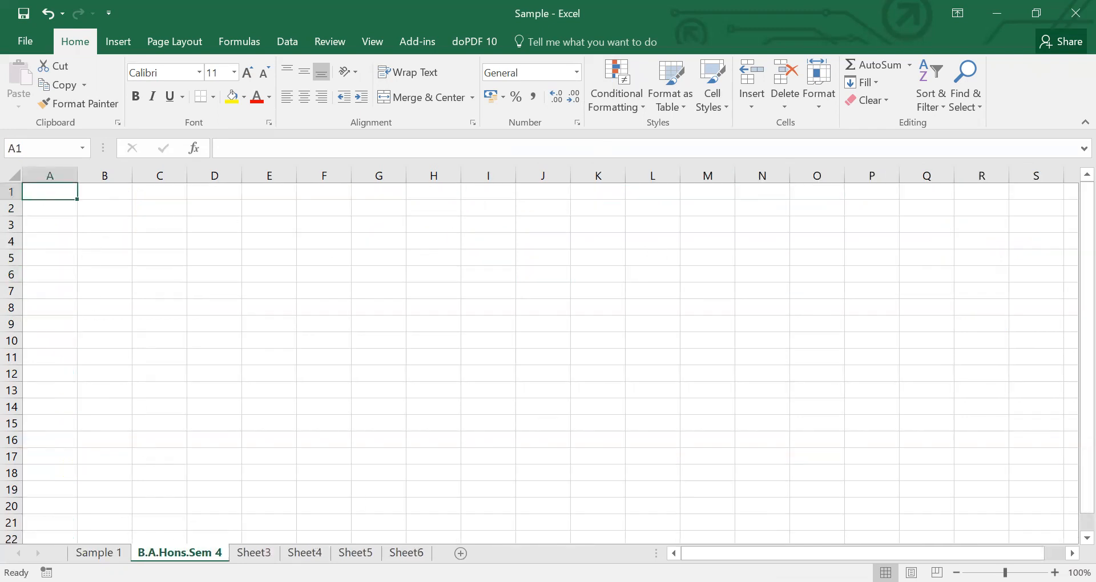
click(98, 553)
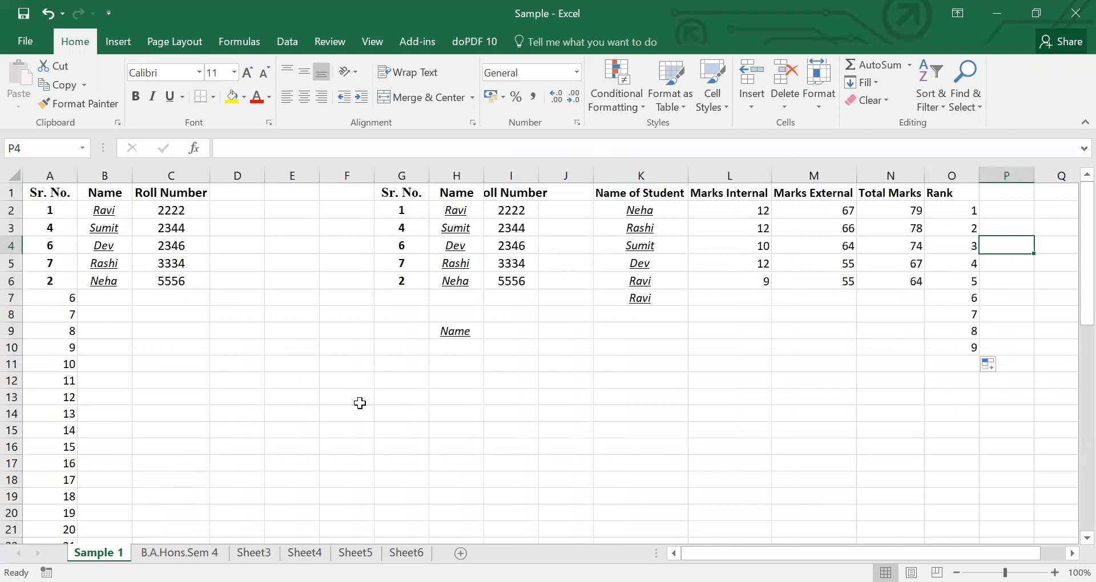